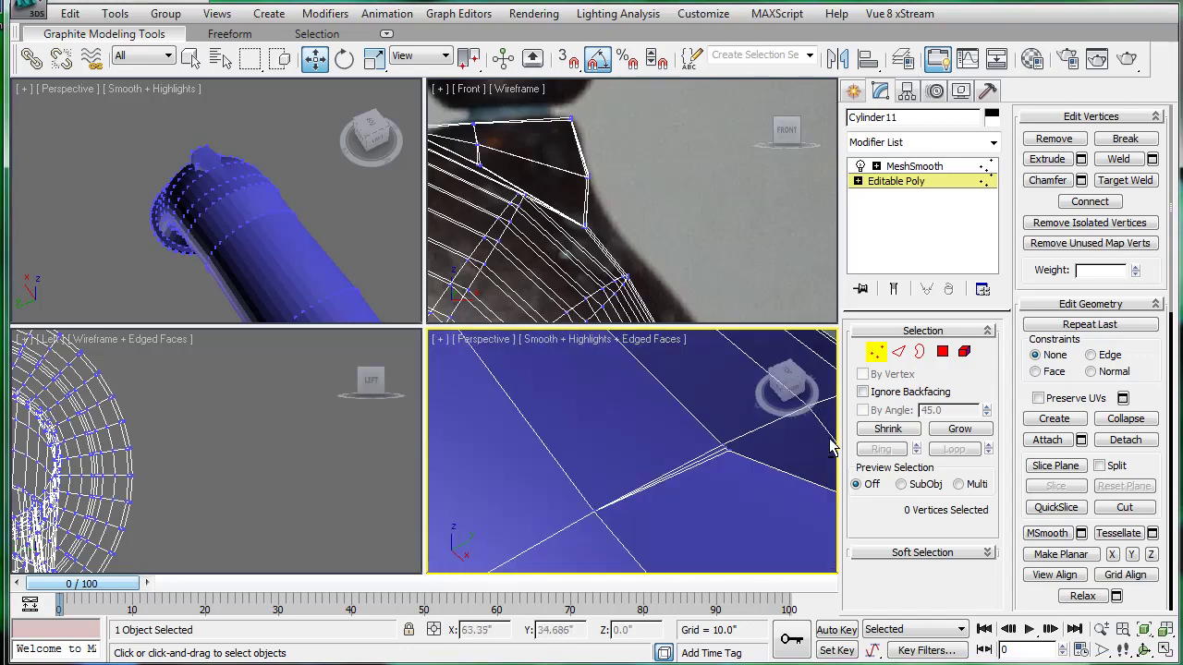
- Target-weld the stray vertex to the neighbouring vertex at the corner where the raised lug meets the cylindrical body
scroll(700, 422, "down", 5)
middle_click_drag(685, 438, 592, 392, "alt")
middle_click_drag(707, 395, 530, 428, "alt")
scroll(531, 428, "up", 4)
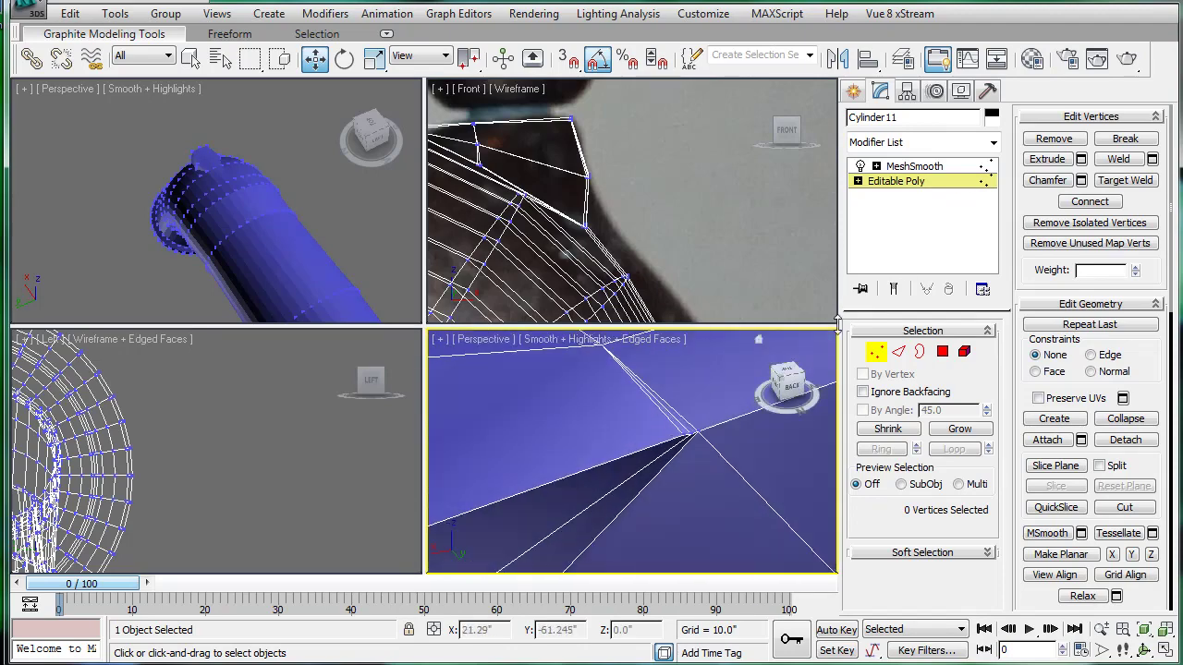
left_click(896, 354)
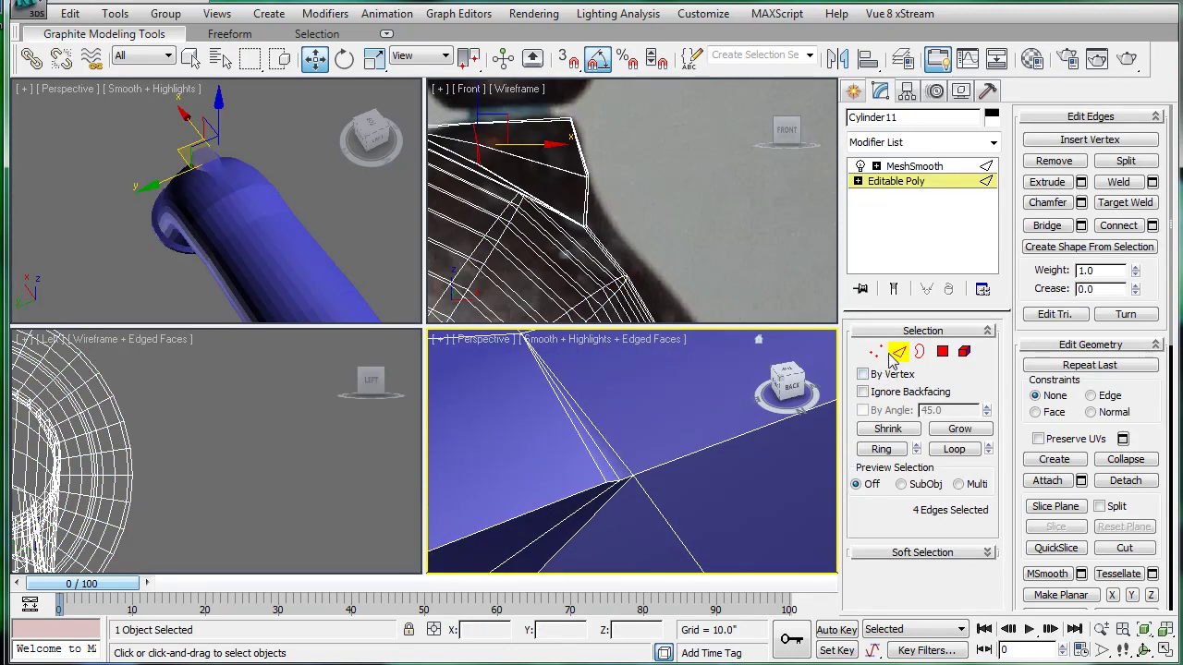
left_click(875, 353)
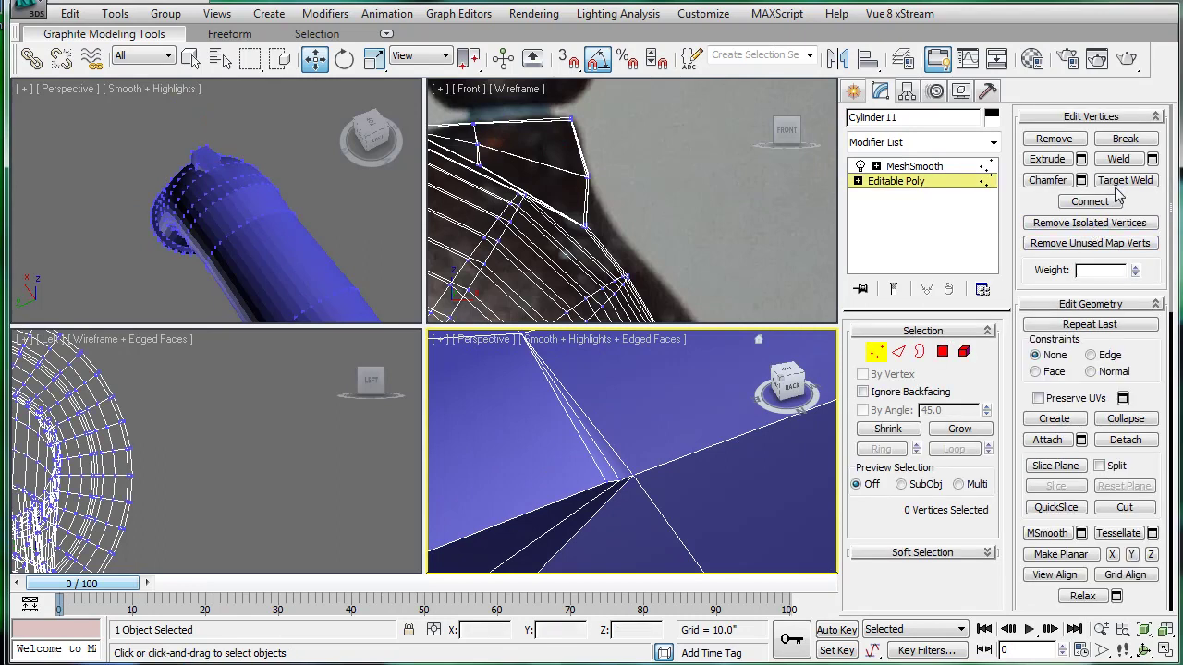
left_click(1117, 183)
left_click(620, 479)
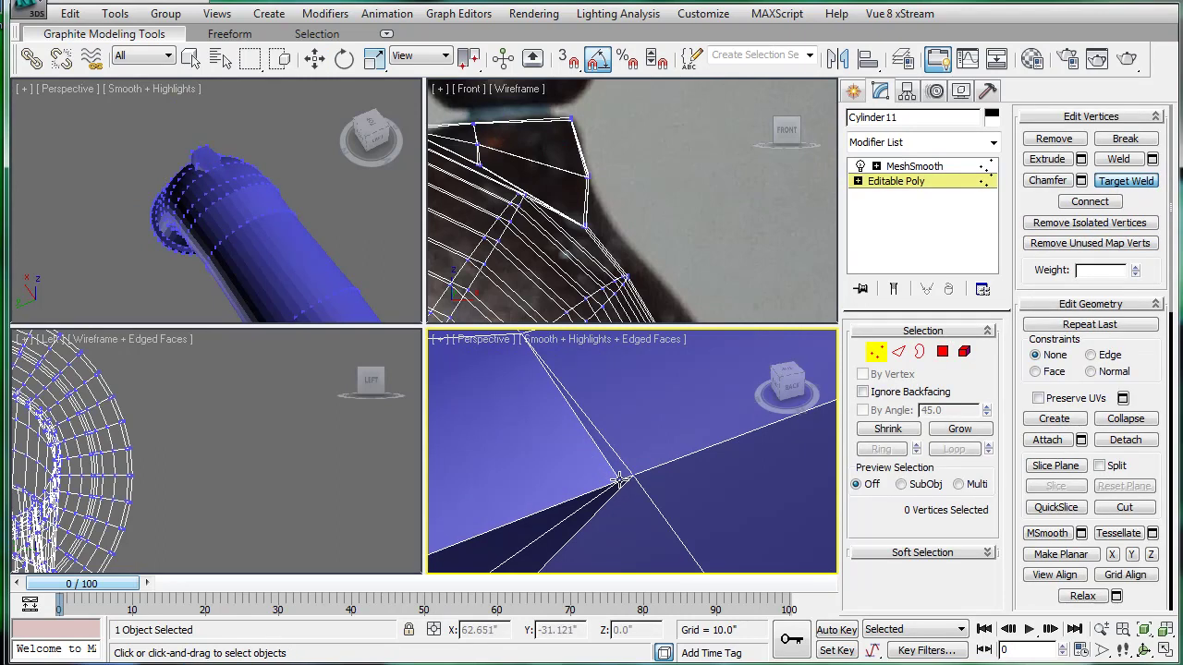
right_click(631, 426)
- Return to the MeshSmooth level and hide the edged faces in the lower perspective view to inspect the smoothed lug
left_click(906, 169)
scroll(585, 450, "down", 3)
key("F4")
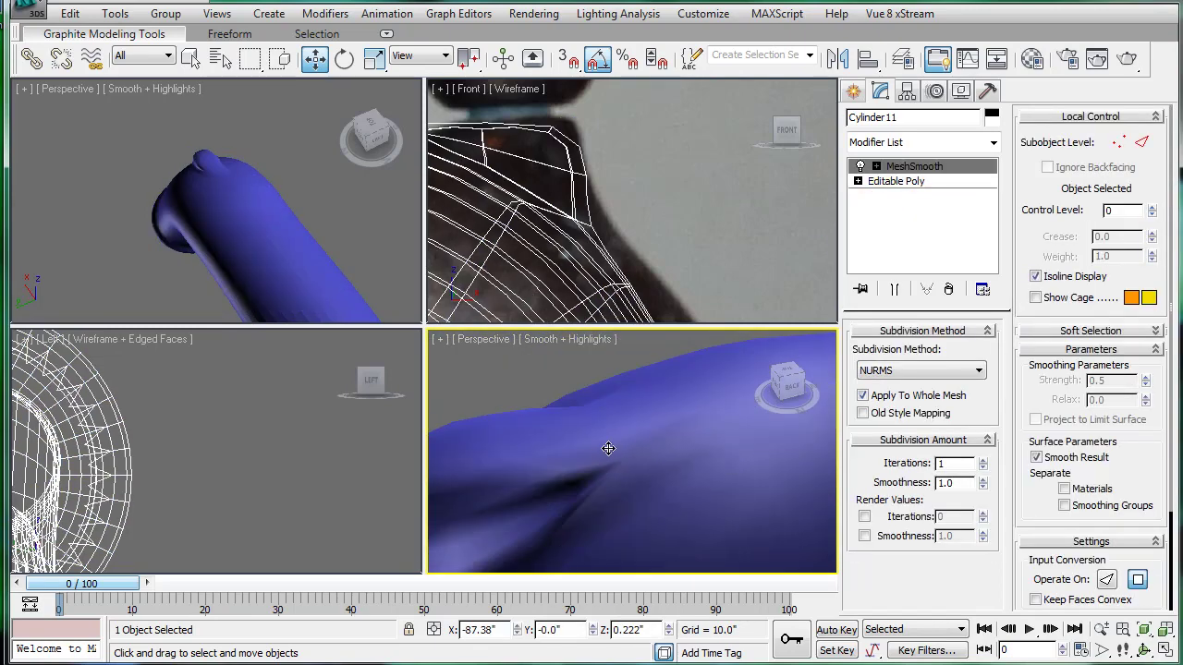
scroll(624, 439, "down", 3)
middle_click_drag(629, 453, 845, 405, "alt")
- Create a cylinder in the front view above the lug, with a radius of about 4.2" and a height of about 0.56"
middle_click_drag(549, 203, 563, 259)
scroll(577, 255, "down", 2)
left_click(854, 91)
left_click(891, 253)
scroll(638, 196, "down", 2)
scroll(619, 198, "up", 4)
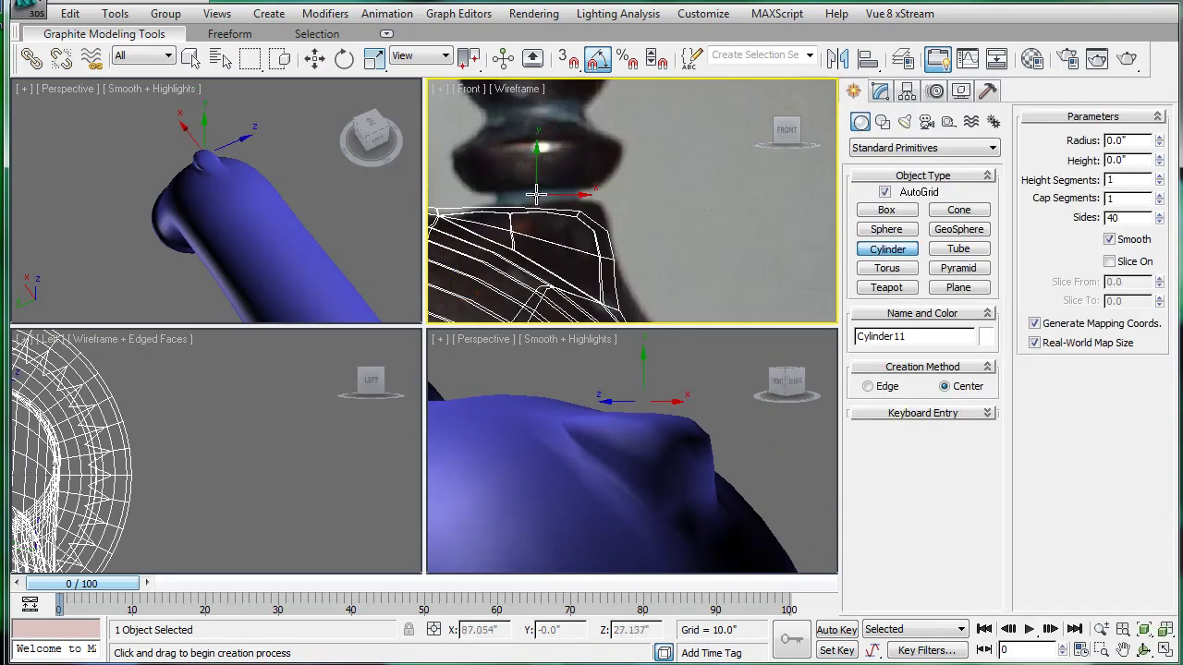
left_click_drag(536, 194, 546, 235)
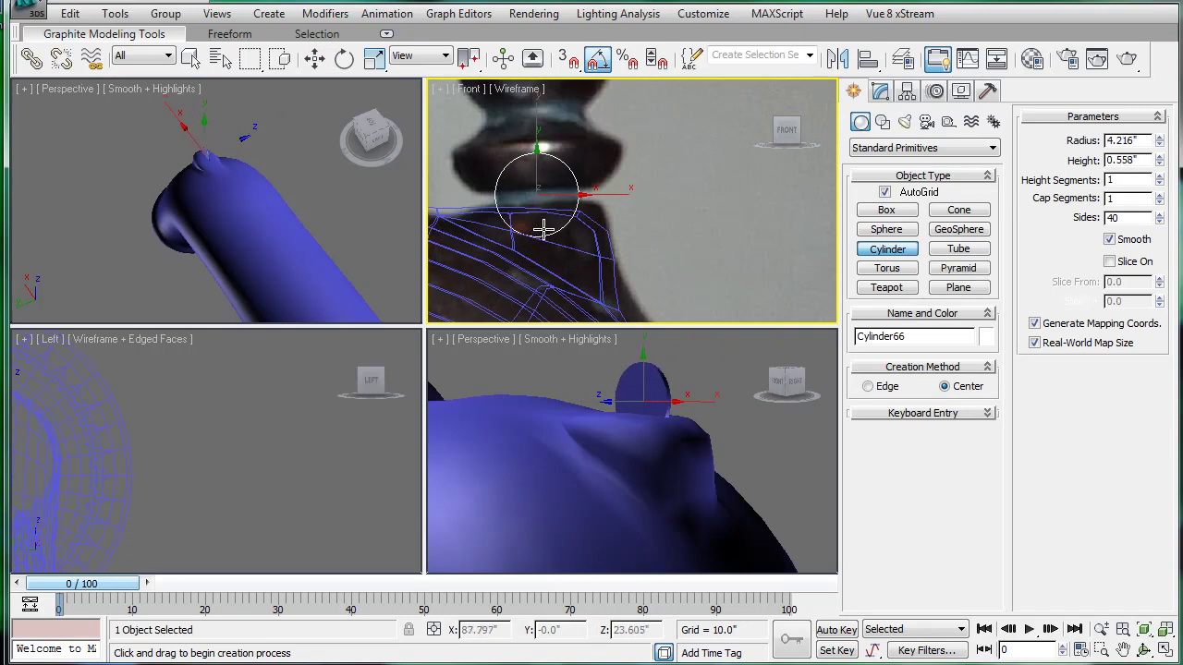
left_click(557, 191)
- Rotate the new cylinder upright and lower it into the top of the lug
key("e")
left_click_drag(538, 194, 526, 109)
scroll(554, 164, "up", 2)
middle_click_drag(554, 163, 602, 191)
key("w")
left_click_drag(554, 164, 553, 212)
- Set the cylinder's sides to 20 and raise its height to about 4.1"
left_click(880, 91)
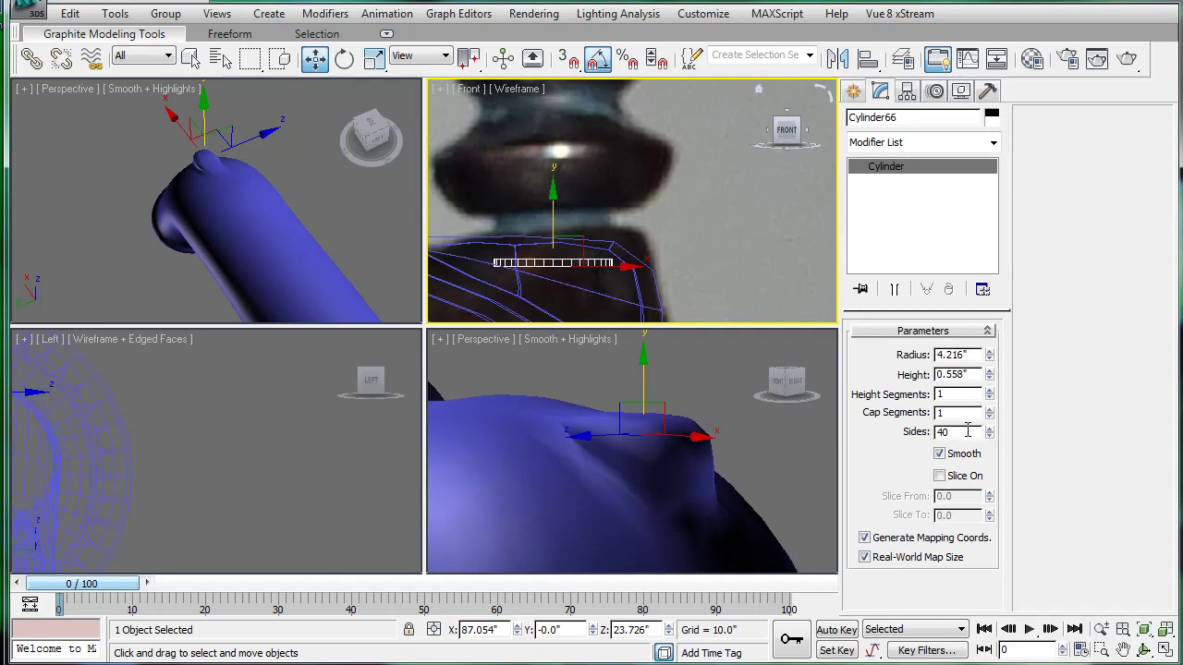
key("Return")
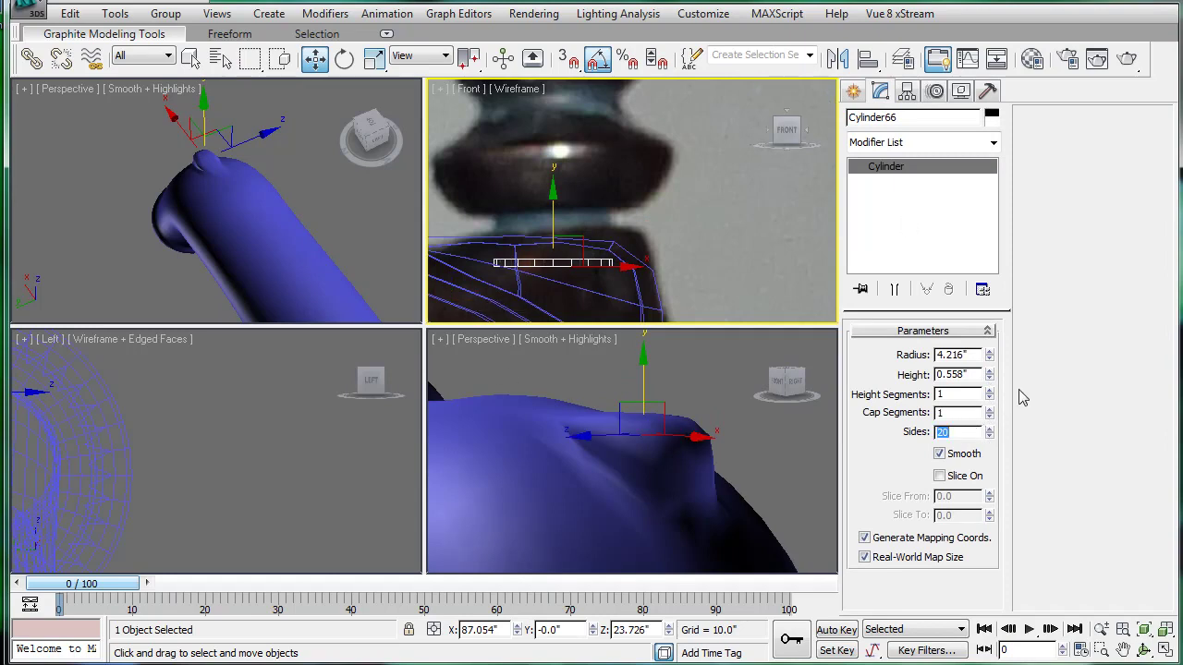
left_click_drag(990, 379, 961, 51)
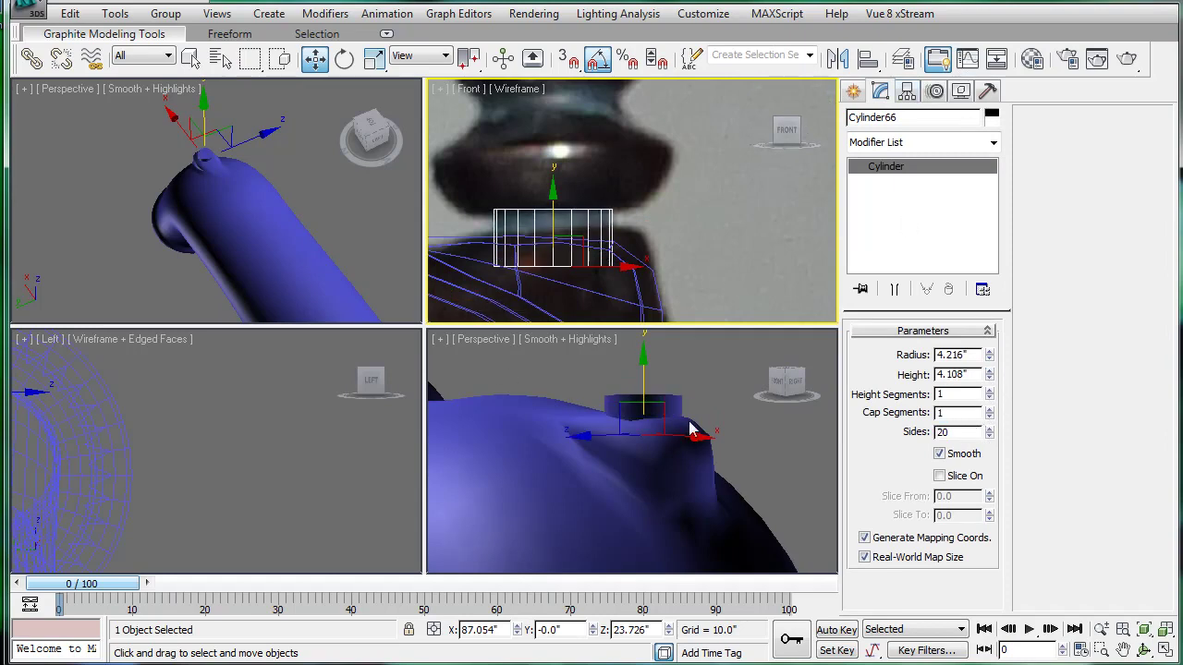
- Examine the cylinder's placement on the lug from above, using a top view with edged faces
middle_click_drag(682, 434, 559, 513, "alt")
middle_click_drag(122, 173, 138, 184)
key("t")
scroll(242, 165, "up", 5)
middle_click_drag(248, 199, 164, 216)
scroll(277, 199, "up", 2)
middle_click_drag(323, 185, 151, 212)
left_click_drag(151, 212, 134, 212)
scroll(166, 212, "up", 3)
key("F4")
middle_click_drag(229, 192, 232, 139)
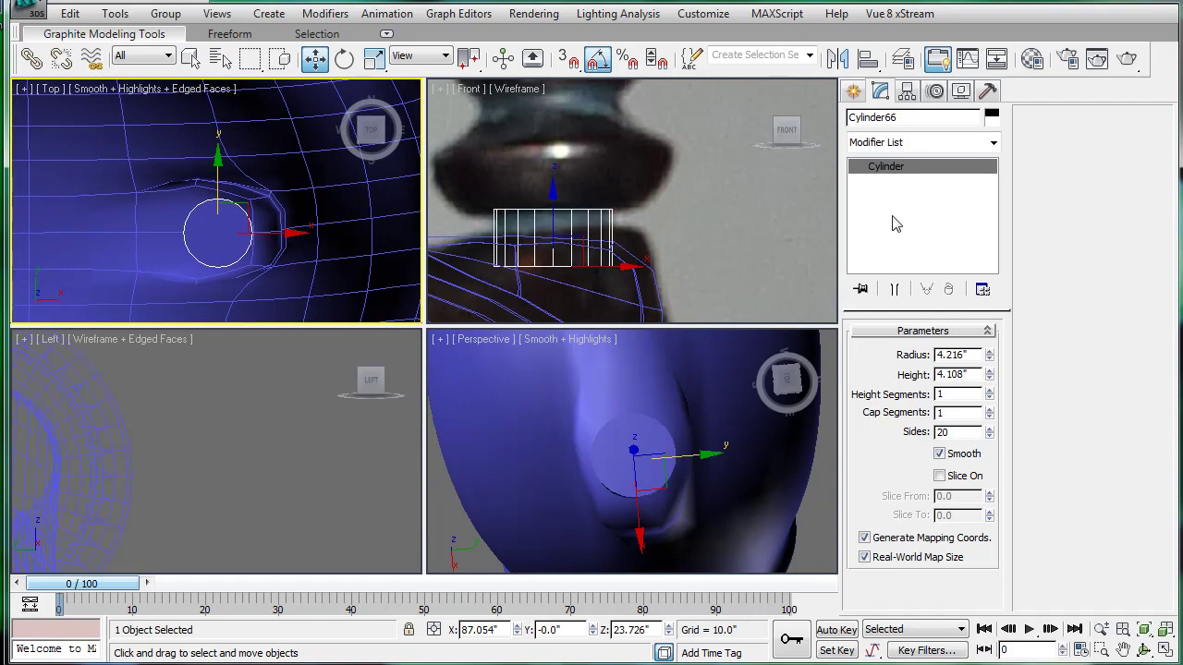
- Convert the cylinder to an editable poly and select its top polygon
right_click(858, 265)
left_click(915, 379)
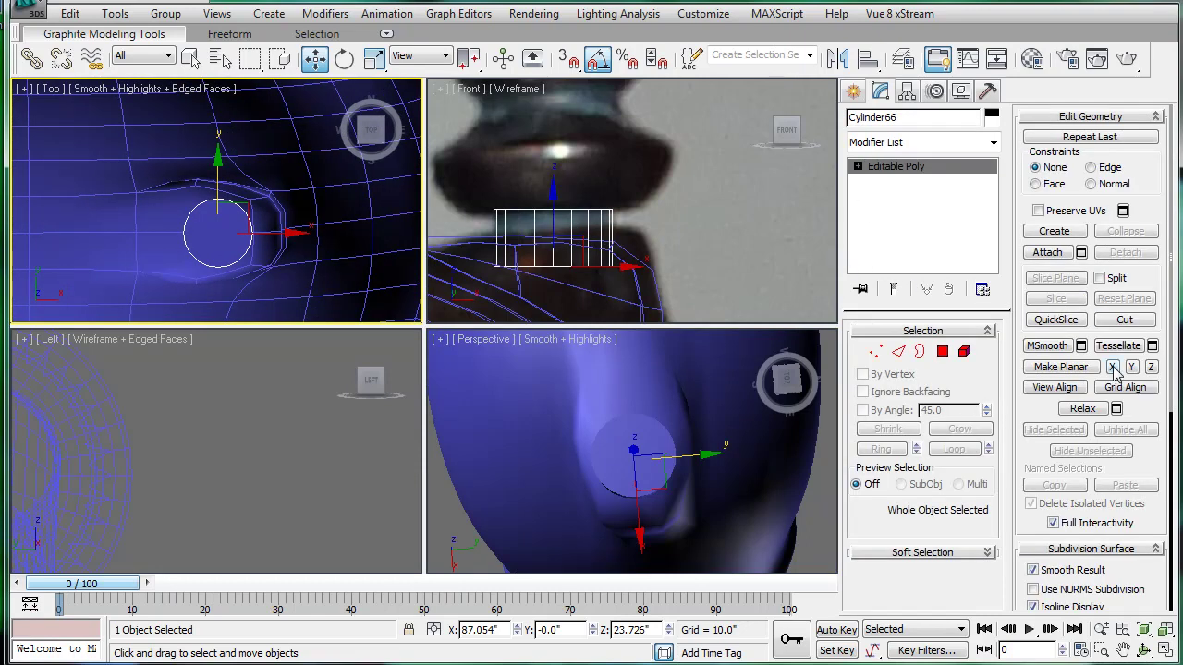
left_click(942, 351)
left_click(656, 456)
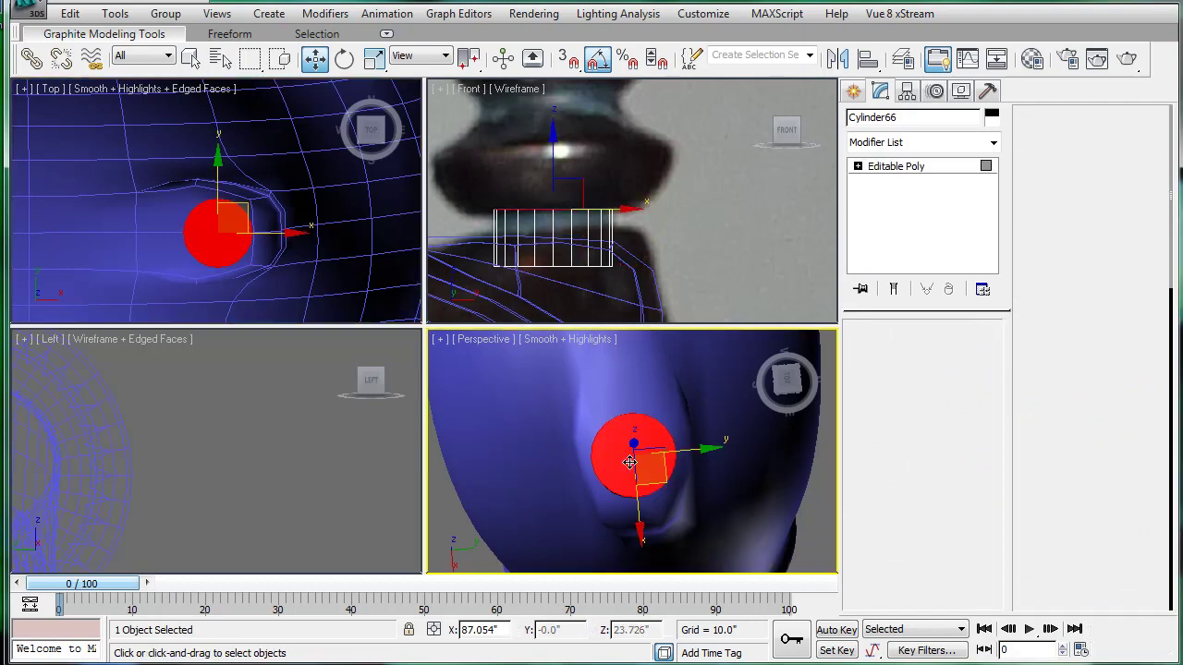
left_click(655, 456)
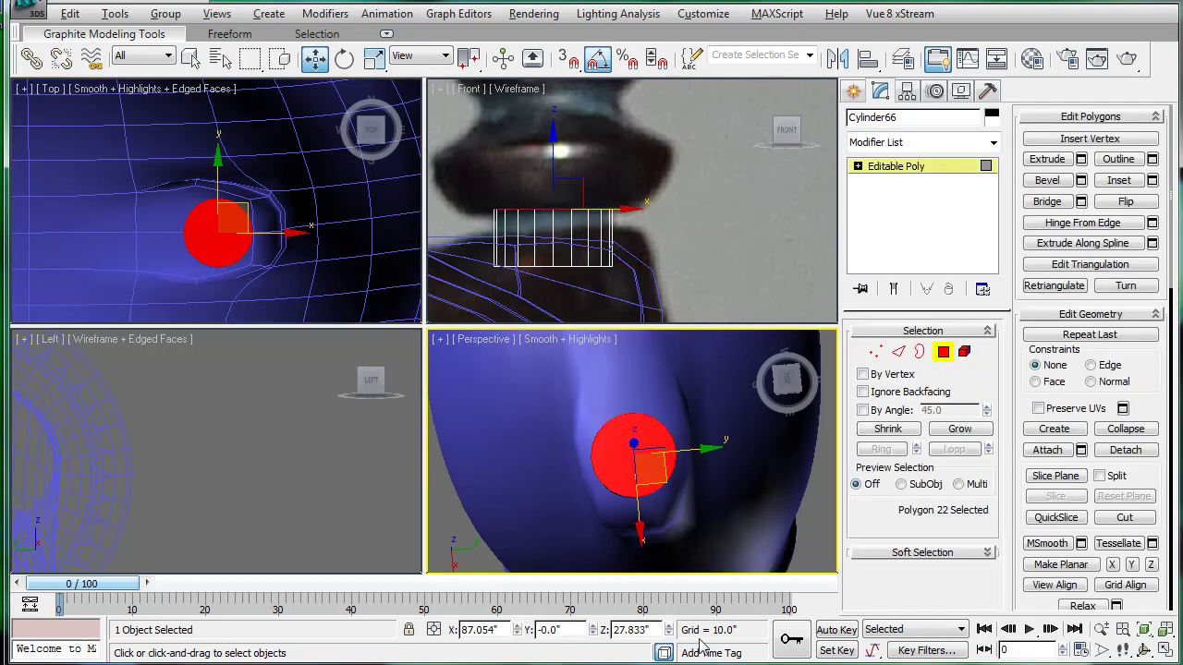
- Bevel the top polygon in several stages to form the flared collar, following the reference photo
middle_click_drag(689, 507, 784, 389, "alt")
left_click(1049, 185)
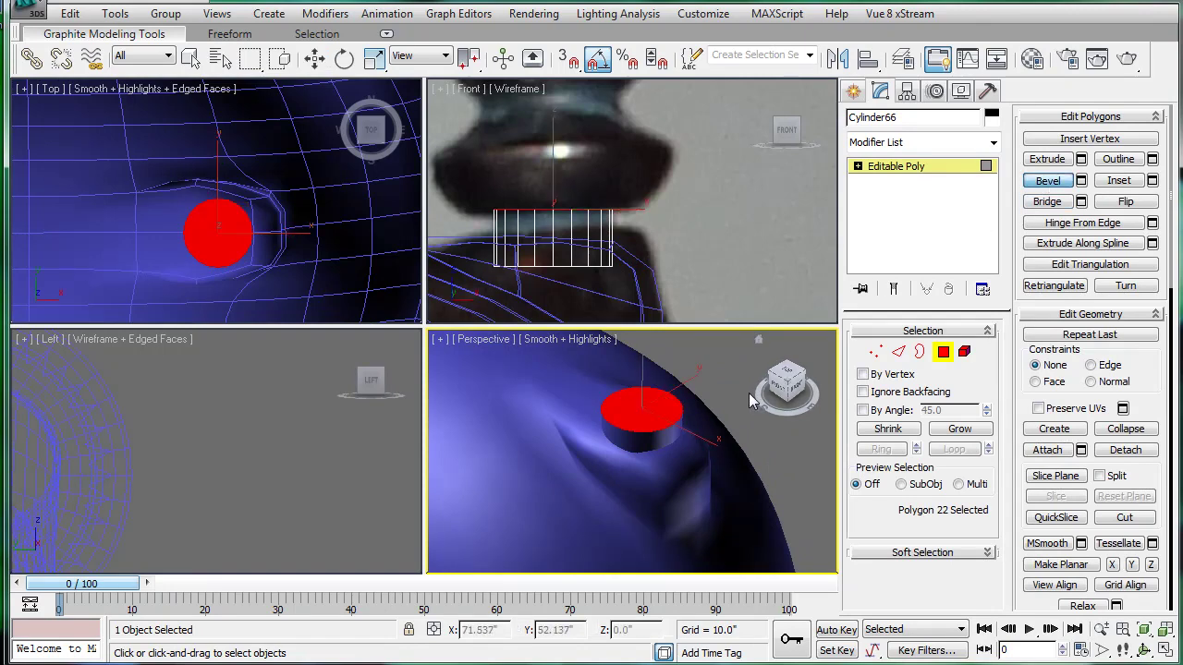
middle_click_drag(626, 406, 591, 424, "alt")
left_click_drag(597, 431, 601, 430)
left_click(600, 431)
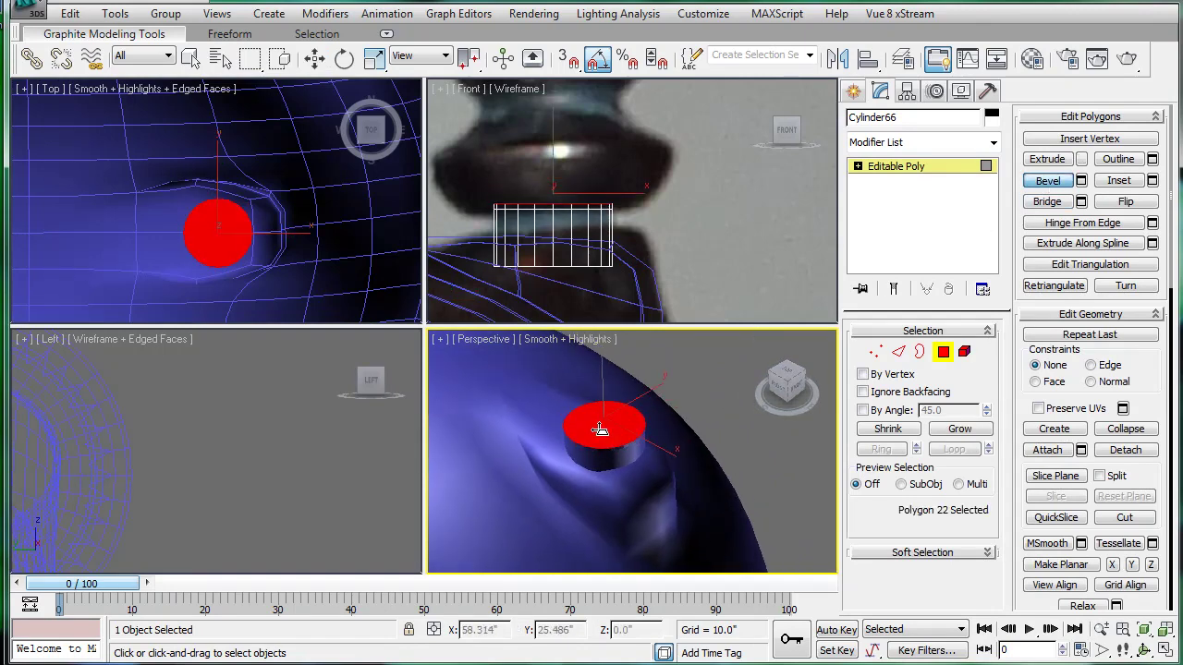
left_click_drag(601, 433, 615, 394)
left_click(601, 421)
right_click(640, 412)
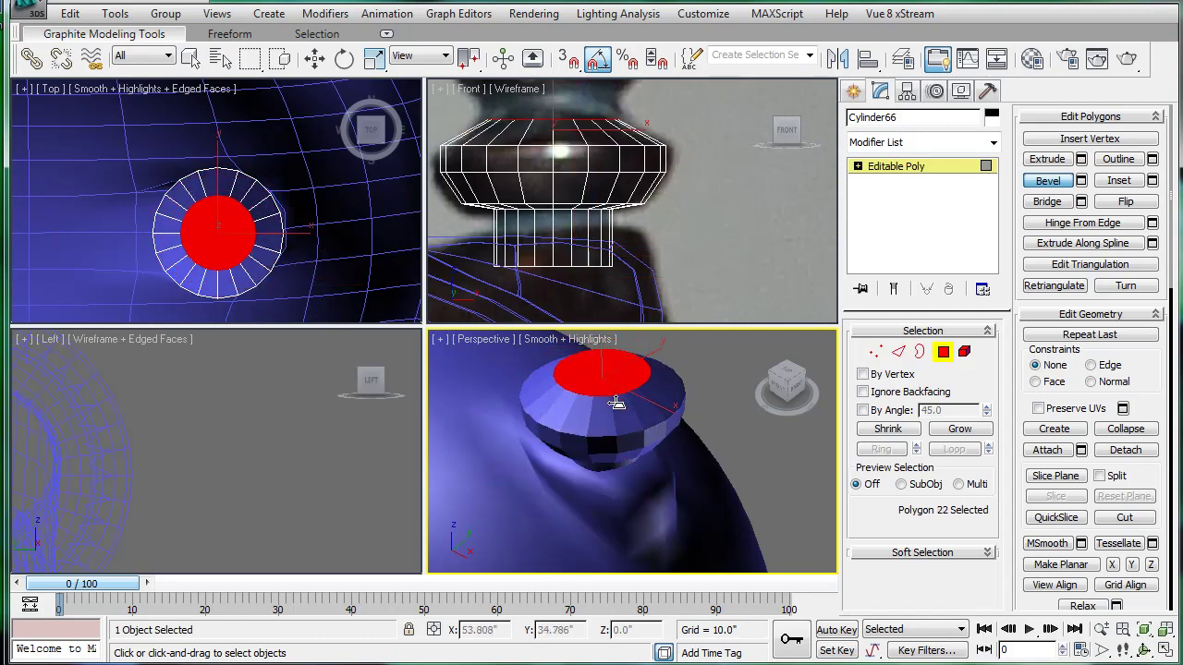
- Bevel the top polygon onward to form the narrow neck and the outward start of the ball
middle_click_drag(631, 217, 630, 312)
middle_click_drag(580, 148, 598, 191)
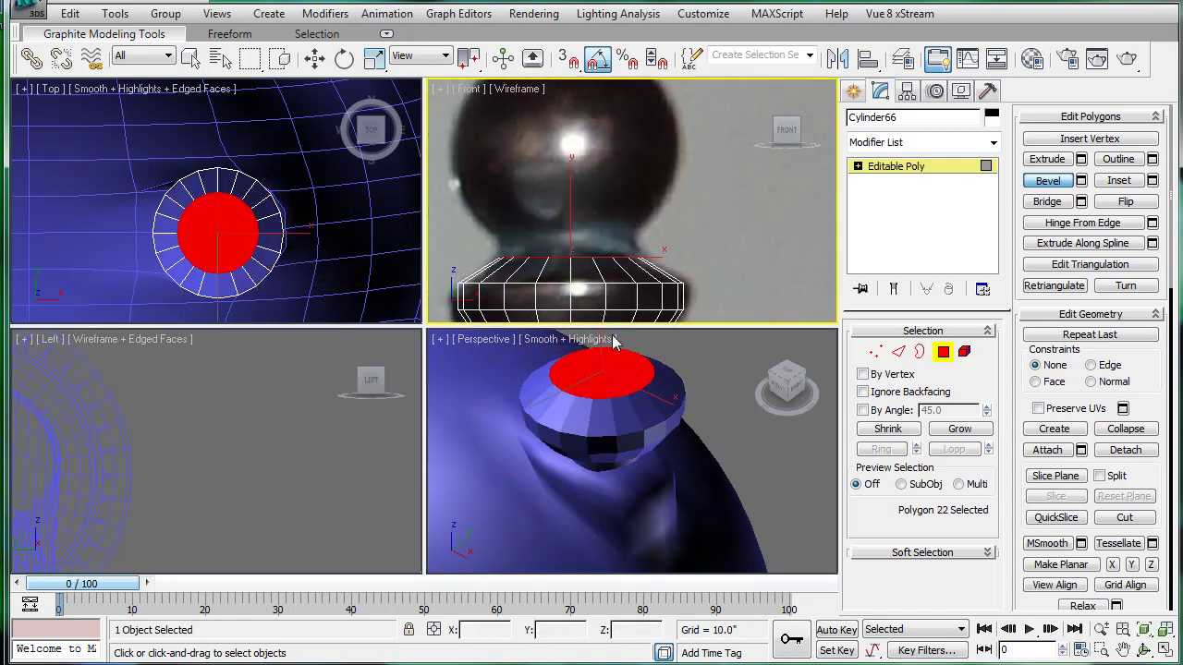
left_click_drag(604, 363, 603, 357)
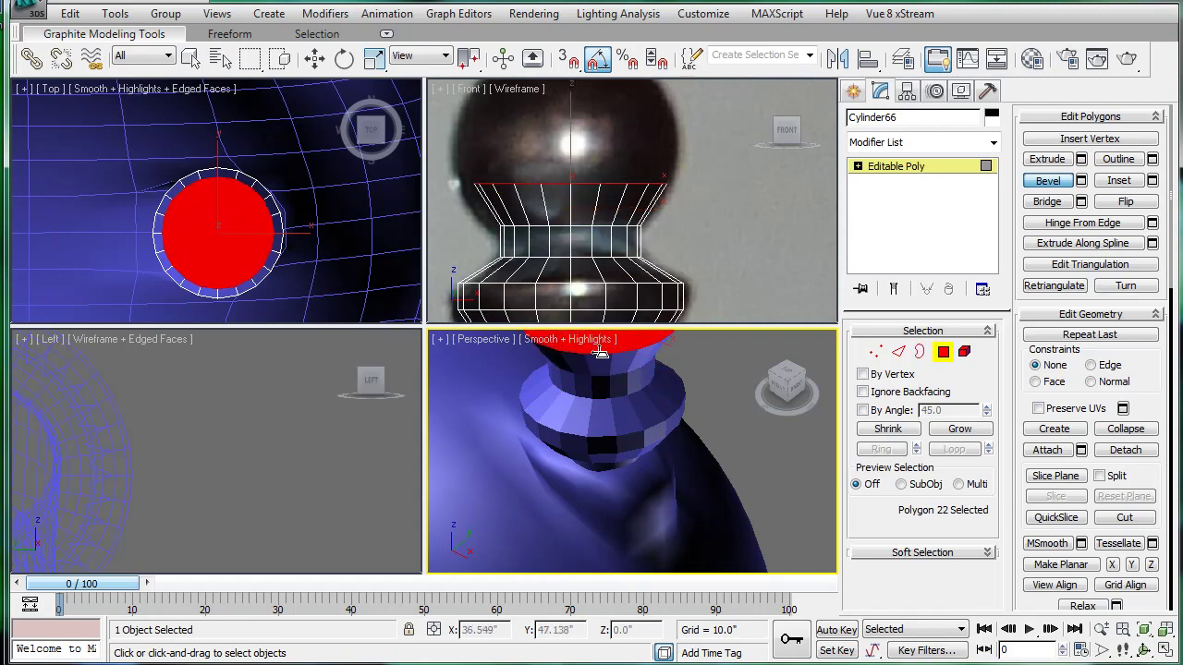
- Continue beveling the top polygon outward to build the ball's lower half up to its widest point
middle_click_drag(597, 345, 600, 450)
mouse_move(601, 450)
left_mouse_down()
mouse_move(602, 437)
mouse_move(593, 446)
left_mouse_up()
left_click(592, 441)
middle_click_drag(599, 421, 576, 459)
left_click_drag(581, 461, 559, 454)
right_click(558, 453)
- Bevel the top polygon inward in stages to close the ball's rounded upper half, and leave polygon editing
middle_click_drag(571, 179, 576, 274)
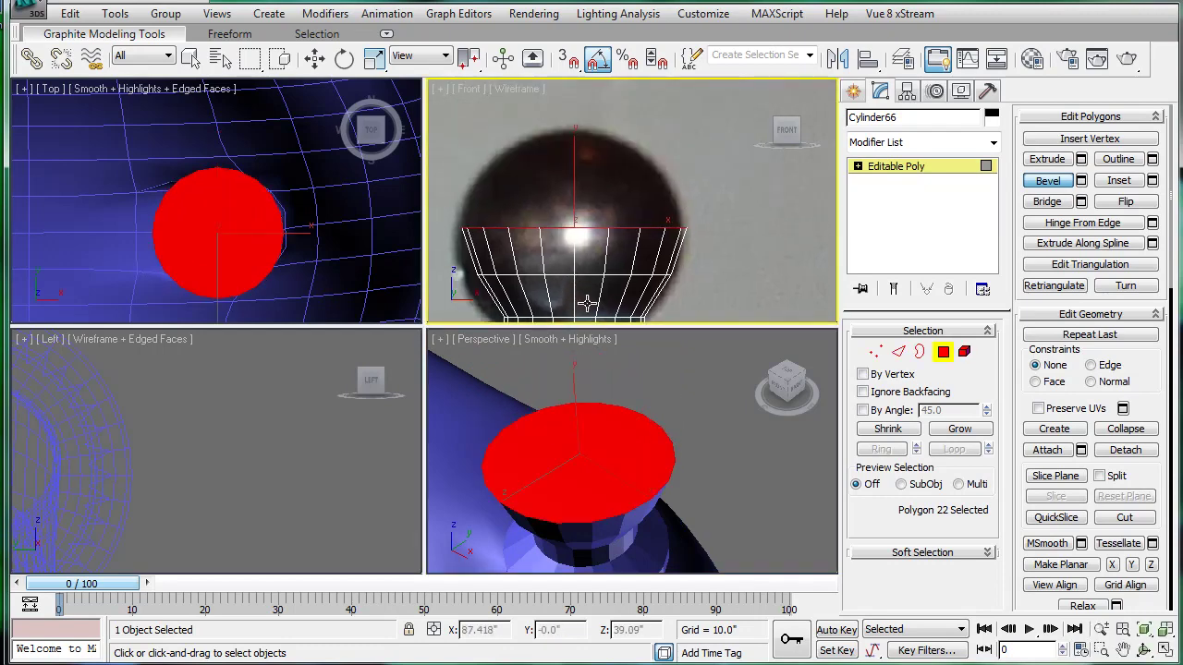
left_click_drag(597, 441, 573, 413)
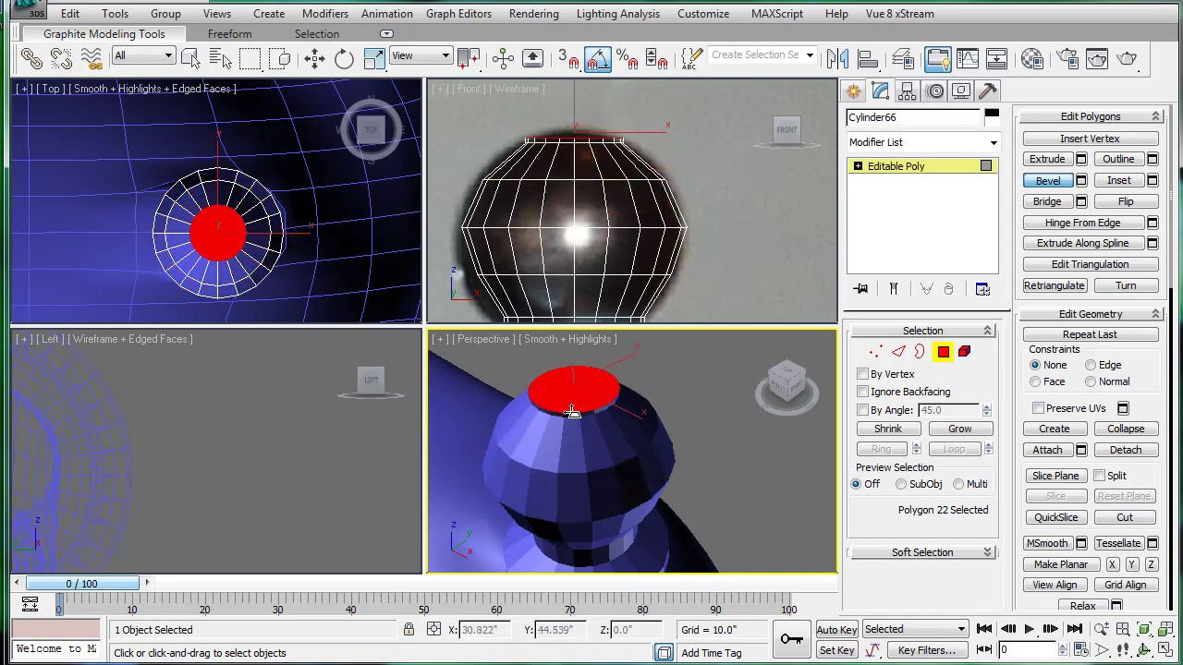
left_click(570, 414)
scroll(632, 203, "down", 5)
left_click(882, 169)
key("w")
scroll(768, 264, "down", 2)
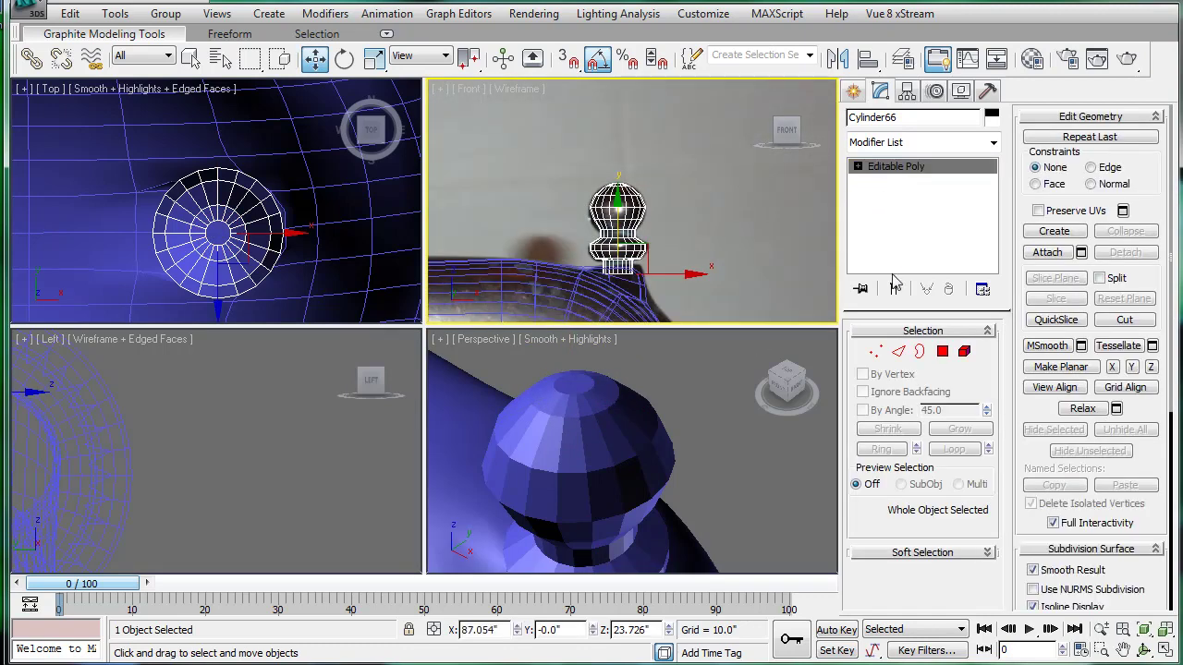
left_click(943, 352)
scroll(660, 226, "up", 5)
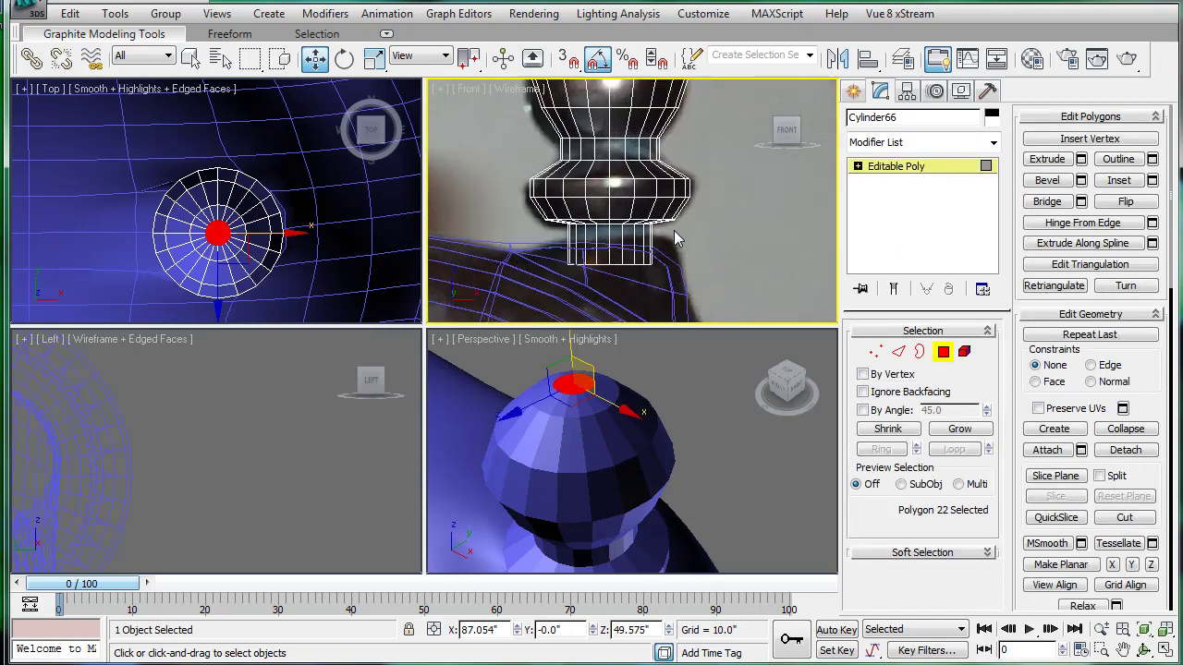
left_click(899, 353)
scroll(607, 268, "up", 3)
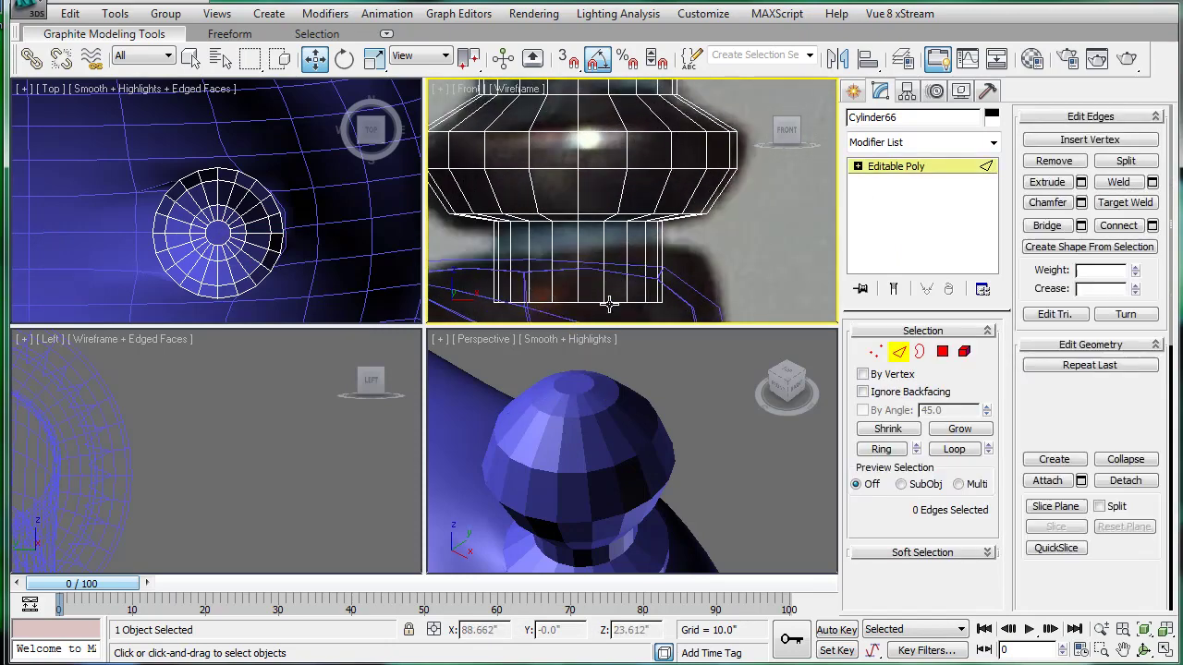
left_click(610, 301)
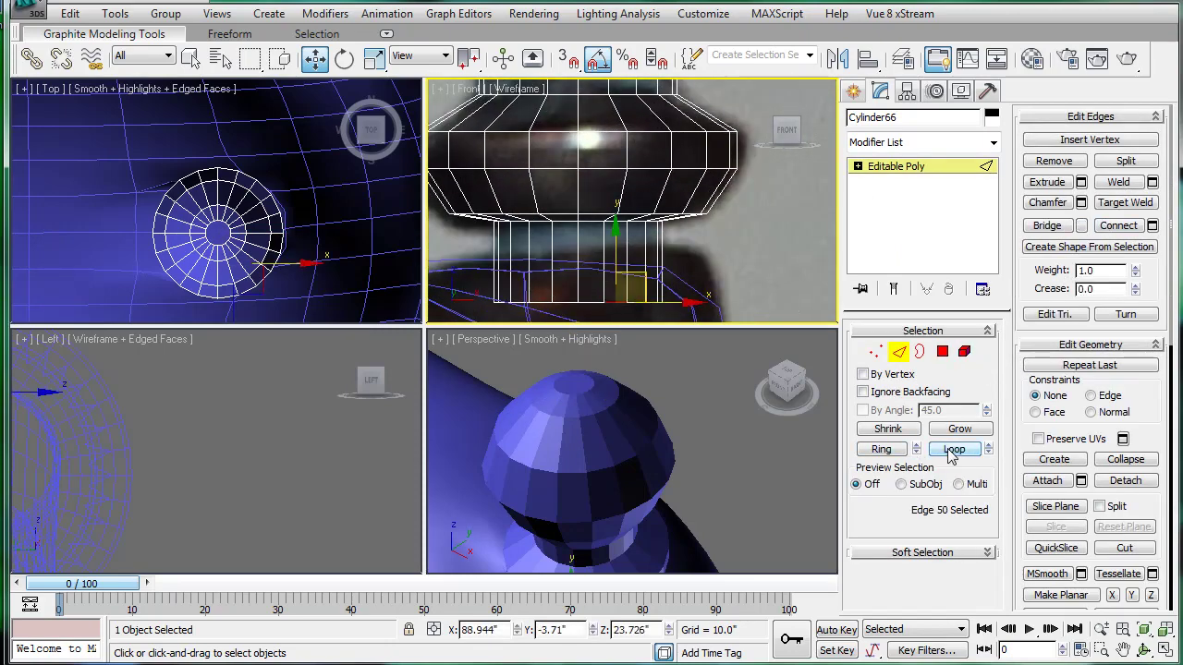
- Select the knob's bottom cap, convert the selection to its border edges and chamfer them by about 0.17"
left_click(943, 353)
middle_click_drag(545, 319, 541, 265)
left_click_drag(645, 182, 647, 181)
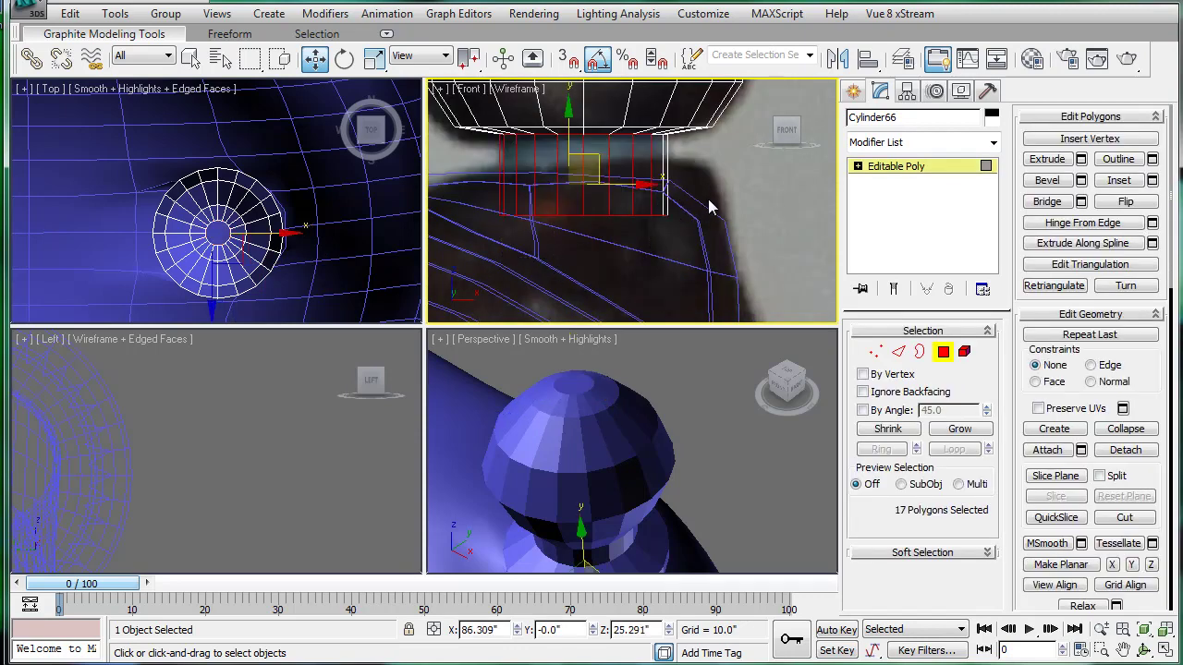
left_click_drag(433, 198, 431, 196, "alt")
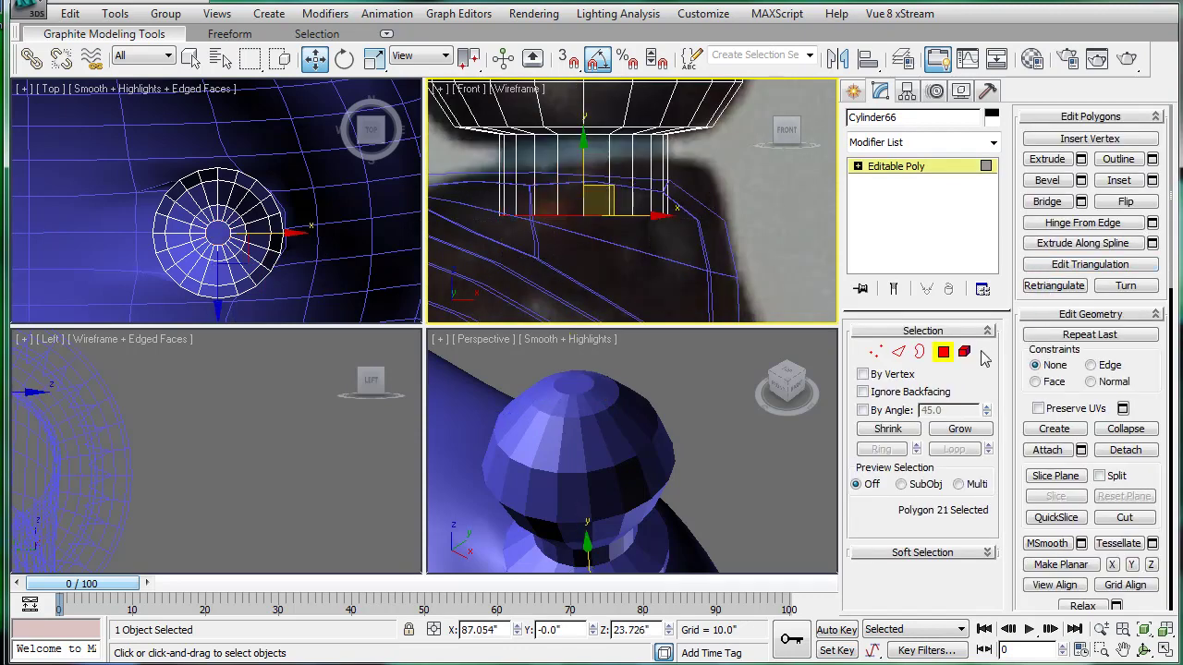
left_click(903, 356)
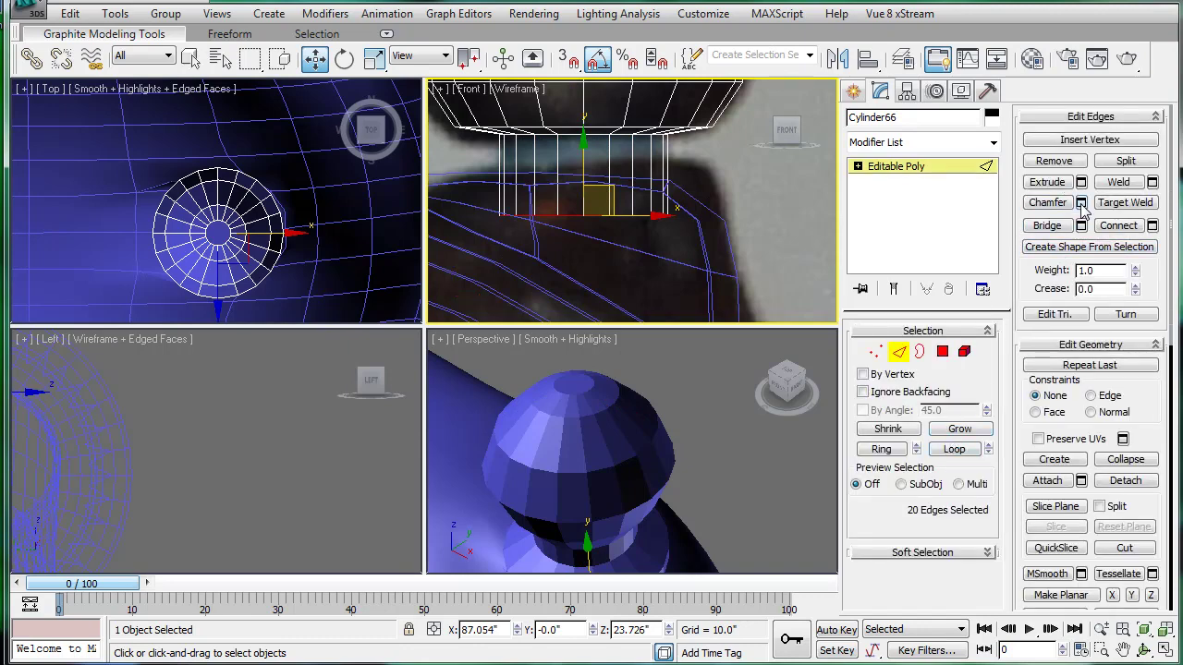
left_click(1082, 203)
left_click_drag(247, 280, 255, 339)
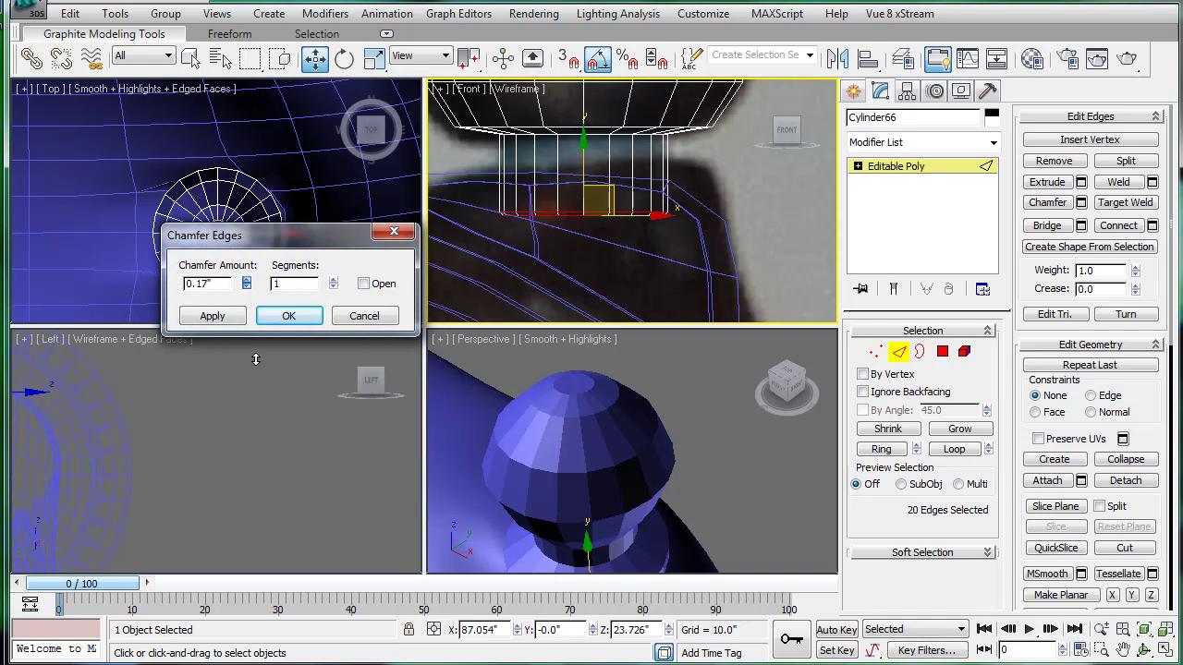
left_click(287, 317)
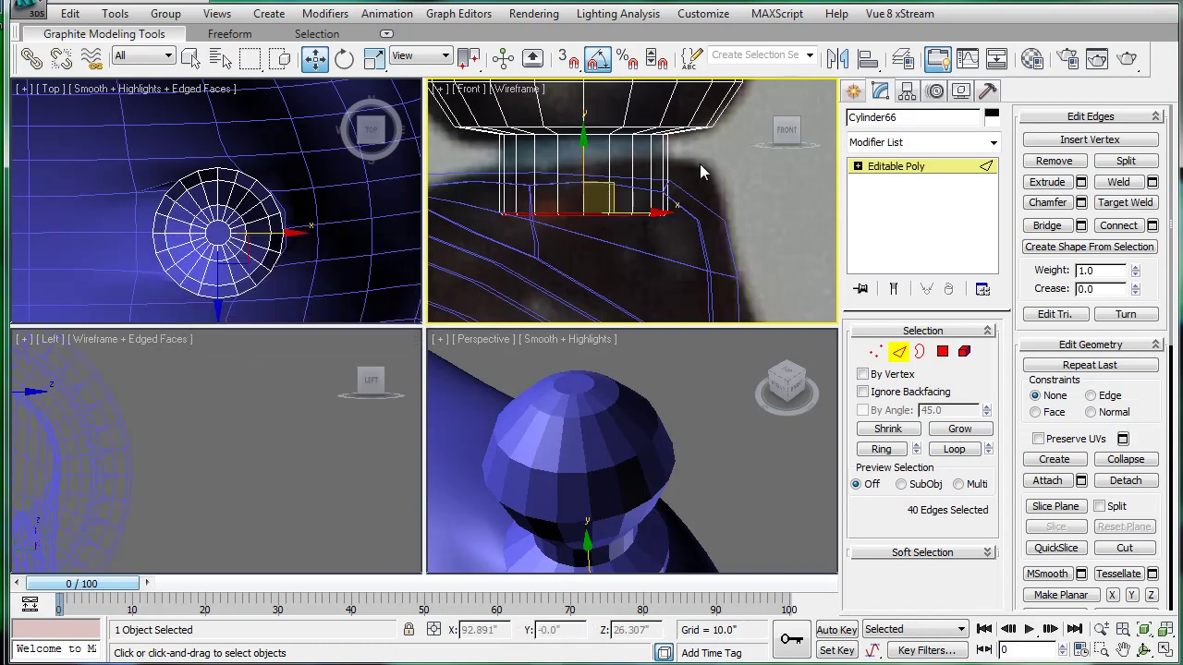
left_click(911, 176)
left_click(930, 143)
scroll(980, 412, "down", 10)
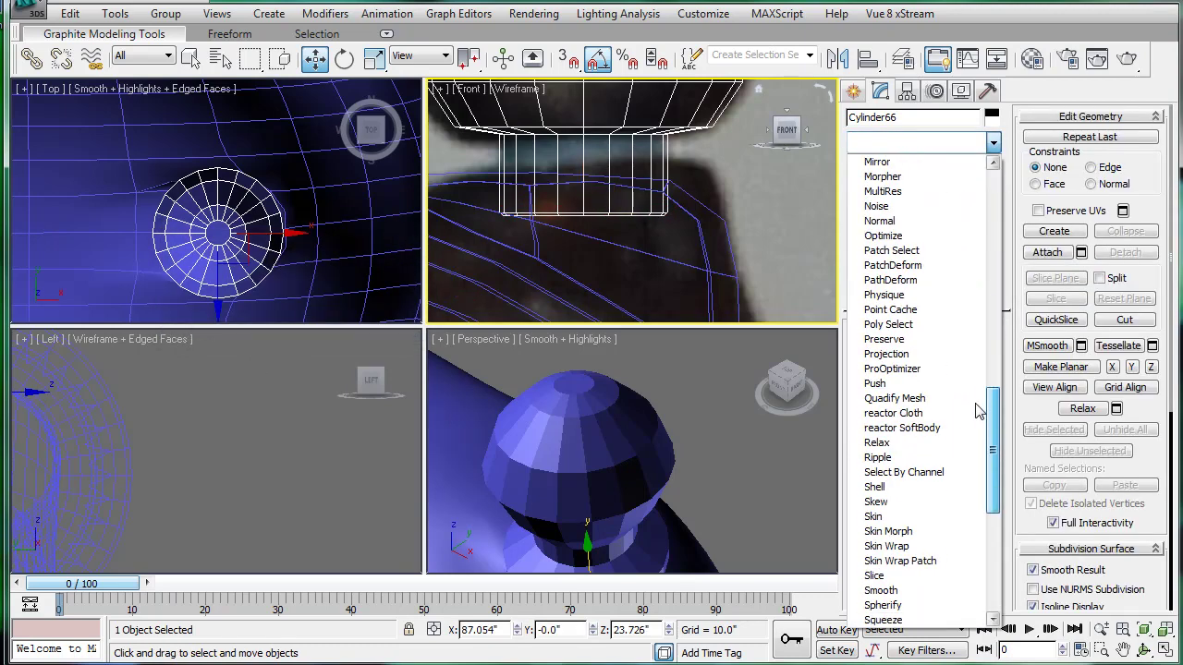
left_click_drag(991, 411, 994, 506)
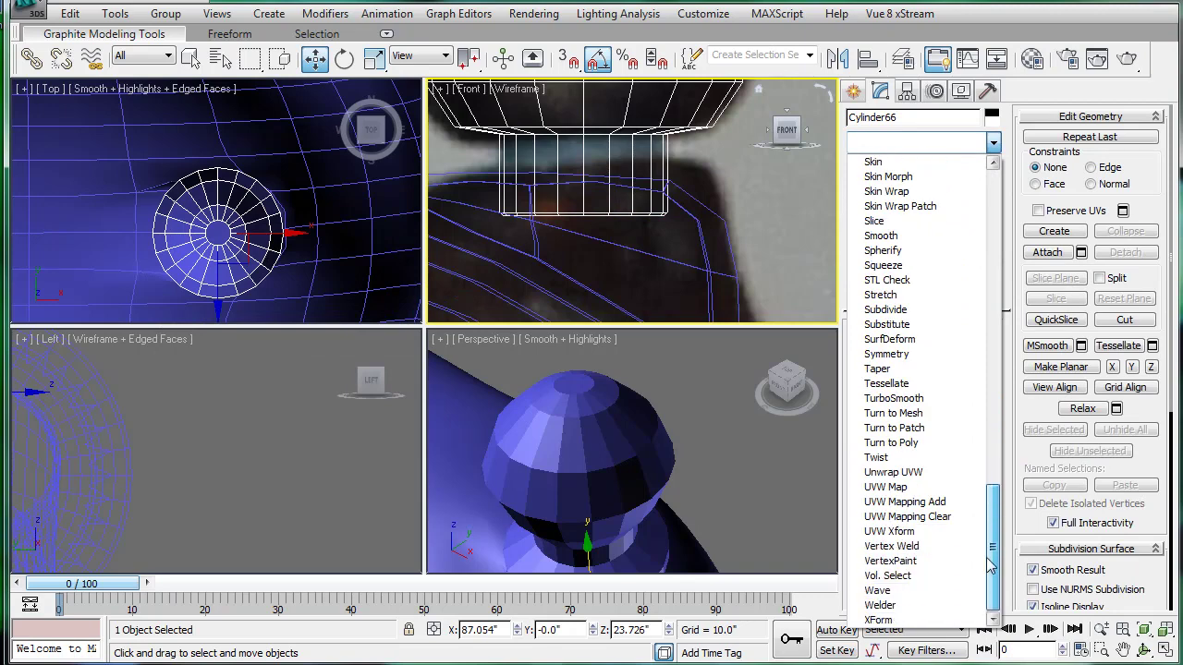
left_click(644, 374)
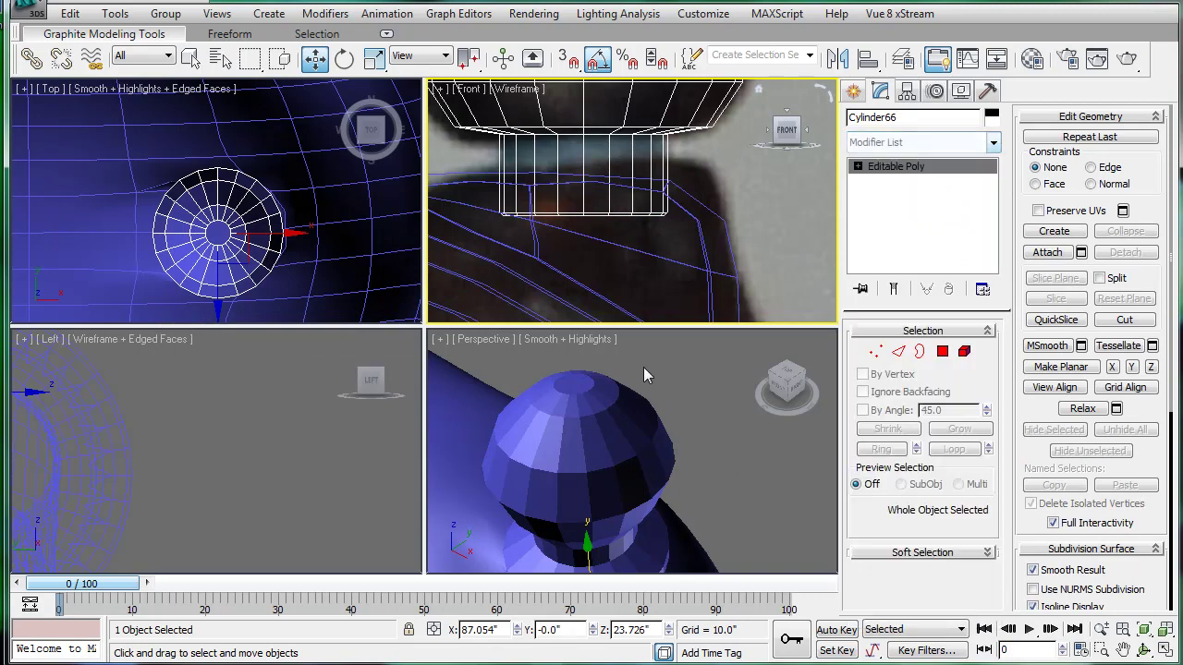
- Attach the finished knob to the main body at the body's Editable Poly level
left_click(462, 408)
left_click(883, 182)
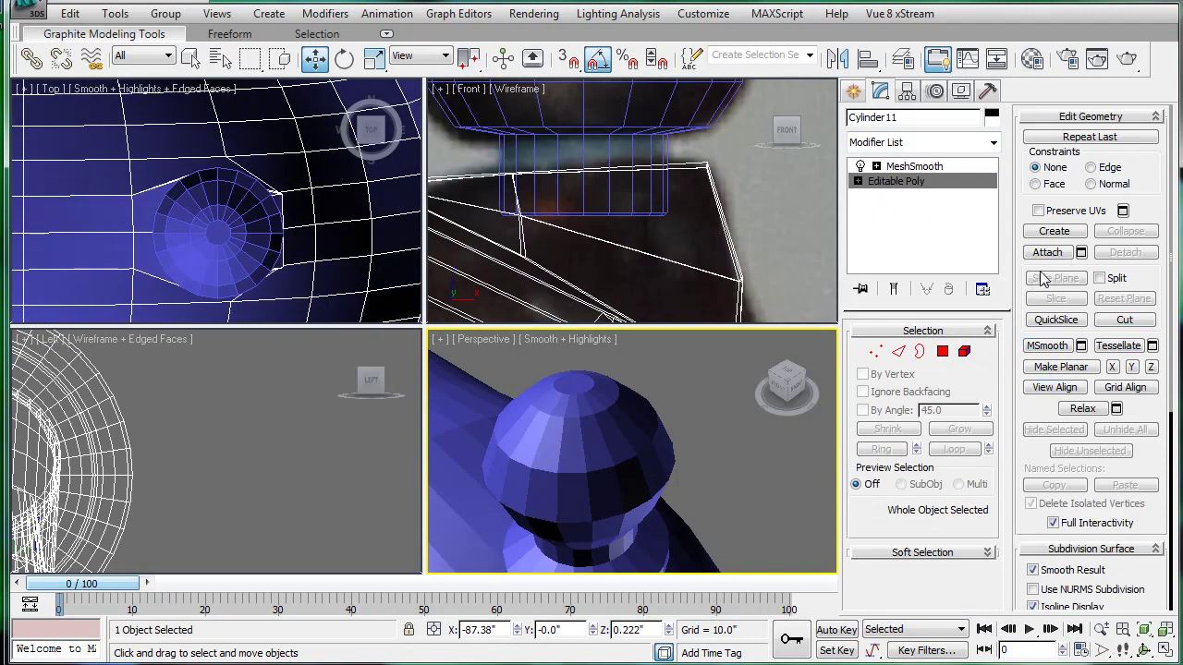
left_click(1047, 253)
left_click(625, 112)
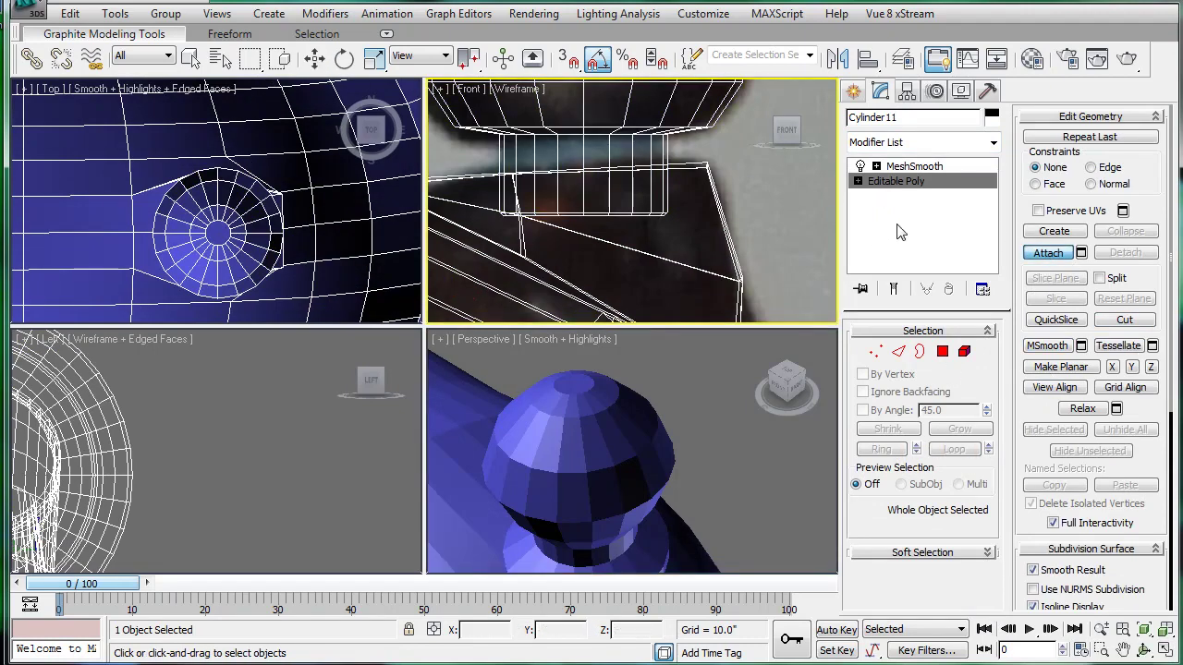
- Leave Attach, return to the MeshSmooth level and inspect the smoothed knob and the underside of the spout
left_click(912, 230)
right_click(783, 247)
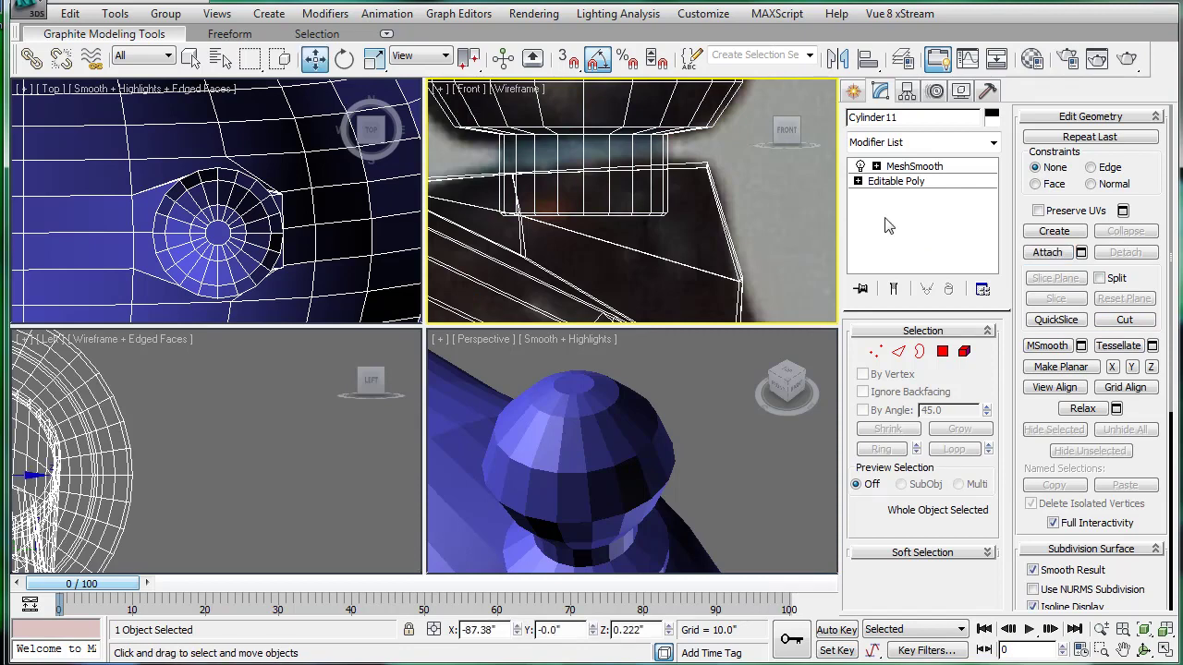
left_click(914, 167)
scroll(644, 429, "down", 6)
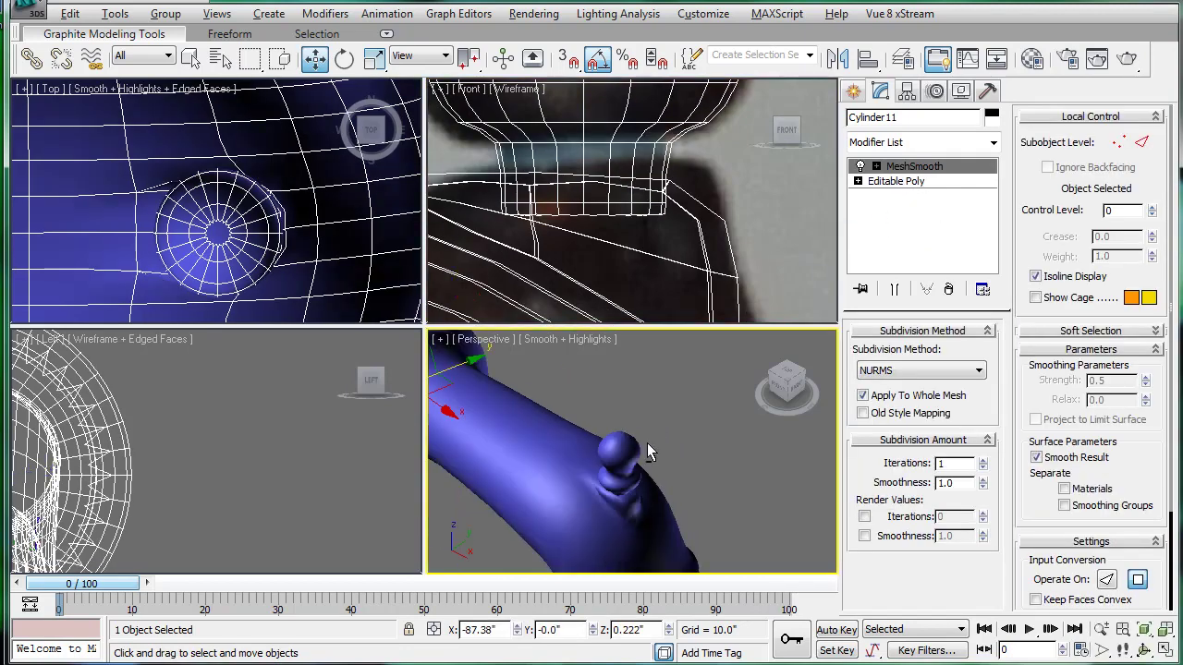
middle_click_drag(654, 440, 621, 328, "alt")
scroll(621, 331, "up", 5)
middle_click_drag(638, 462, 661, 382)
- At the Editable Poly level, inset the flat polygon inside the spout's opening toward its center, and return to MeshSmooth
left_click(883, 190)
scroll(658, 422, "up", 5)
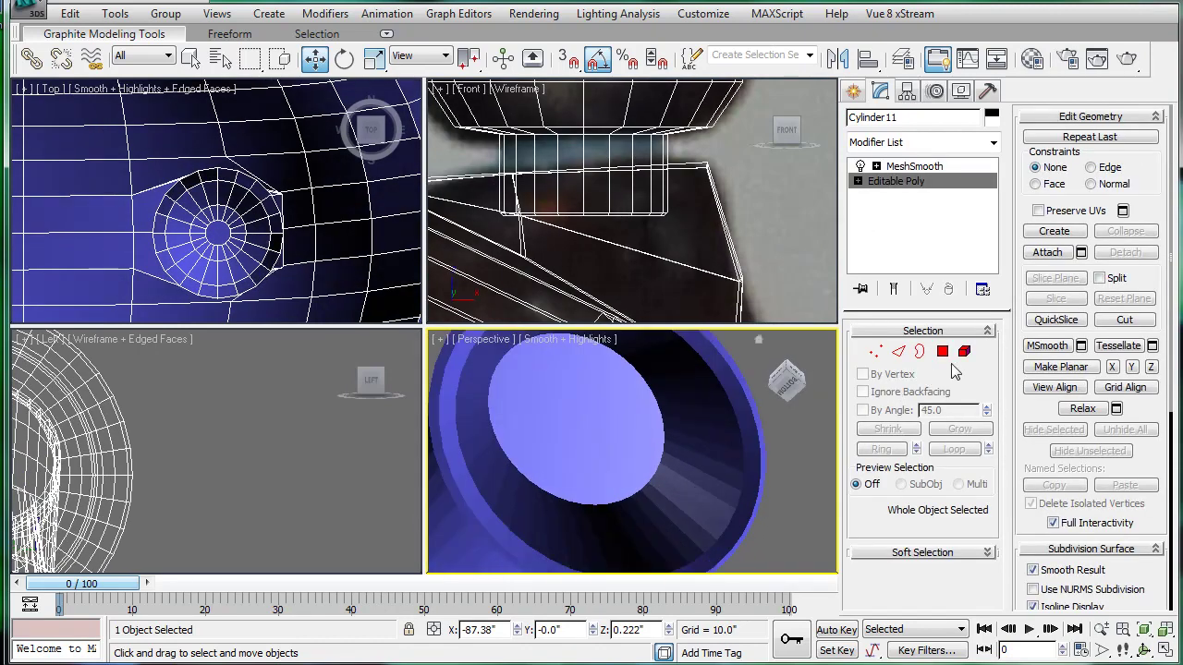
key("4")
left_click(611, 430)
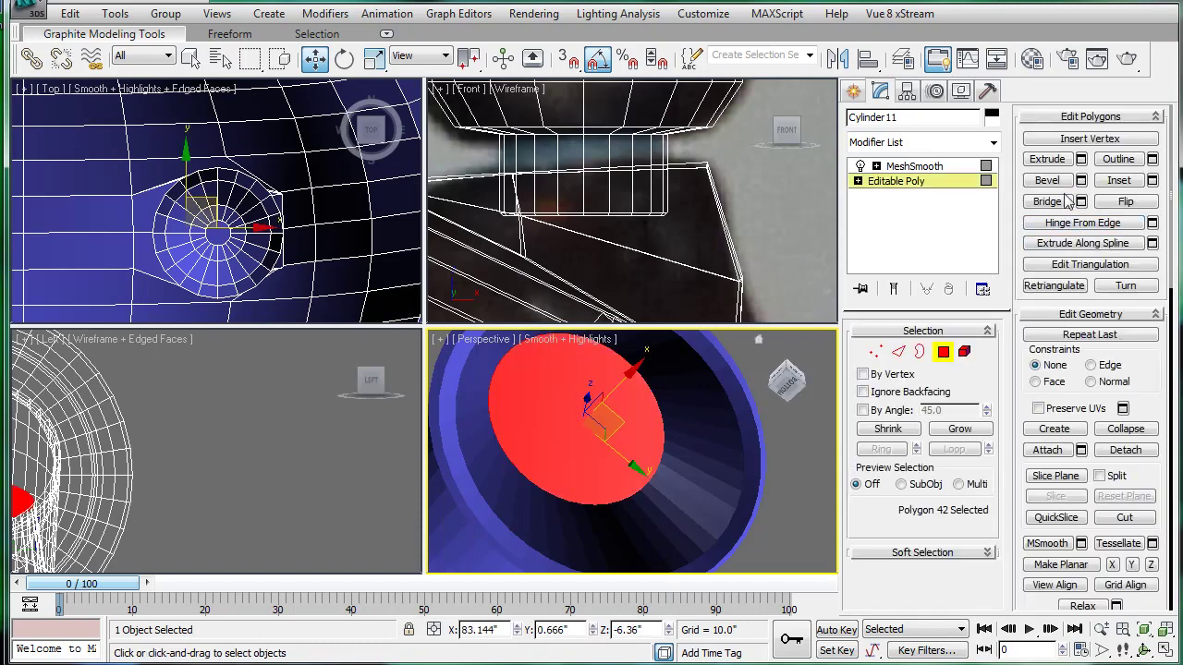
left_click(1119, 181)
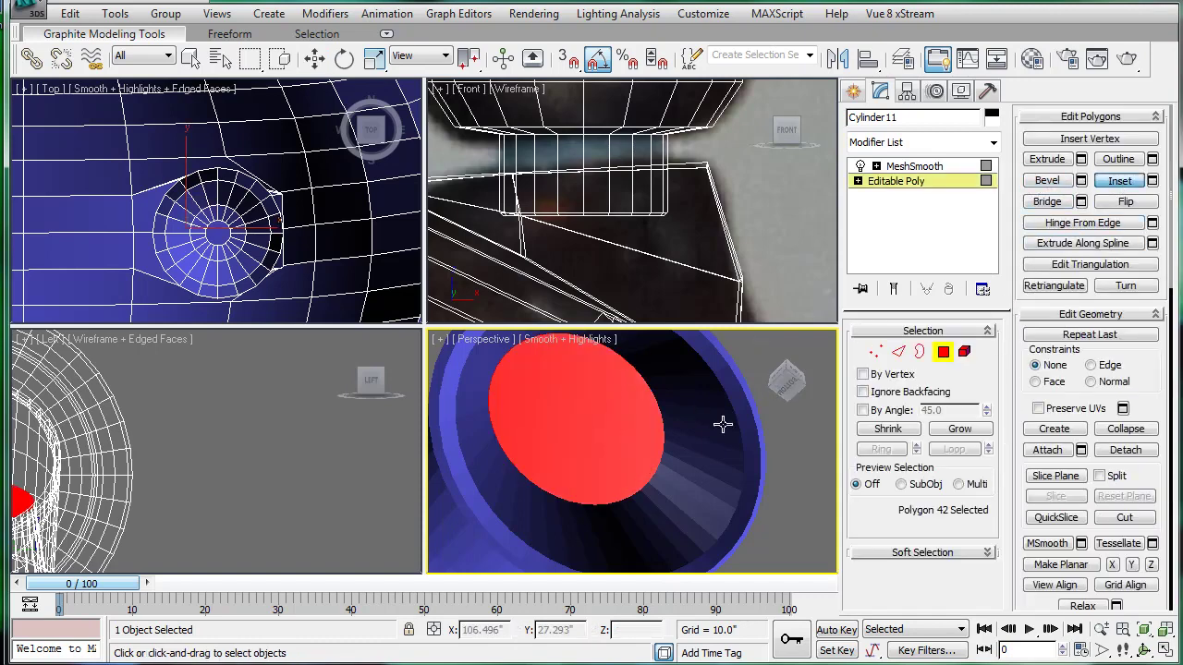
left_click_drag(570, 427, 572, 445)
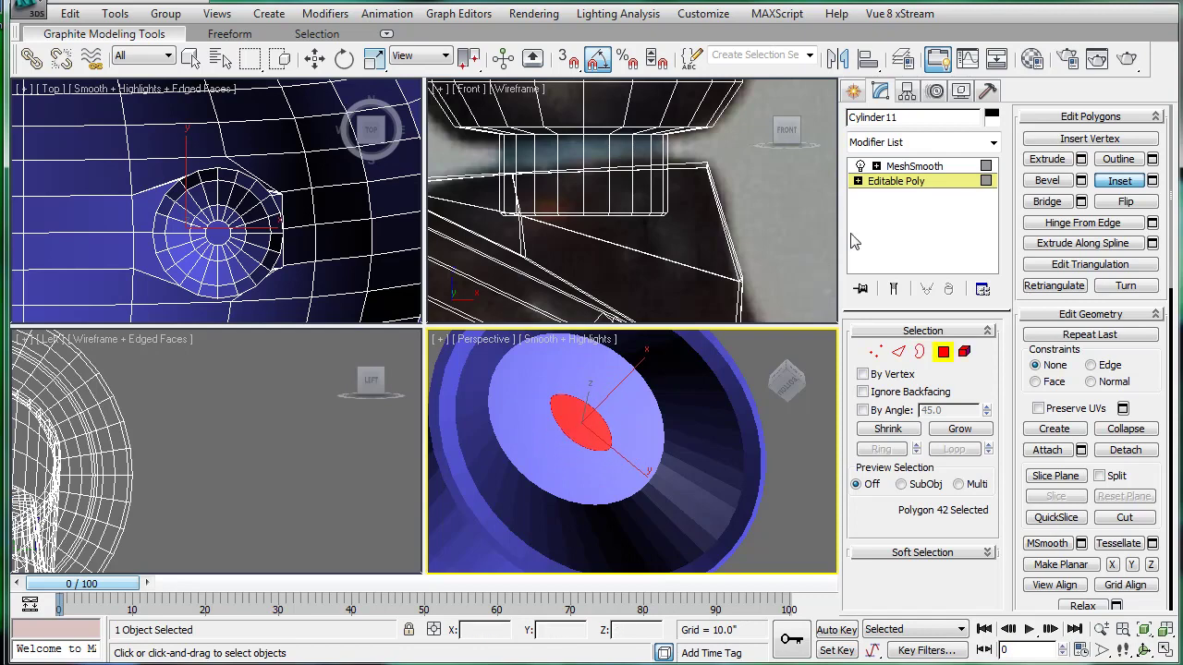
left_click(911, 167)
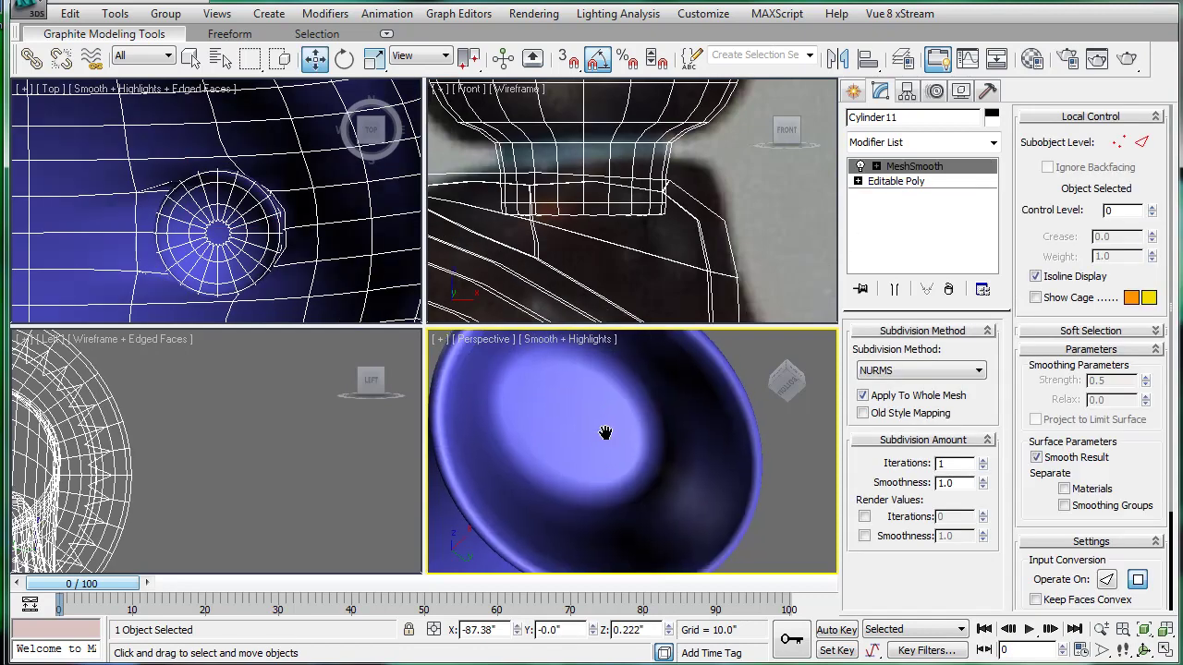
- Inset the large end-cap polygon on the wall side of the body to roughly half its size, and return to MeshSmooth
scroll(578, 442, "down", 5)
middle_click_drag(575, 428, 795, 554, "alt")
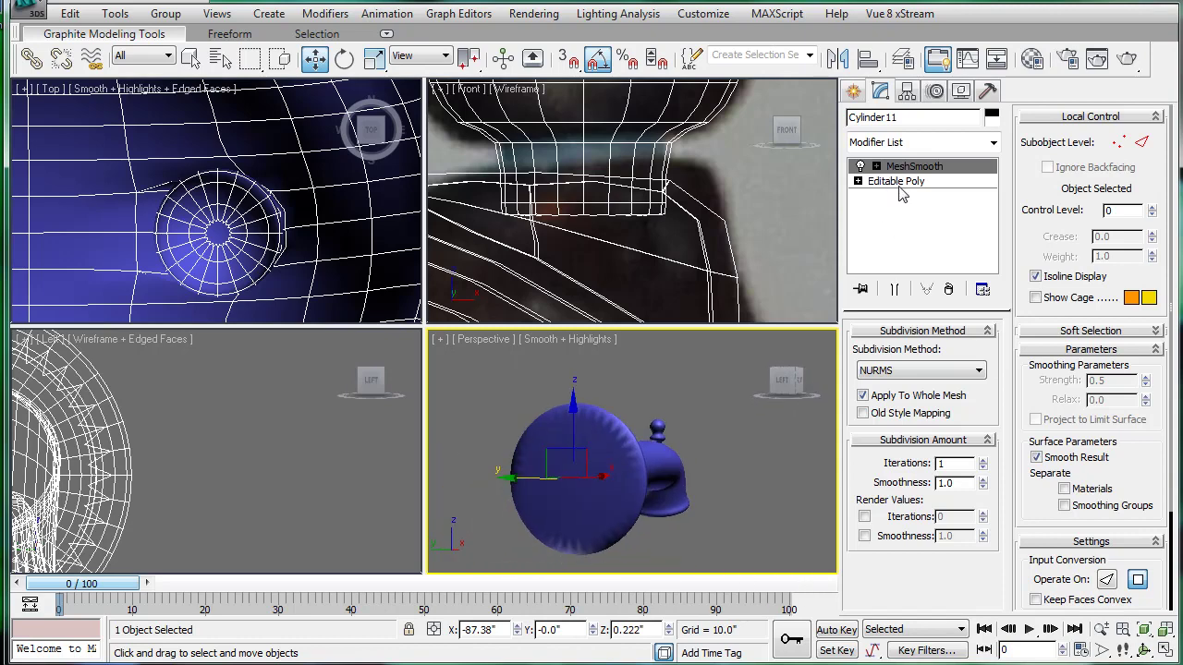
left_click(898, 183)
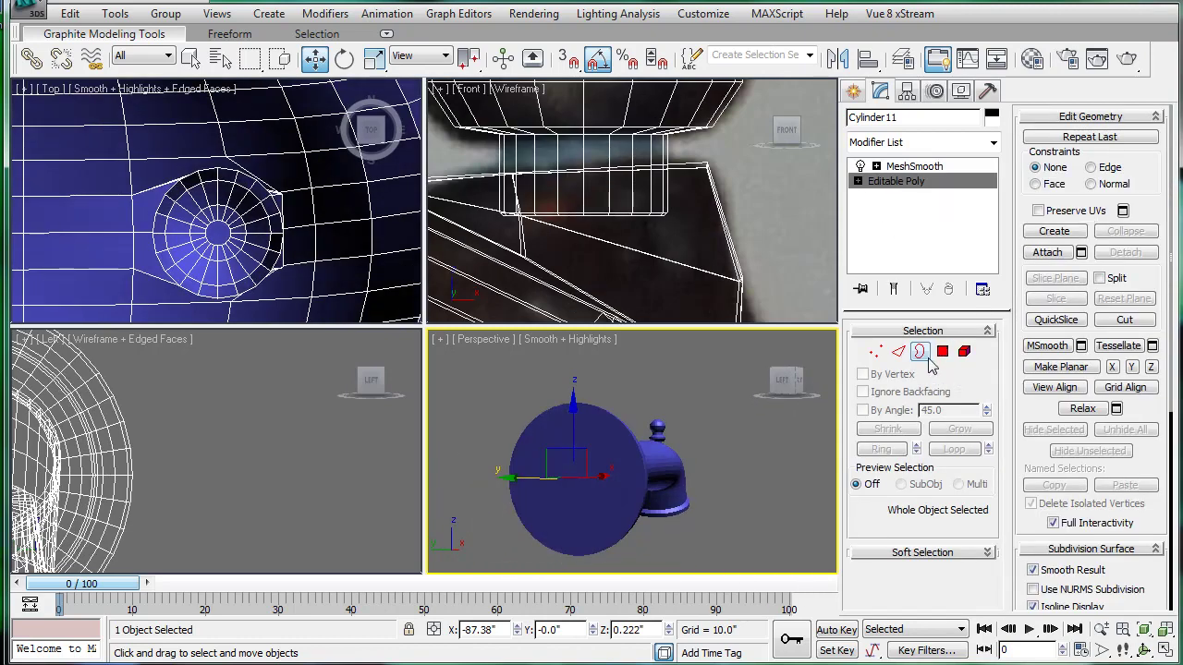
left_click(943, 353)
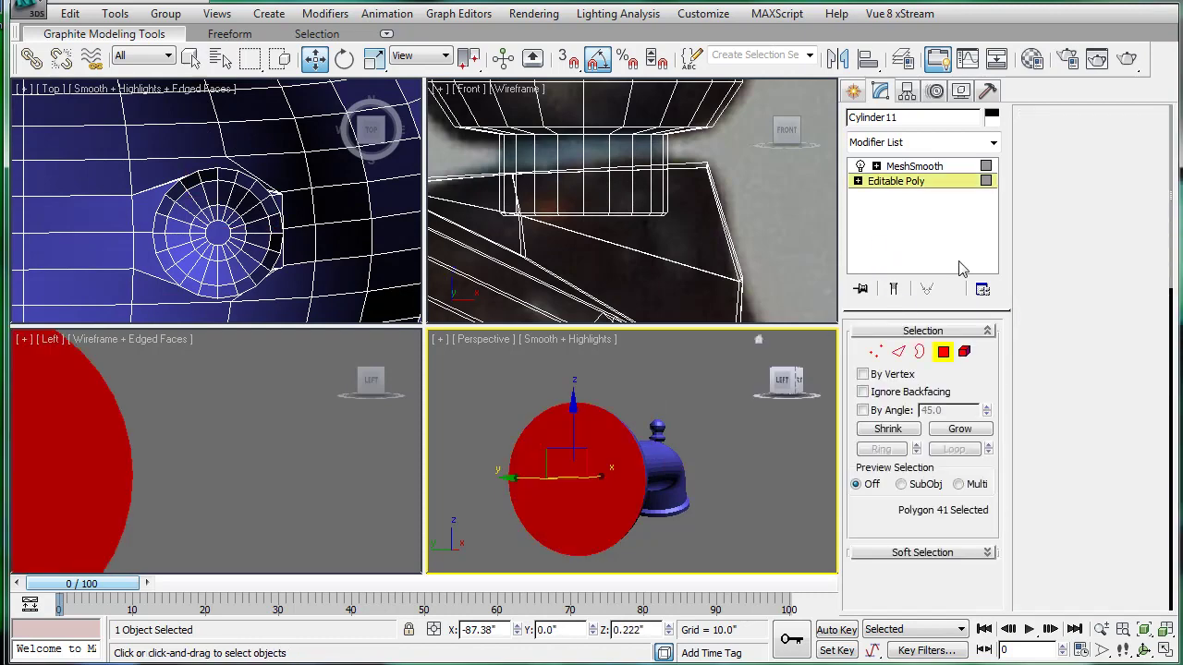
left_click_drag(566, 449, 571, 494)
left_click(911, 167)
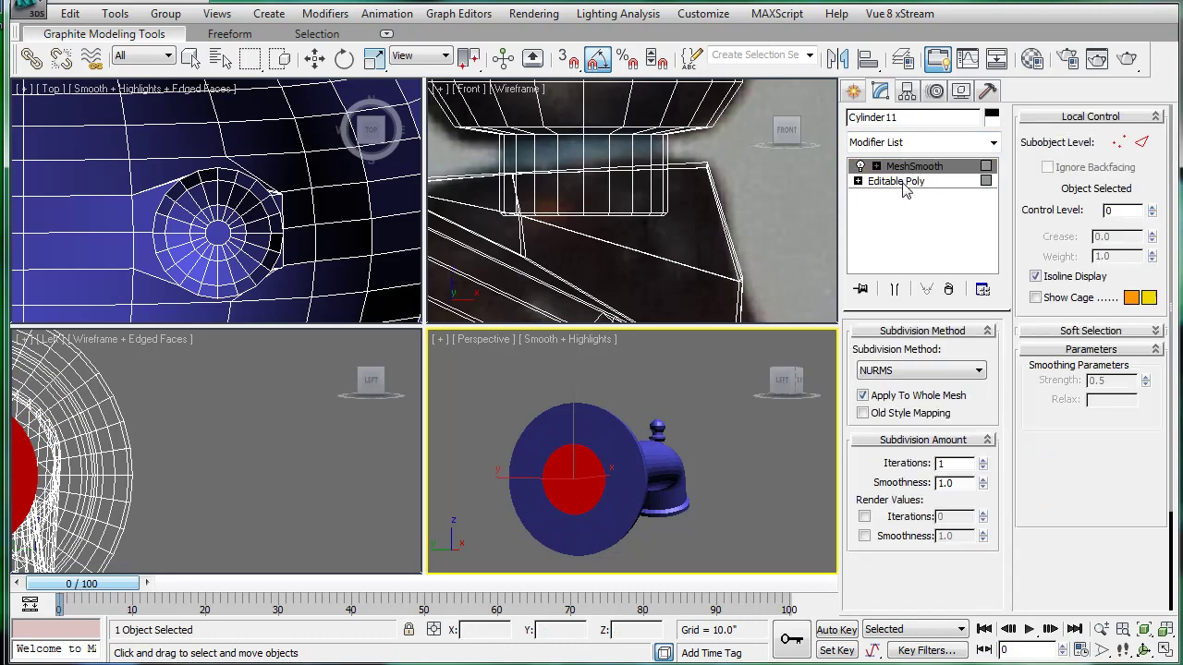
left_click(912, 181)
left_click(912, 168)
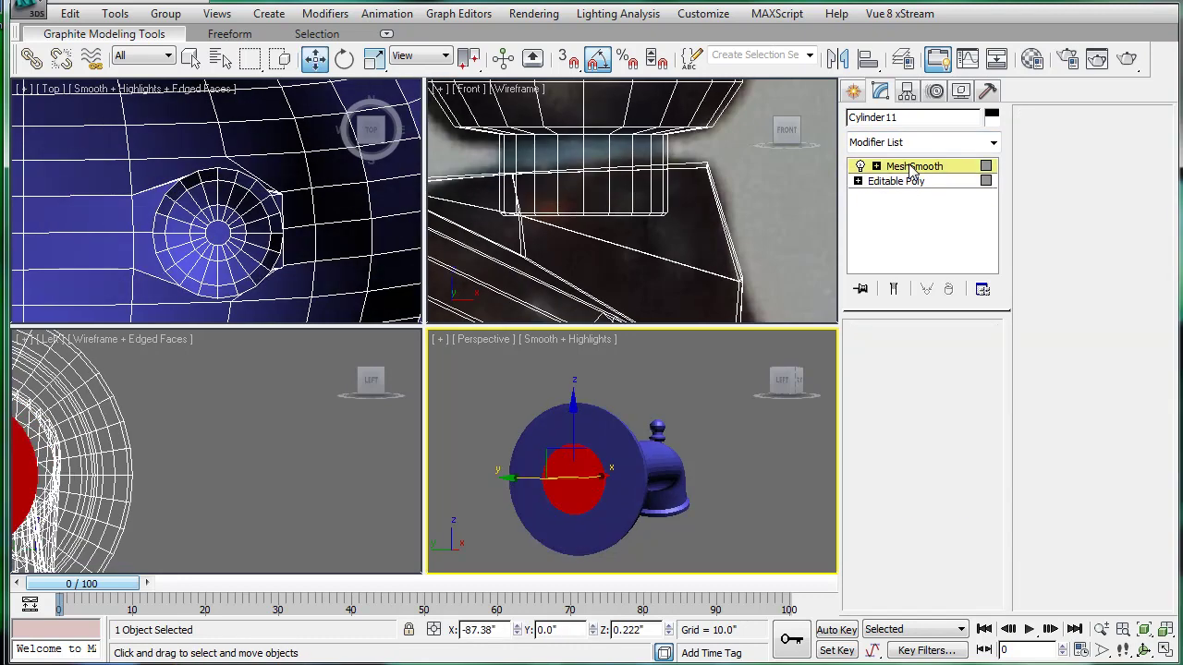
- Name the whole faucet object "spigot" and save the scene
left_click(694, 400)
middle_click_drag(693, 399, 437, 446, "alt")
left_click(605, 445)
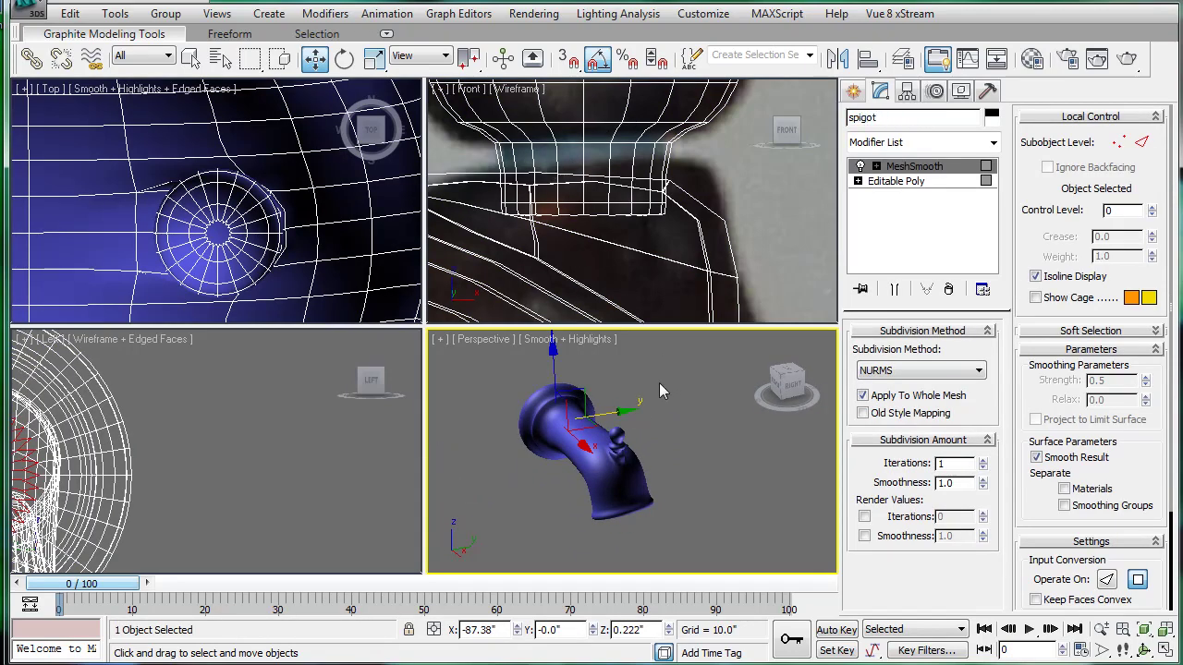
key("ctrl+s")
- Rotate the spigot a quarter turn about its vertical axis so its end faces the front view, and deselect it
scroll(680, 222, "down", 10)
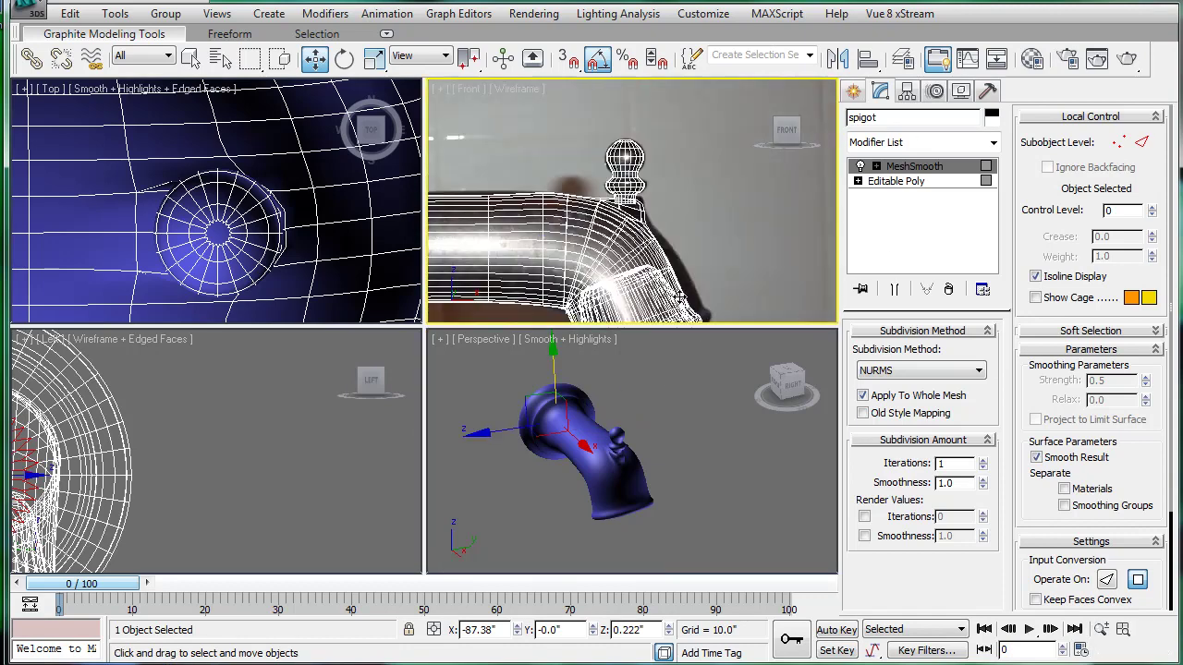
scroll(825, 268, "down", 4)
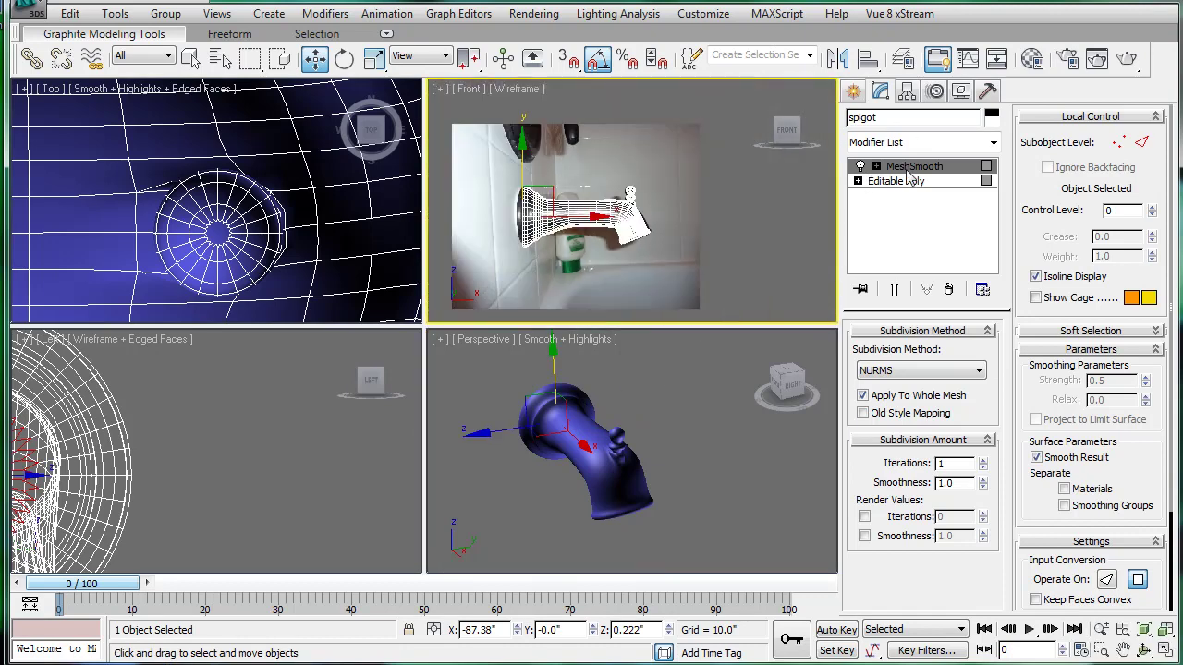
left_click(732, 213)
left_click(637, 222)
middle_click_drag(663, 204, 682, 222)
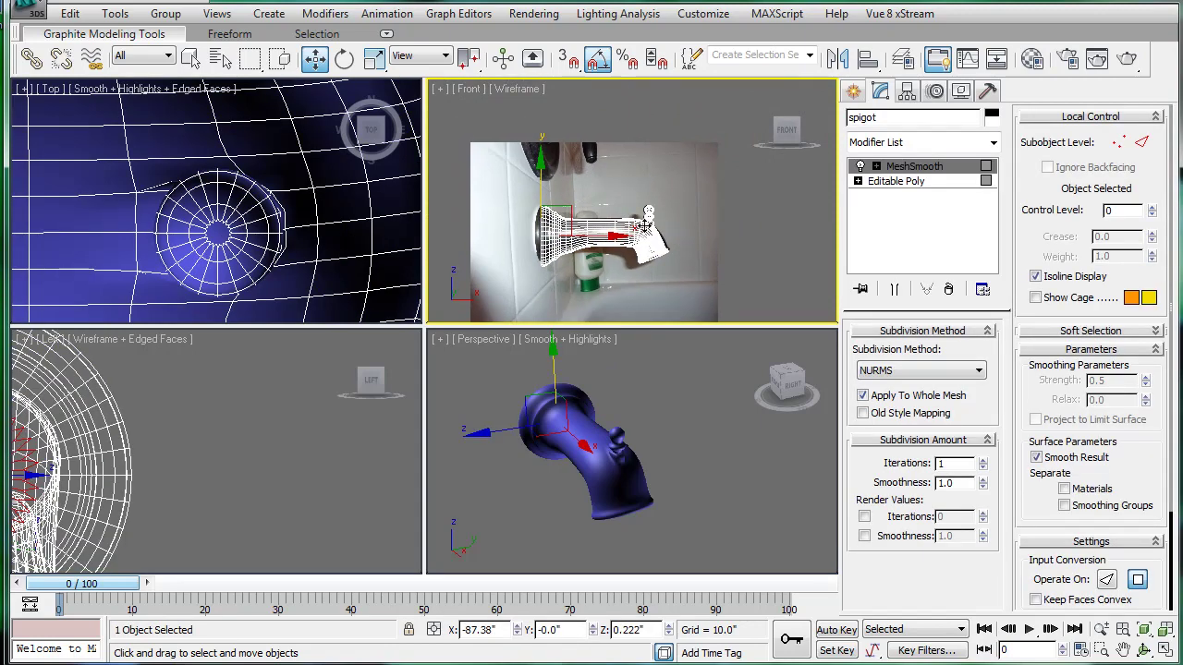
key("e")
left_click_drag(629, 226, 502, 259)
left_click(699, 192)
middle_click_drag(699, 191, 739, 169)
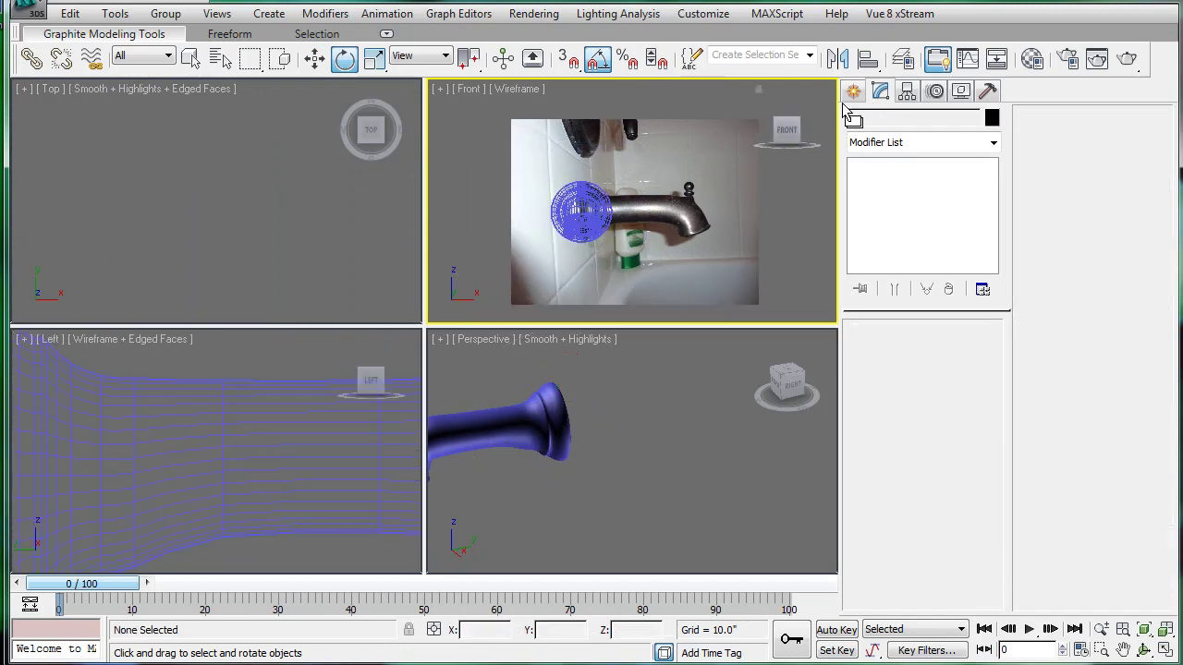
- Create a size-reference cylinder over the photo's spout in the front view and set its radius to 1.75"
left_click(853, 91)
left_click(894, 247)
left_click_drag(669, 213, 680, 224)
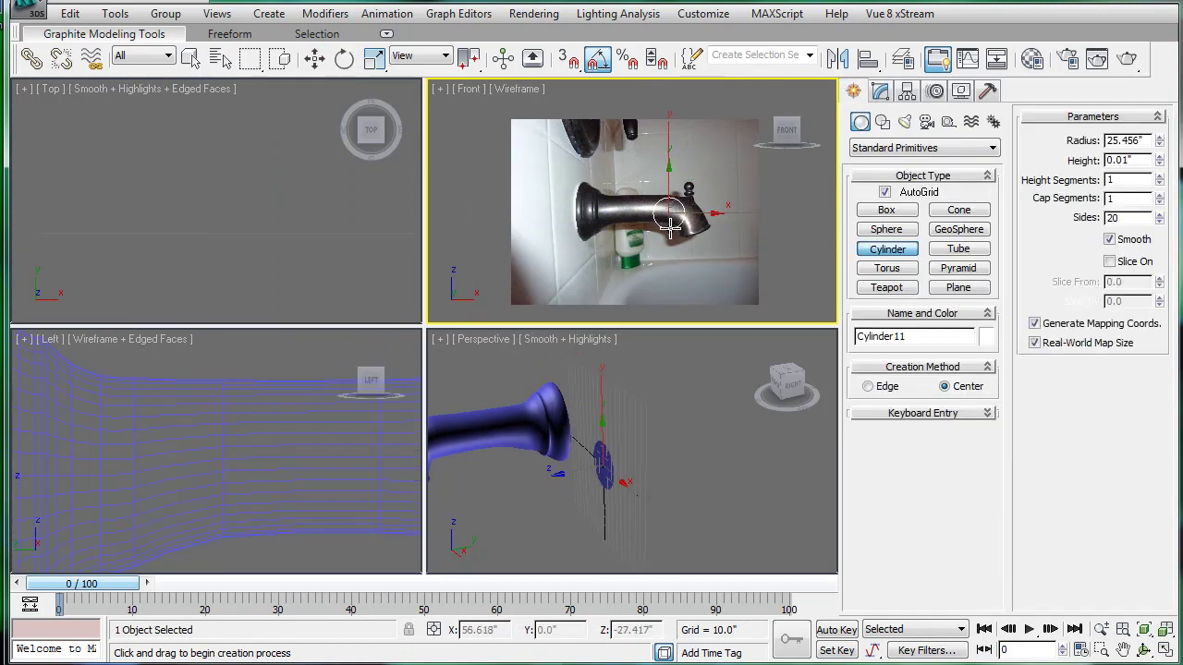
left_click(681, 218)
double_click(1144, 140)
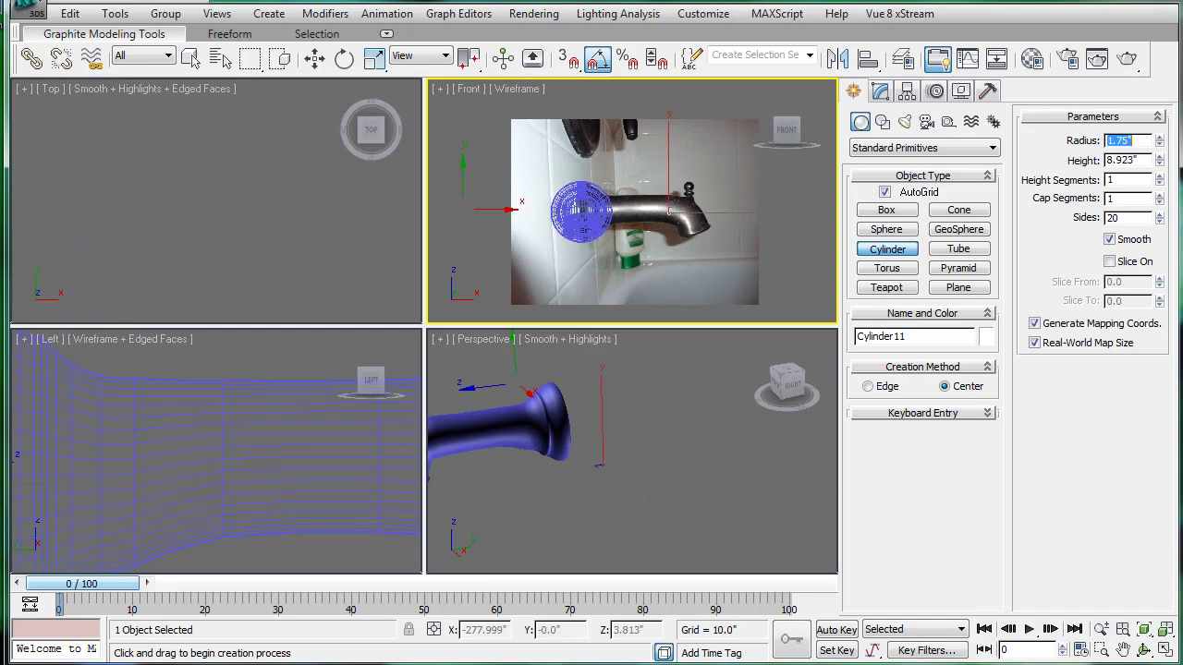
key("e")
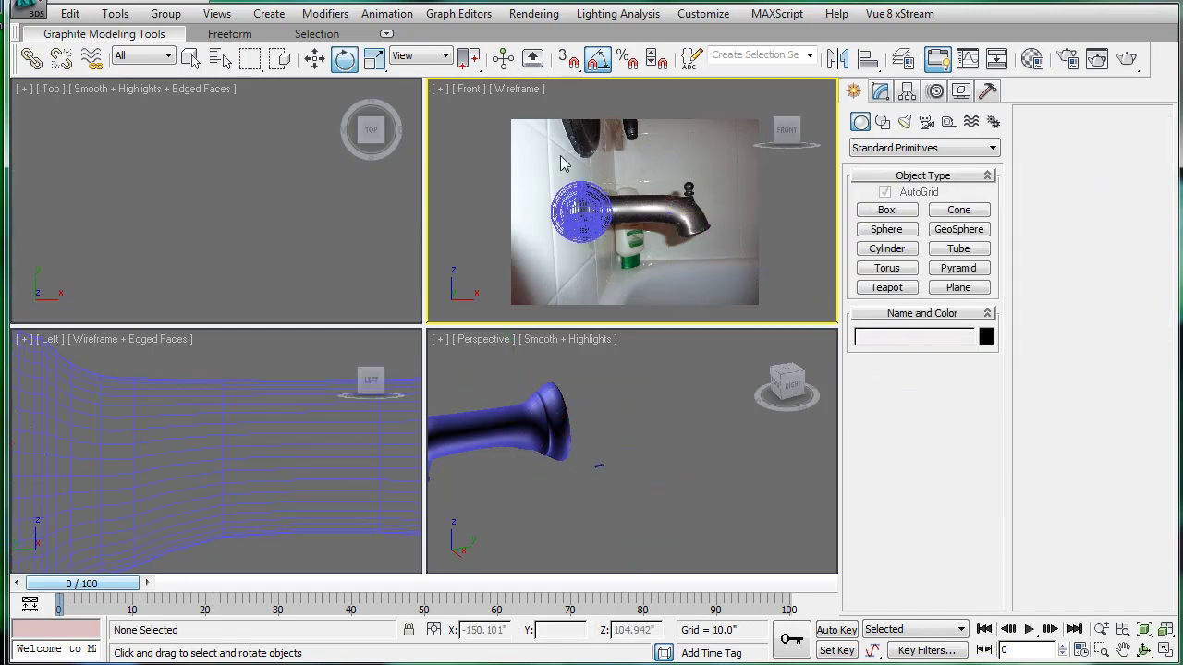
- Scale the spigot down uniformly and move it toward the reference cylinder in the front view
scroll(577, 167, "up", 2)
left_click(533, 194)
key("r")
left_click_drag(536, 196, 539, 298)
key("w")
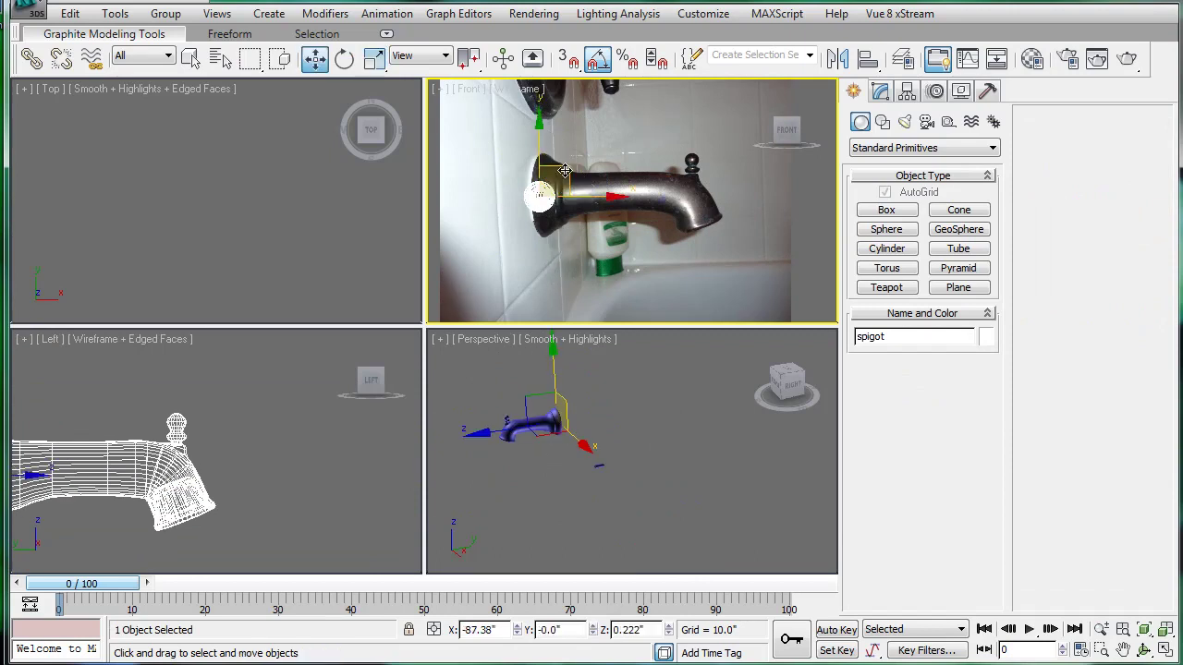
left_click_drag(563, 171, 637, 337)
- Scale the spigot down by a further 50% and move it next to the reference cylinder
key("r")
scroll(679, 279, "up", 5)
left_click_drag(621, 218, 624, 317)
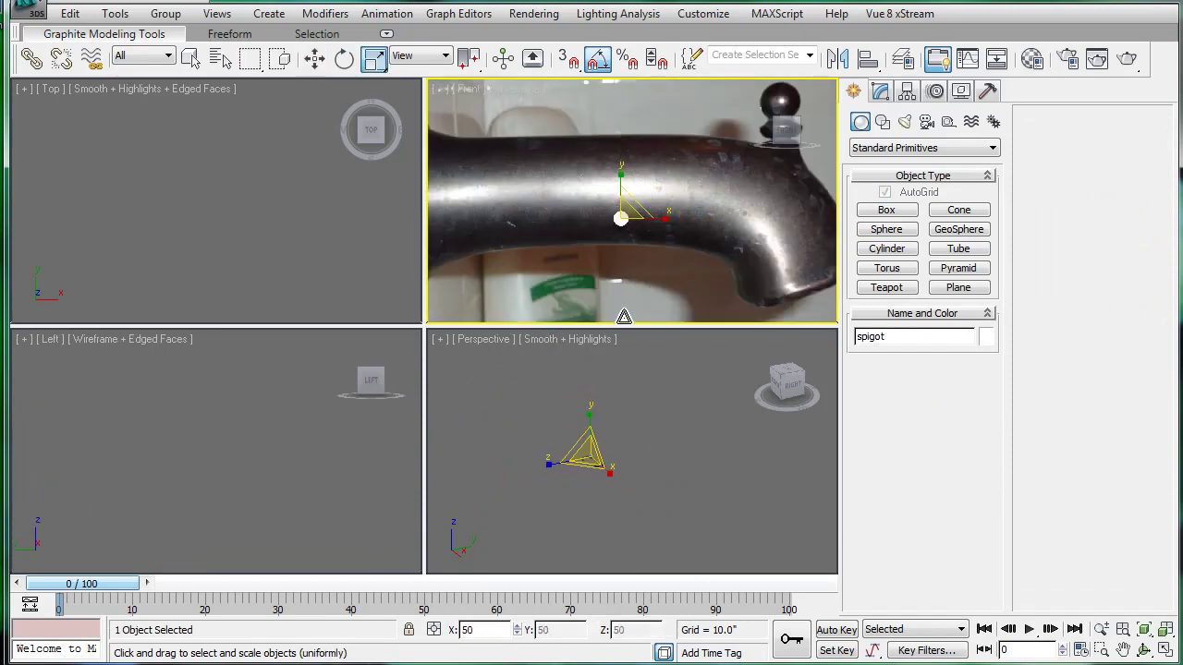
scroll(615, 219, "up", 5)
key("w")
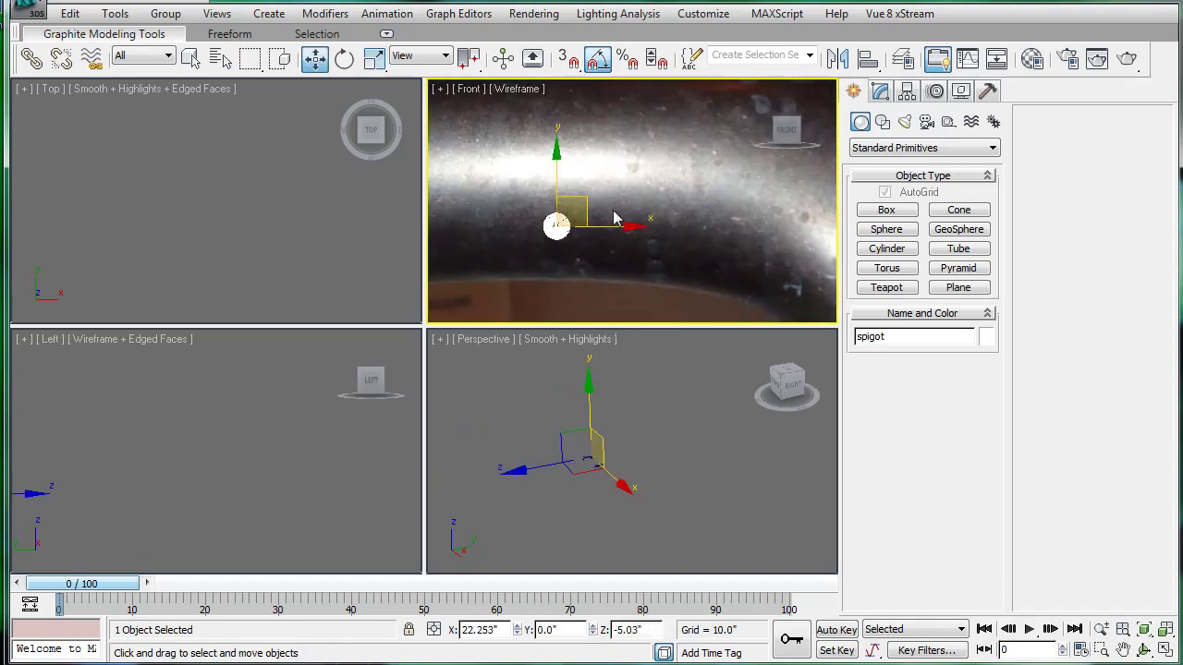
left_click_drag(584, 197, 704, 195)
scroll(706, 189, "up", 3)
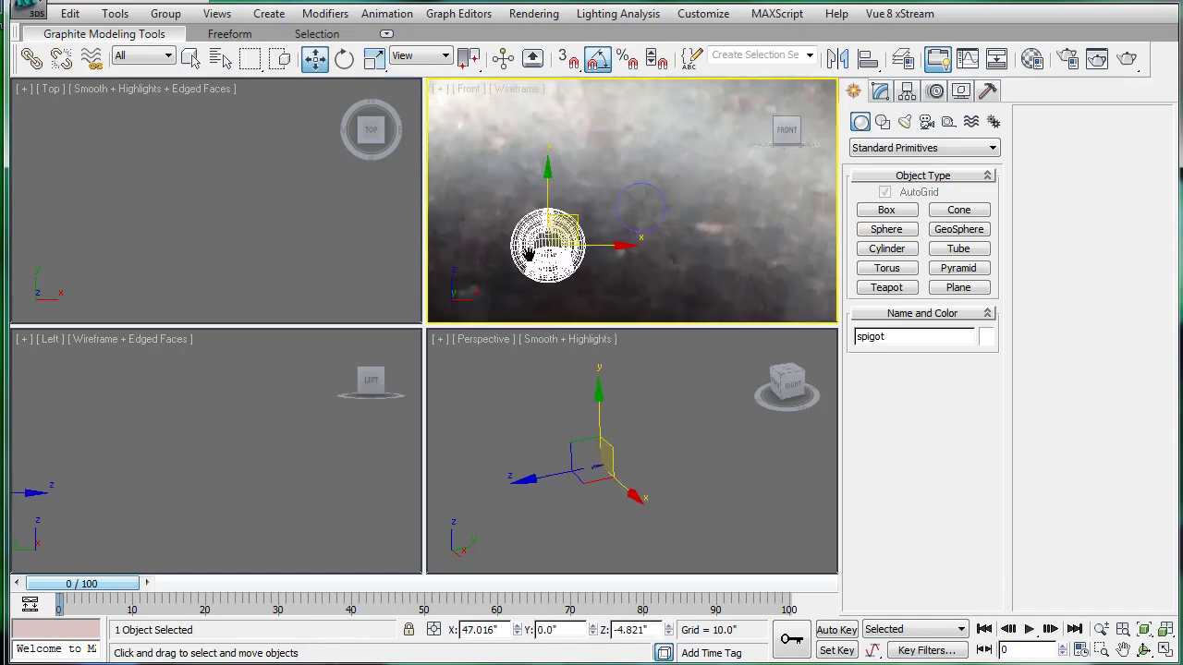
- Fine-tune the spigot's scale and position against the reference cylinder, and delete the cylinder
left_click_drag(575, 228, 578, 256)
key("r")
key("w")
mouse_move(597, 185)
left_mouse_down()
mouse_move(669, 183)
mouse_move(669, 219)
mouse_move(694, 220)
mouse_move(468, 221)
left_mouse_up()
scroll(669, 183, "up", 5)
key("r")
key("w")
left_click_drag(578, 129, 677, 213)
key("Delete")
- Apply the "20 - Default" Arch & Design material to the spigot and close the material editor
scroll(582, 190, "down", 4)
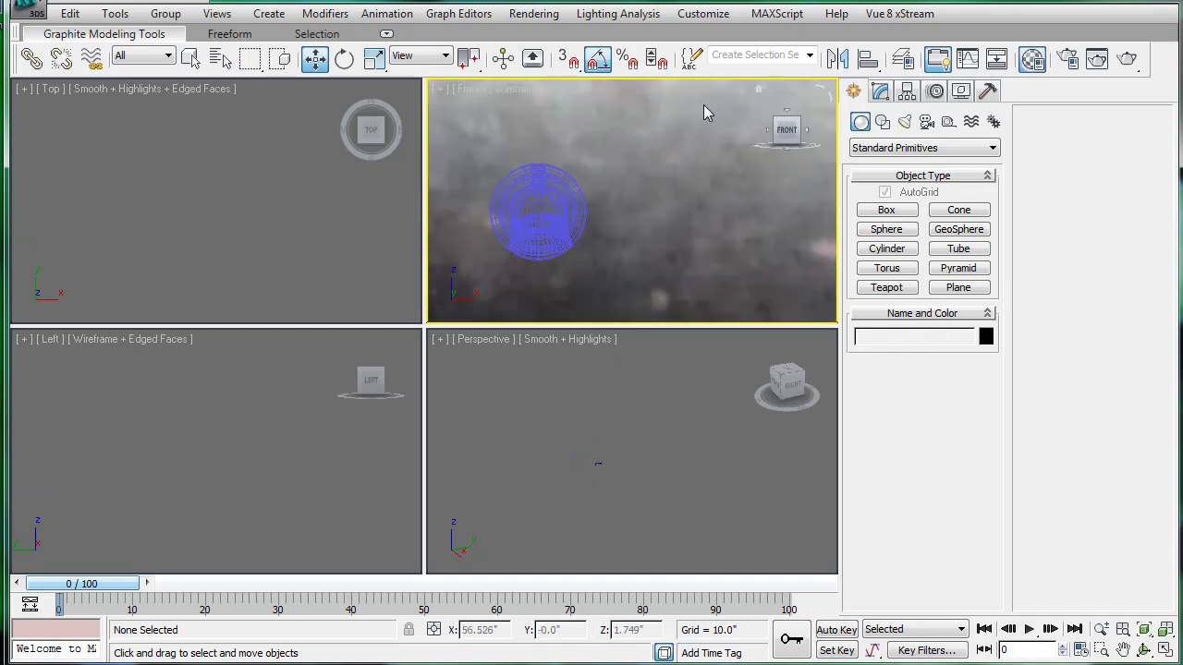
key("m")
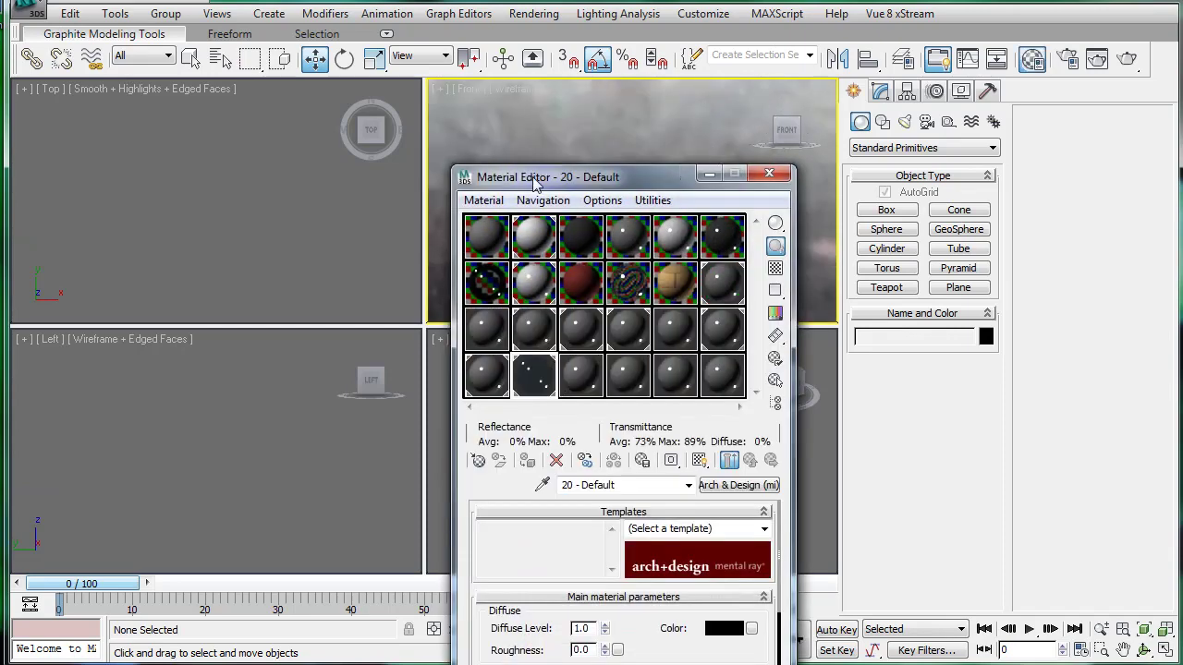
left_click_drag(534, 180, 363, 294)
left_click_drag(363, 485, 485, 222)
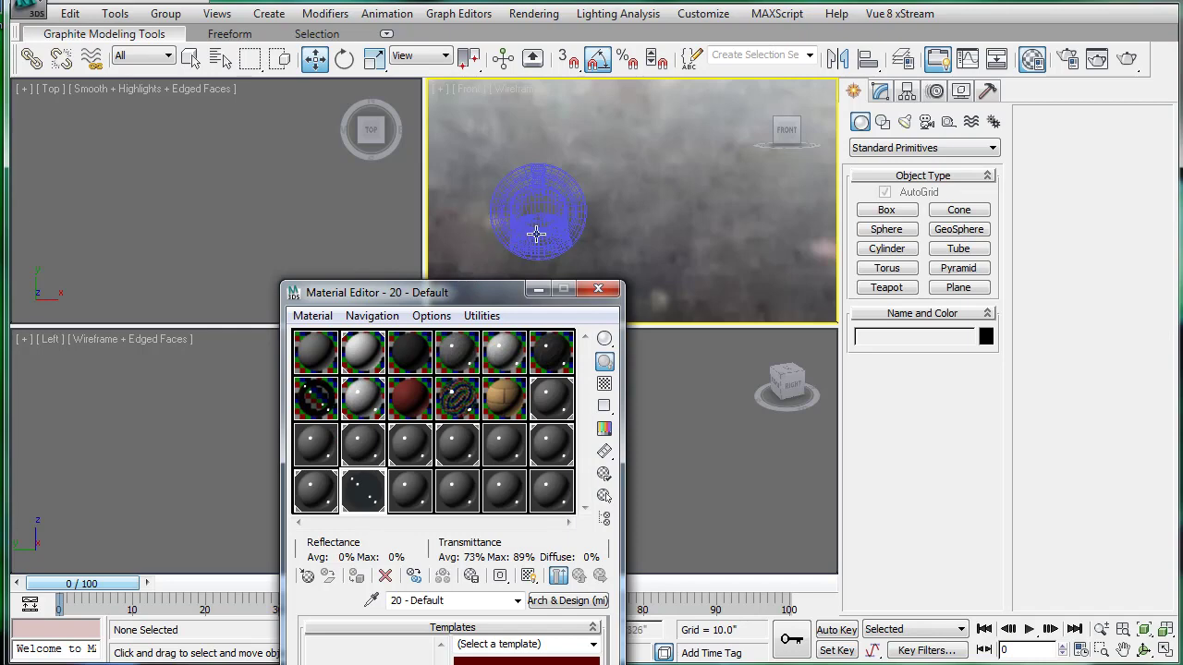
left_click(599, 292)
- Set the spigot's object color to black and deselect it
left_click(554, 188)
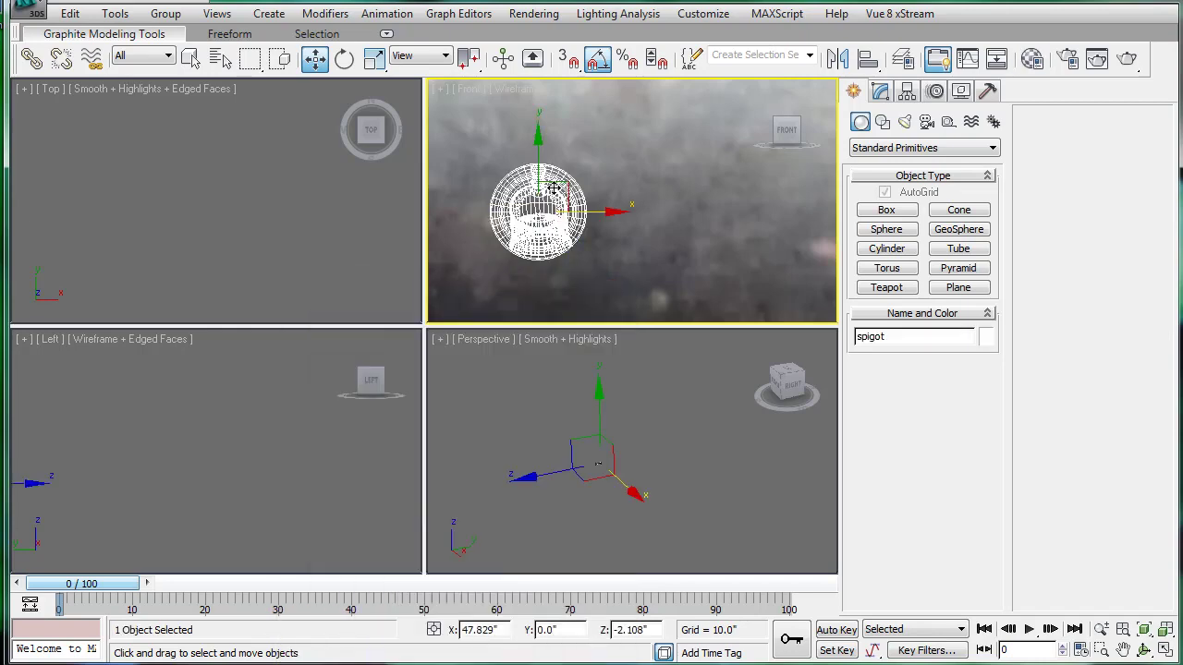
left_click(876, 90)
left_click(992, 115)
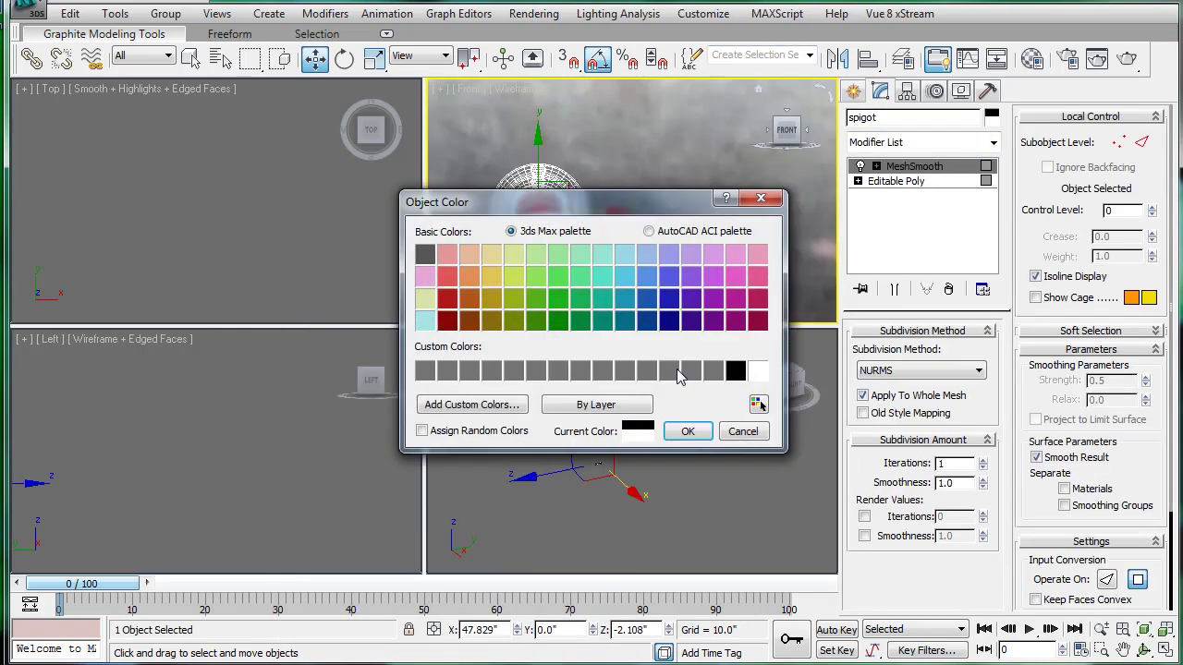
left_click(688, 432)
left_click(694, 218)
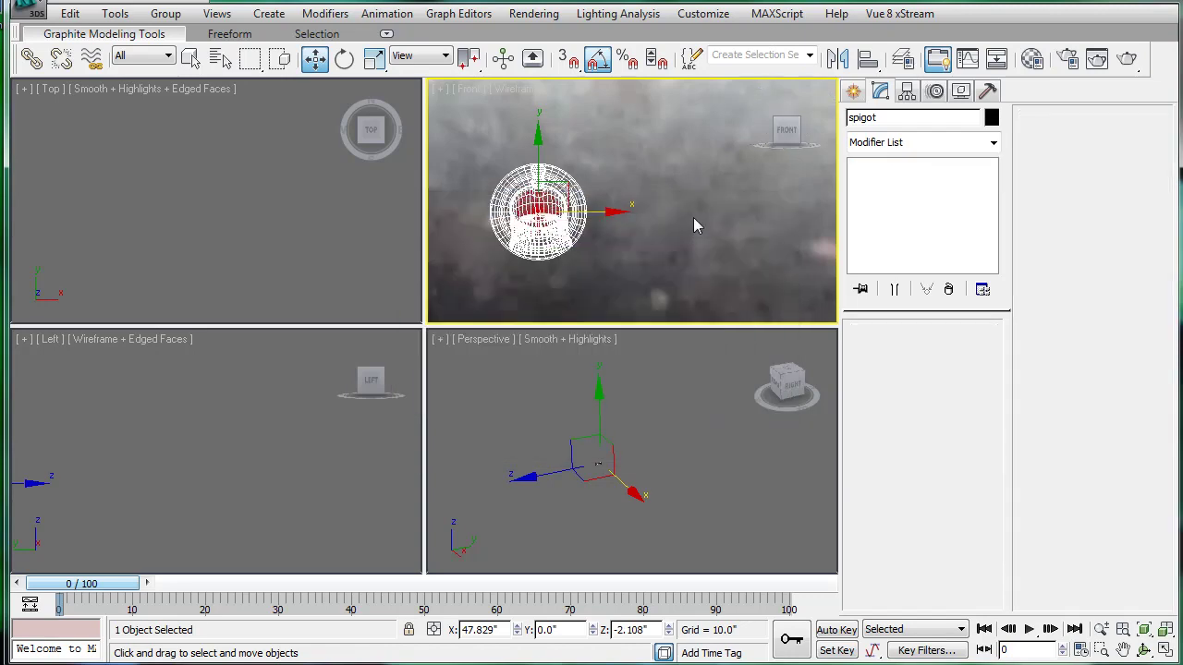
- Unhide all scene objects and move the spigot in the front view toward the revealed bathroom geometry
right_click(688, 215)
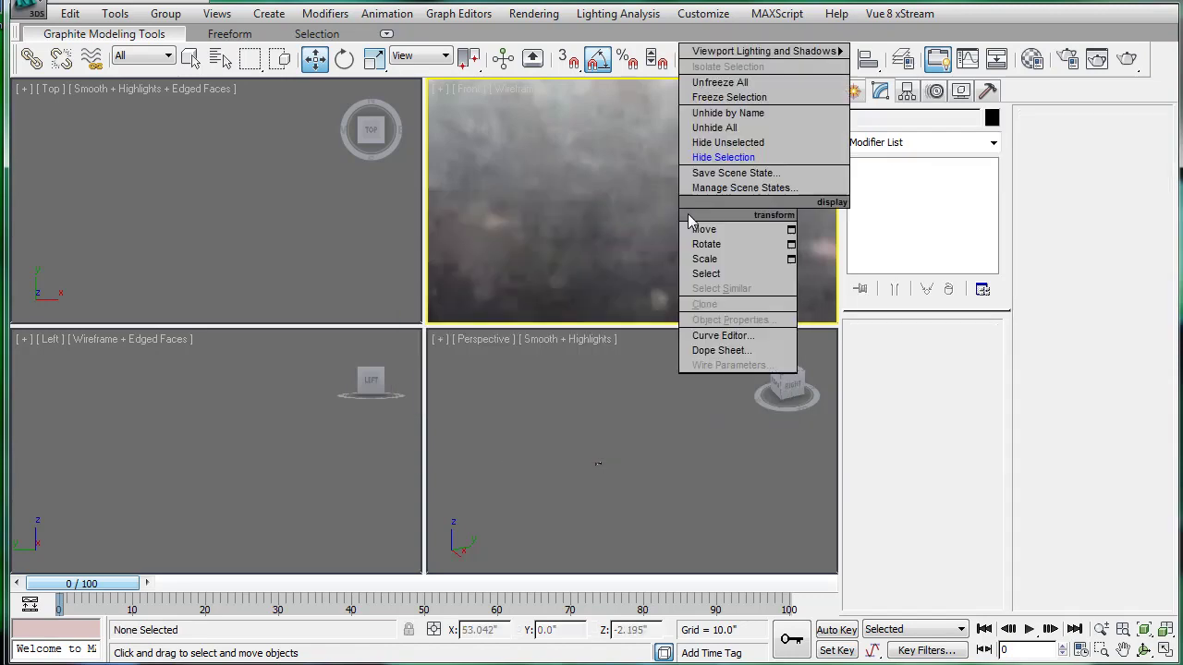
left_click(722, 129)
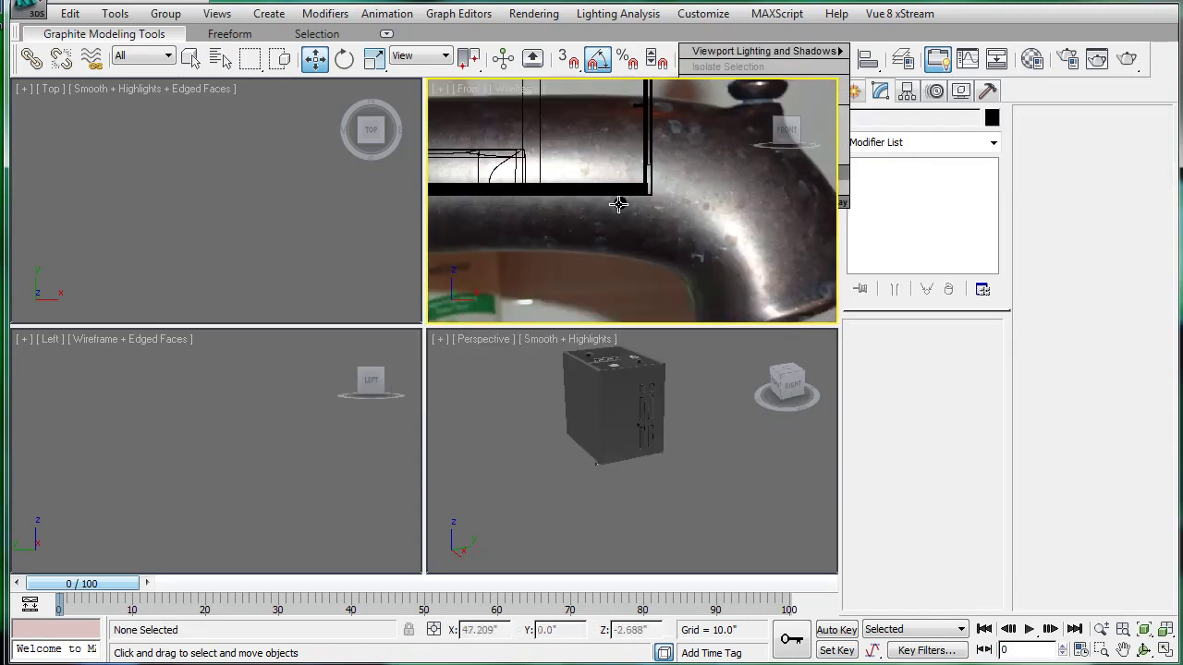
left_click(620, 204)
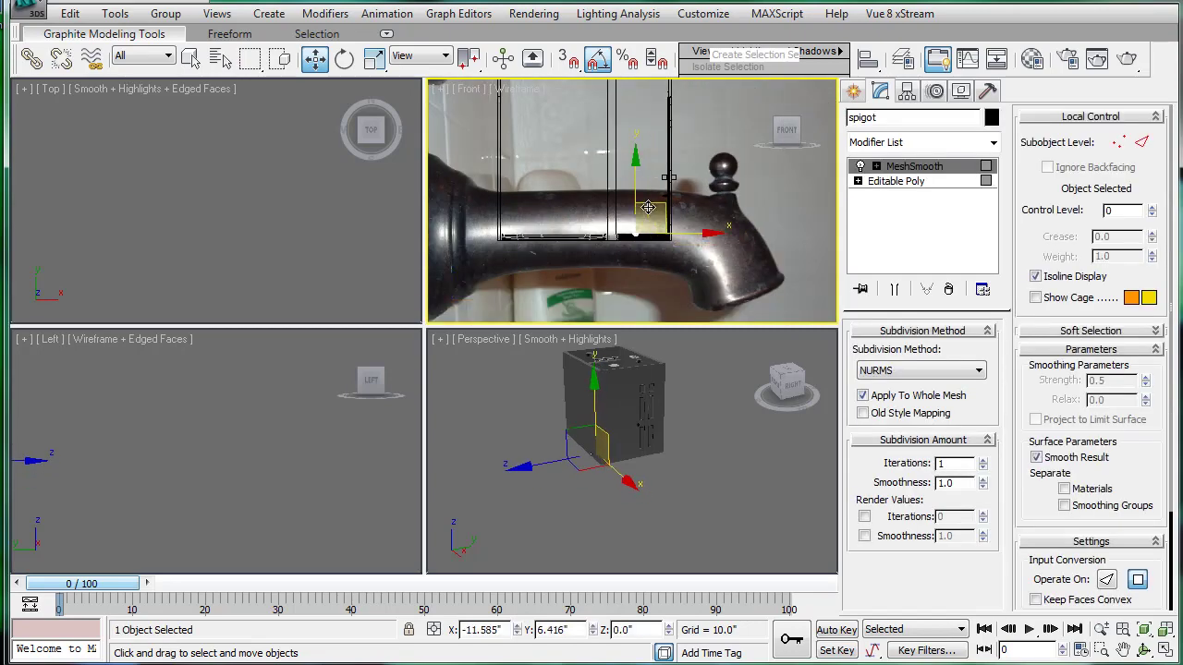
left_click_drag(637, 205, 569, 179)
scroll(591, 176, "up", 3)
middle_click_drag(638, 149, 684, 229)
scroll(682, 238, "down", 1)
scroll(678, 238, "down", 4)
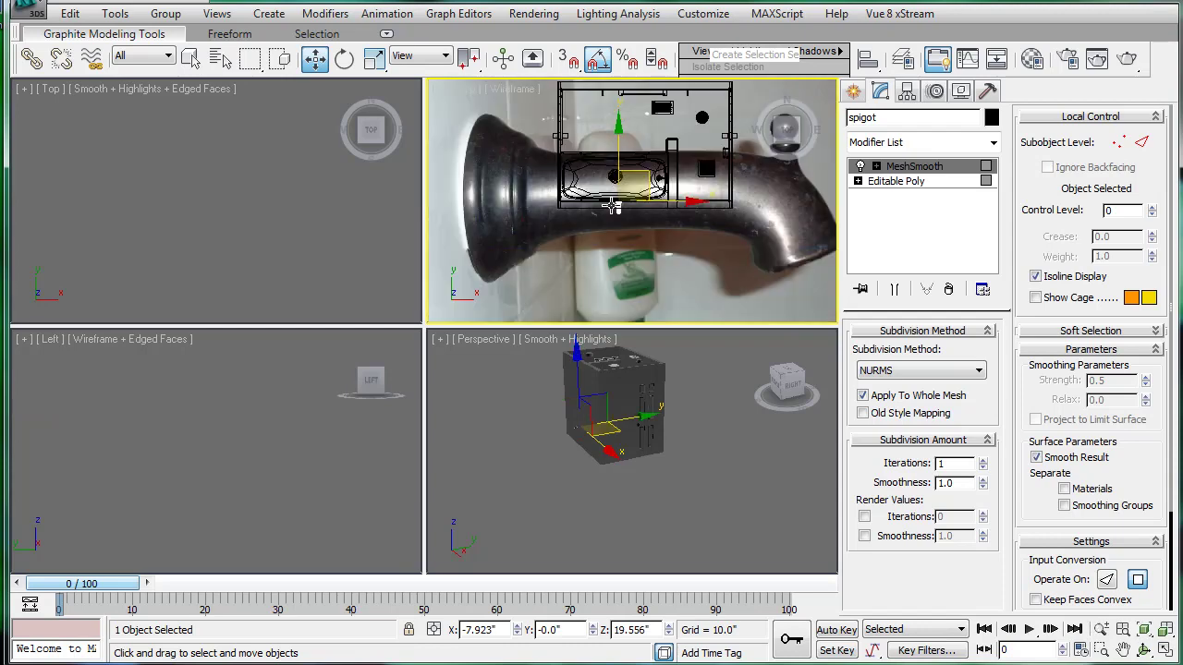
- In the top view, move the spigot toward the faucet end of the tub and rotate it 90 degrees clockwise about Z
middle_click_drag(187, 200, 310, 200)
scroll(209, 200, "up", 4)
left_click_drag(185, 230, 236, 173)
scroll(236, 173, "up", 4)
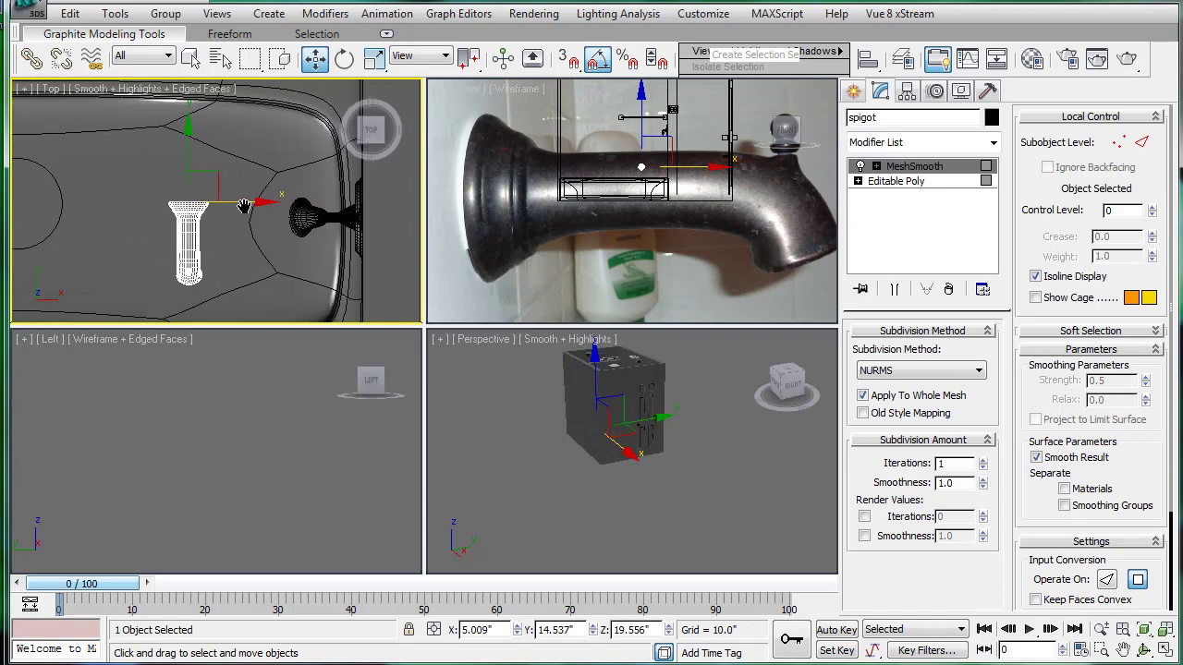
key("e")
left_click_drag(242, 168, 302, 211)
middle_click_drag(277, 208, 225, 204)
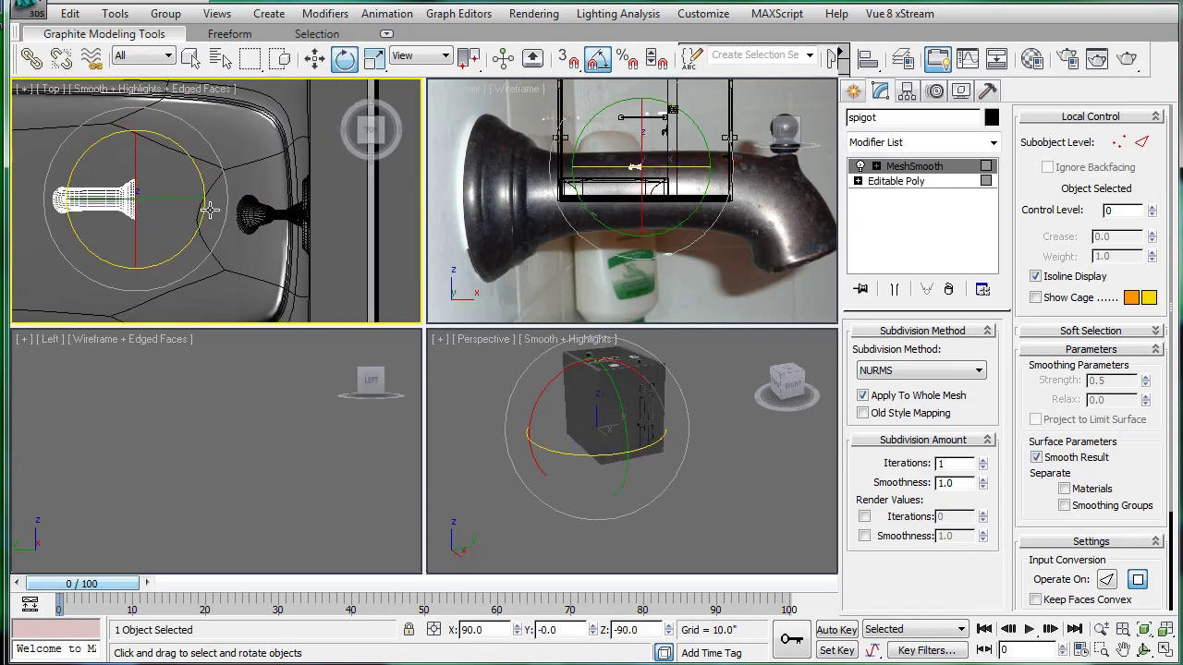
- Line the rotated spigot up with the valve handle in the top view and push its flange against the wall
key("w")
left_click_drag(164, 180, 310, 194)
scroll(277, 197, "up", 2)
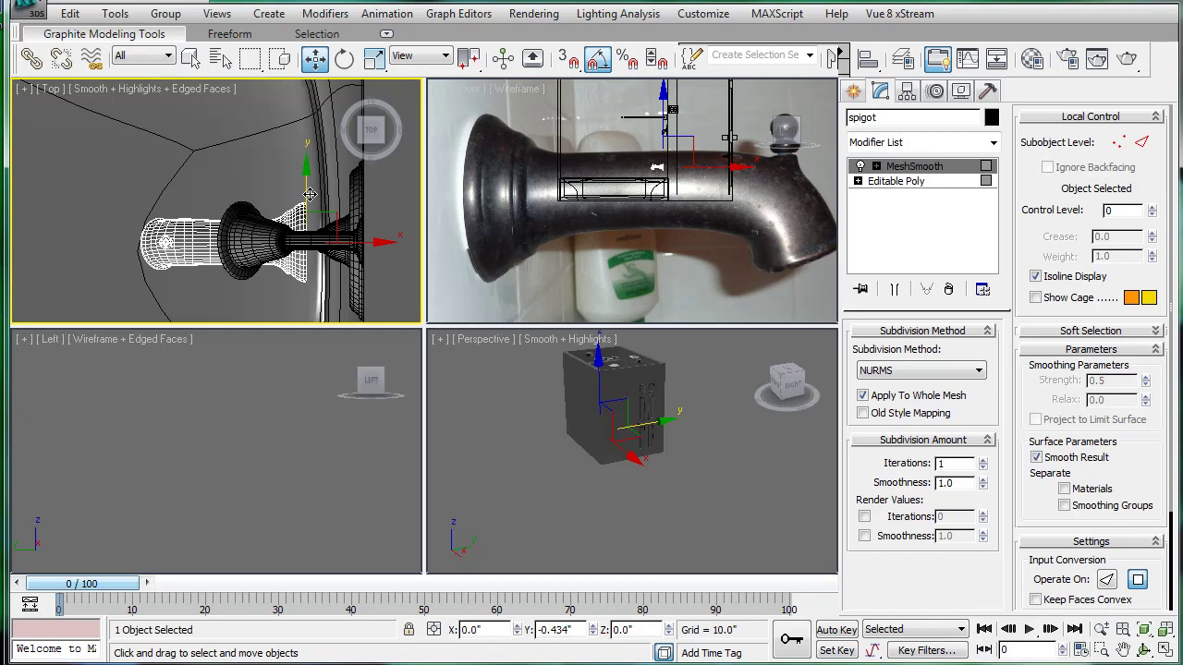
left_click_drag(360, 244, 421, 246)
scroll(660, 213, "down", 3)
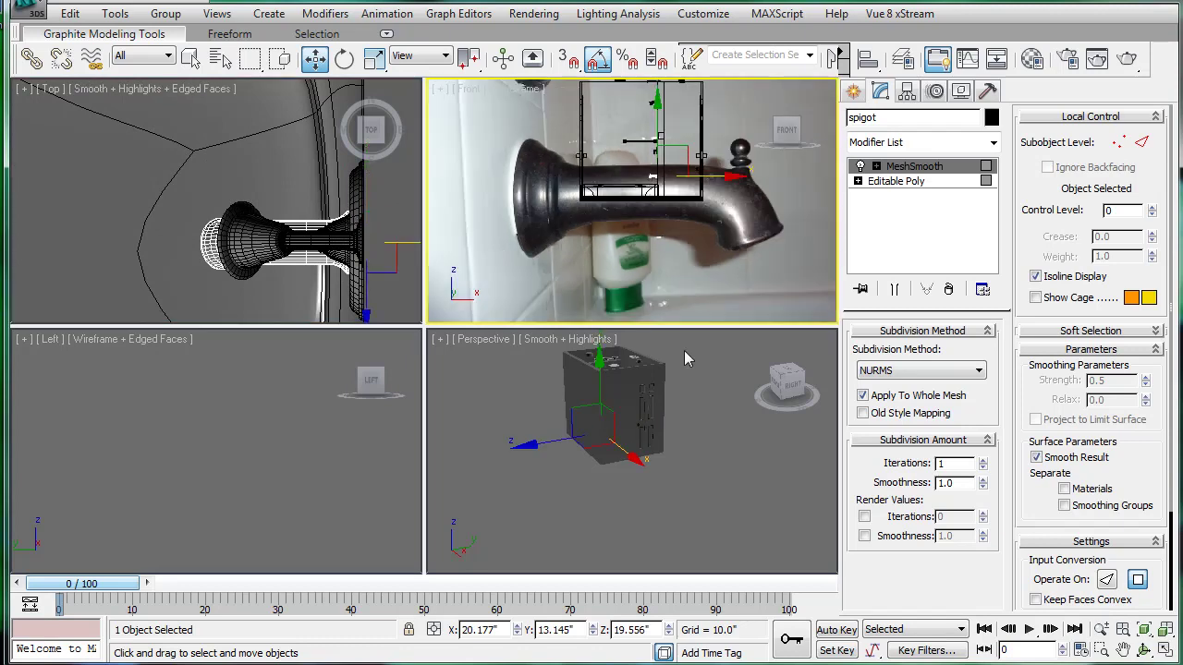
- Raise the spigot above the tub edge in the perspective view to a Z position of about 24.19"
scroll(620, 366, "up", 3)
middle_click_drag(620, 365, 559, 470, "alt")
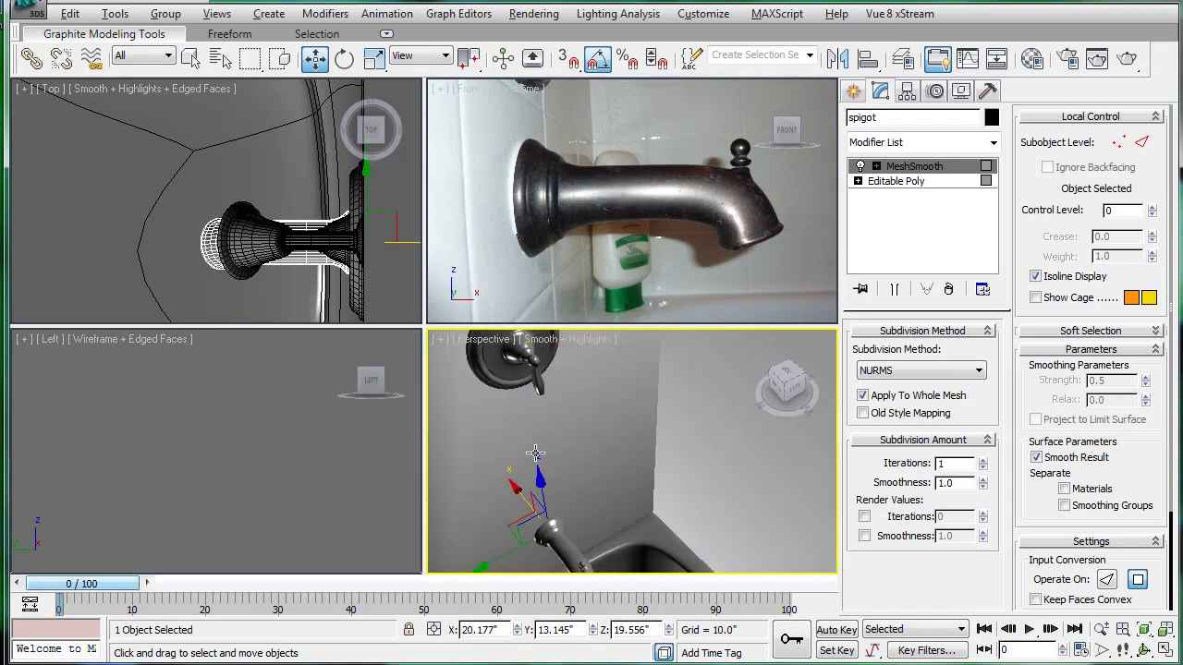
key("alt+w")
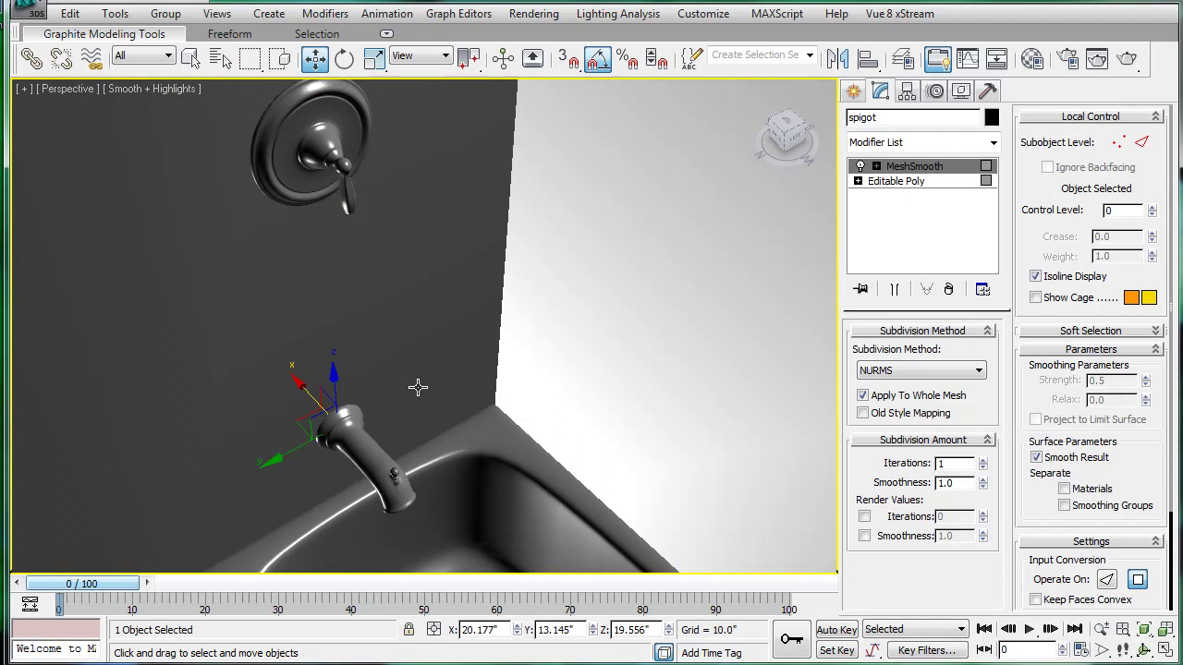
left_click_drag(342, 381, 343, 330)
middle_click_drag(358, 335, 387, 307, "alt")
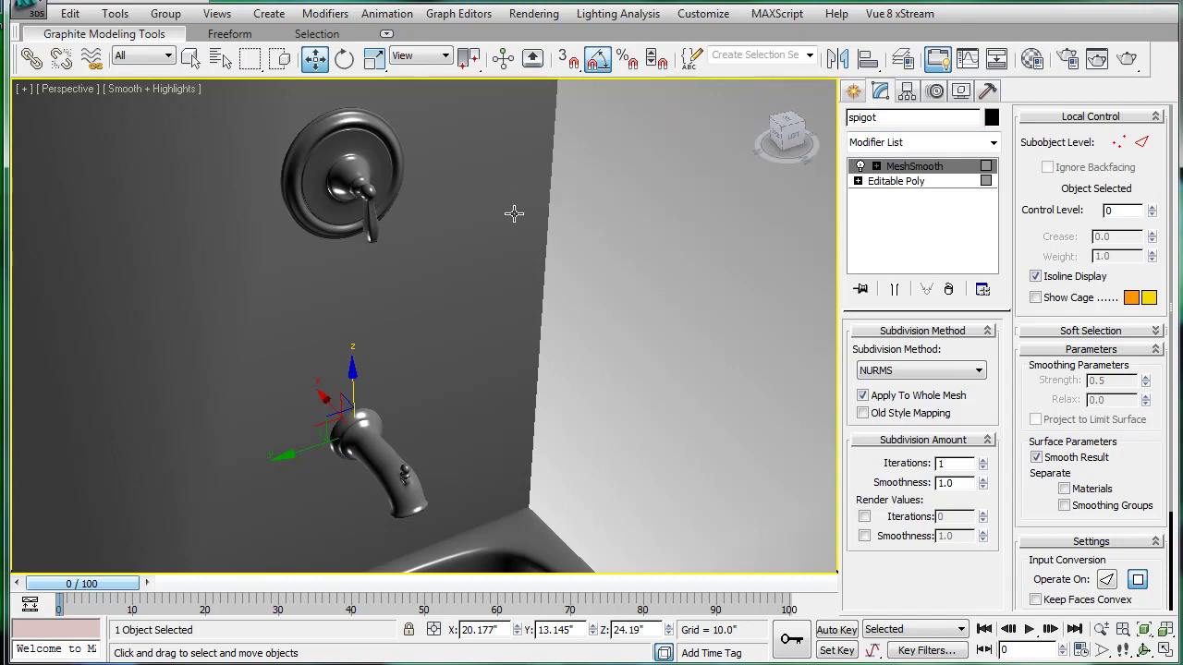
- Create a thin measuring box on the wall, set its length to 1.5", and move it directly beneath the valve plate
left_click(854, 91)
left_click(887, 210)
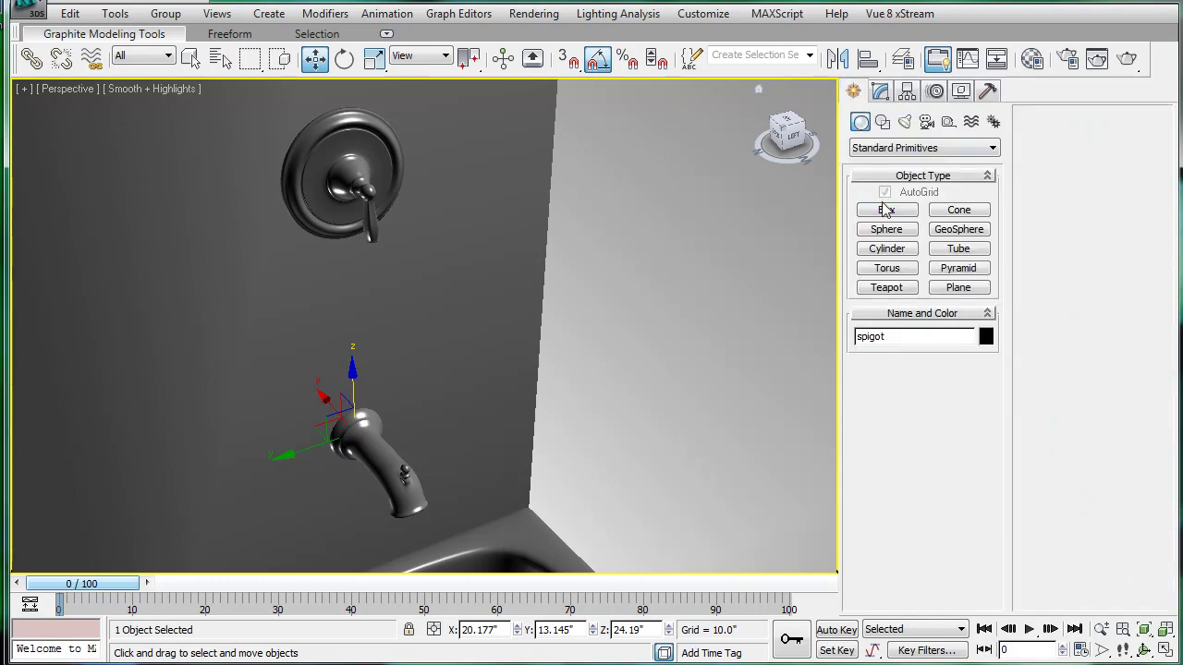
left_click_drag(312, 344, 316, 368)
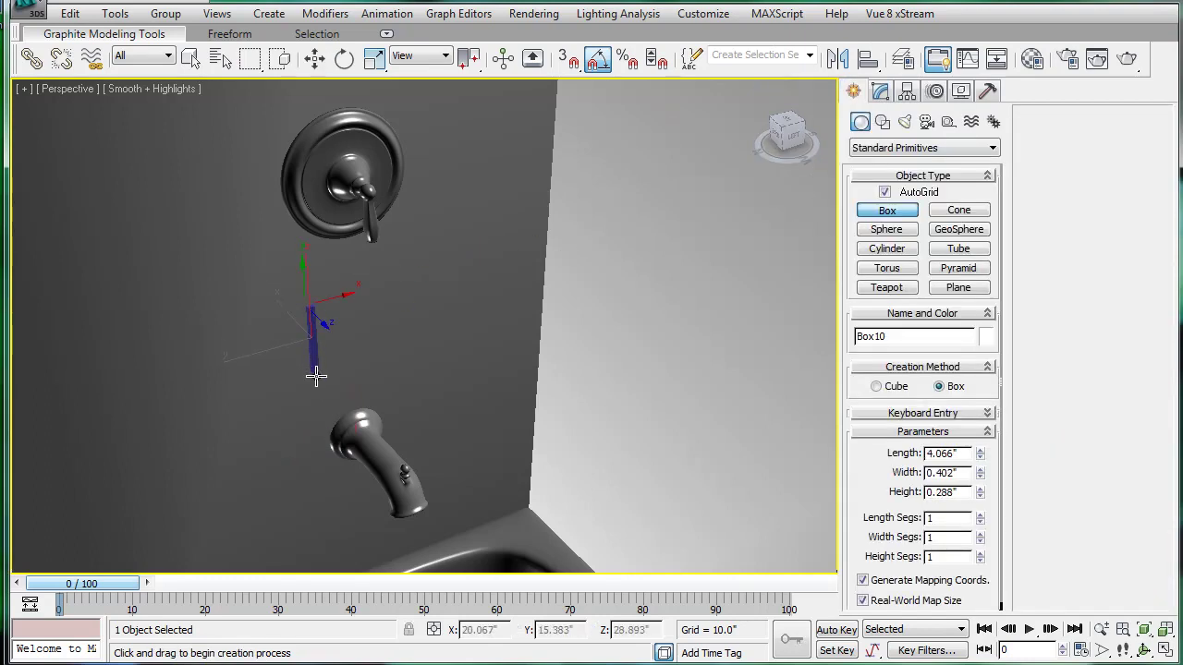
left_click(316, 375)
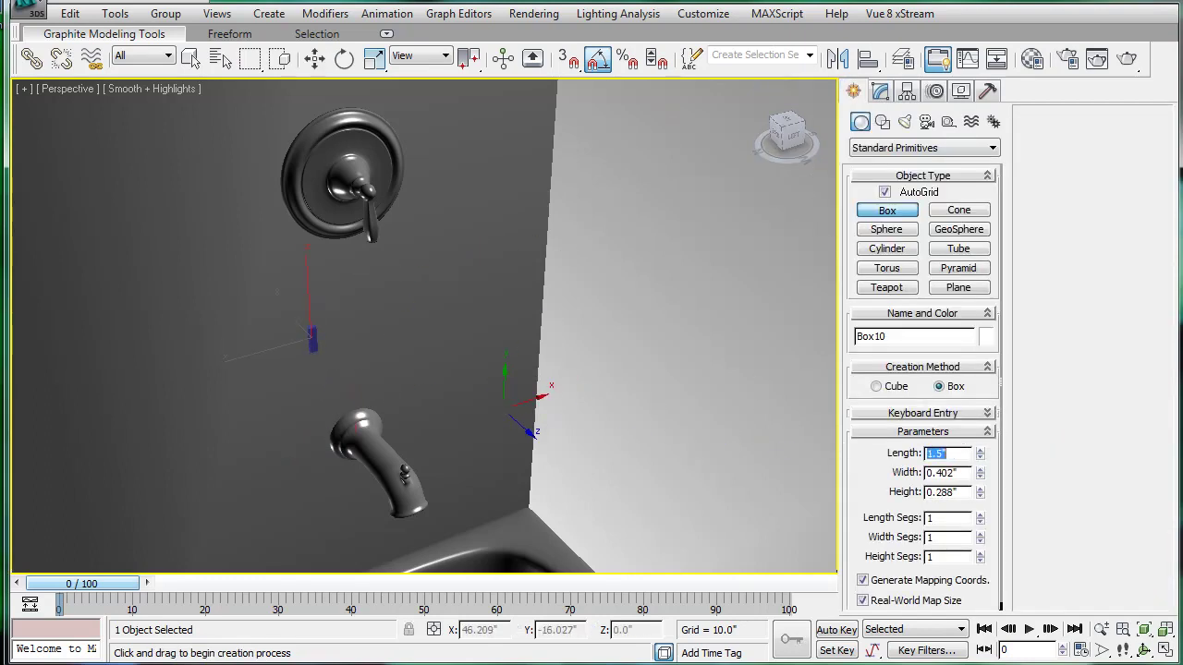
scroll(411, 312, "up", 3)
key("w")
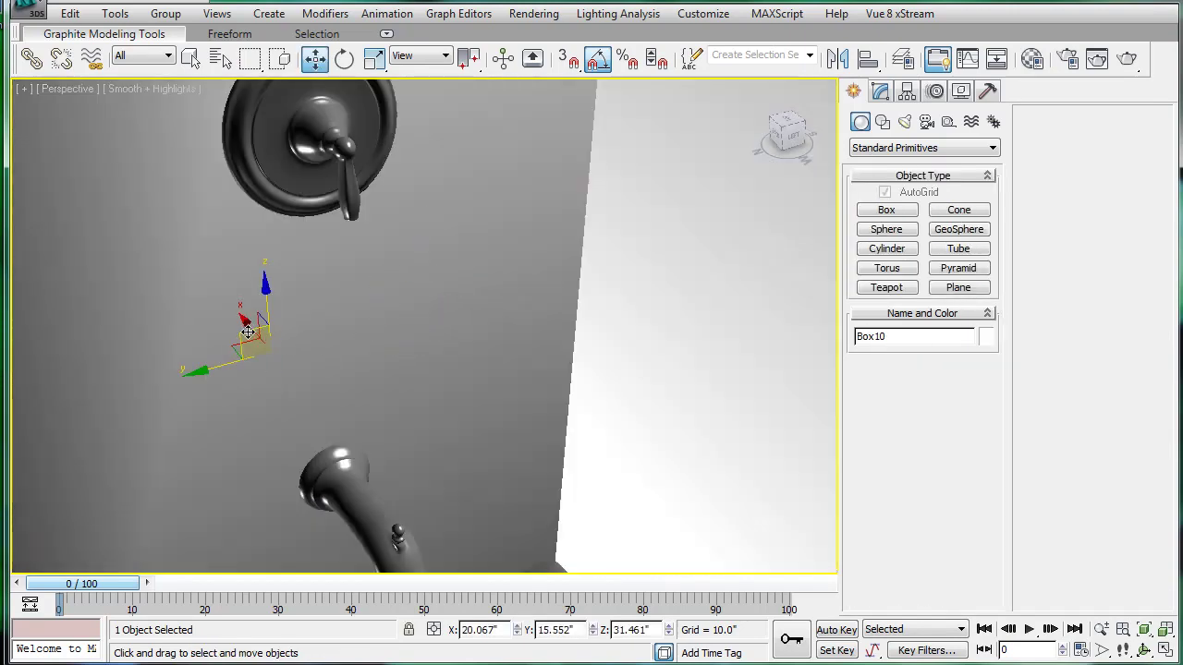
left_click_drag(251, 330, 291, 210)
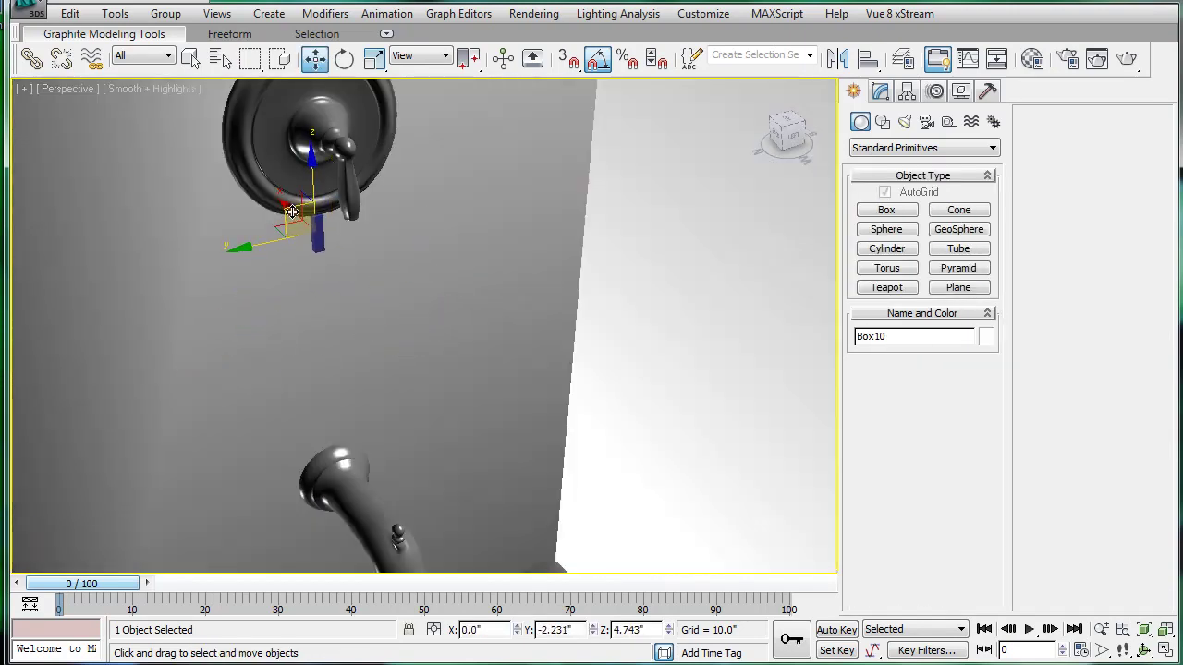
- Raise the spigot until its flange meets the lower end of the measuring box, and delete the box
left_click(354, 475)
left_click_drag(327, 428, 284, 246)
middle_click_drag(345, 281, 341, 257, "alt")
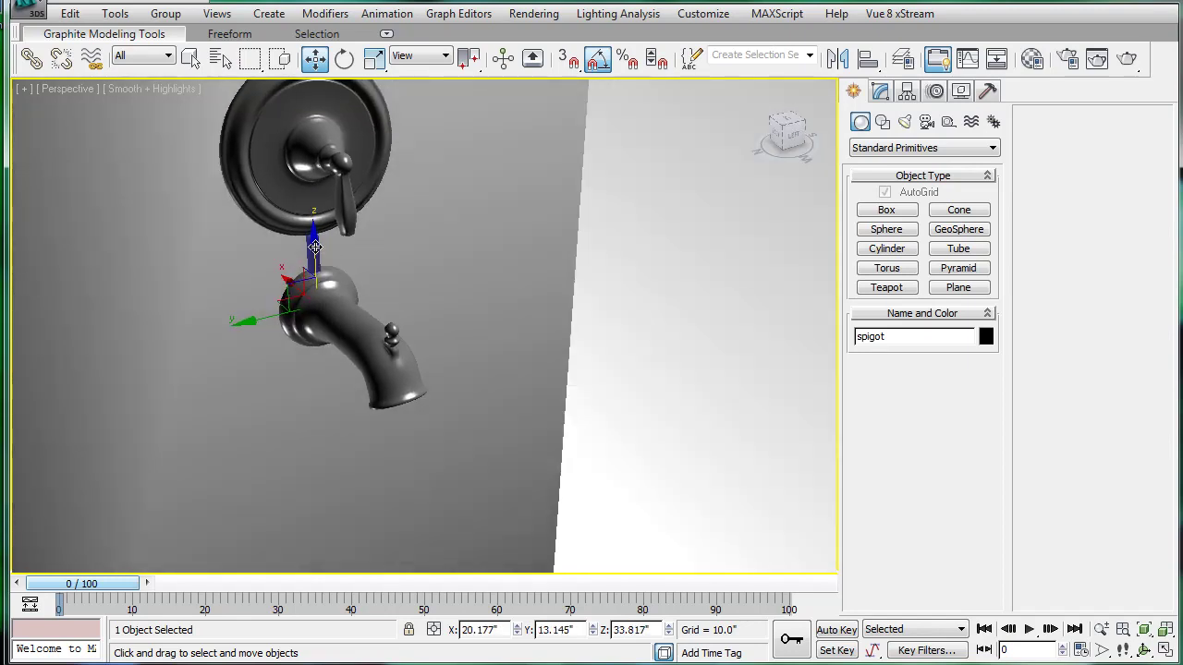
left_click(315, 248)
key("Delete")
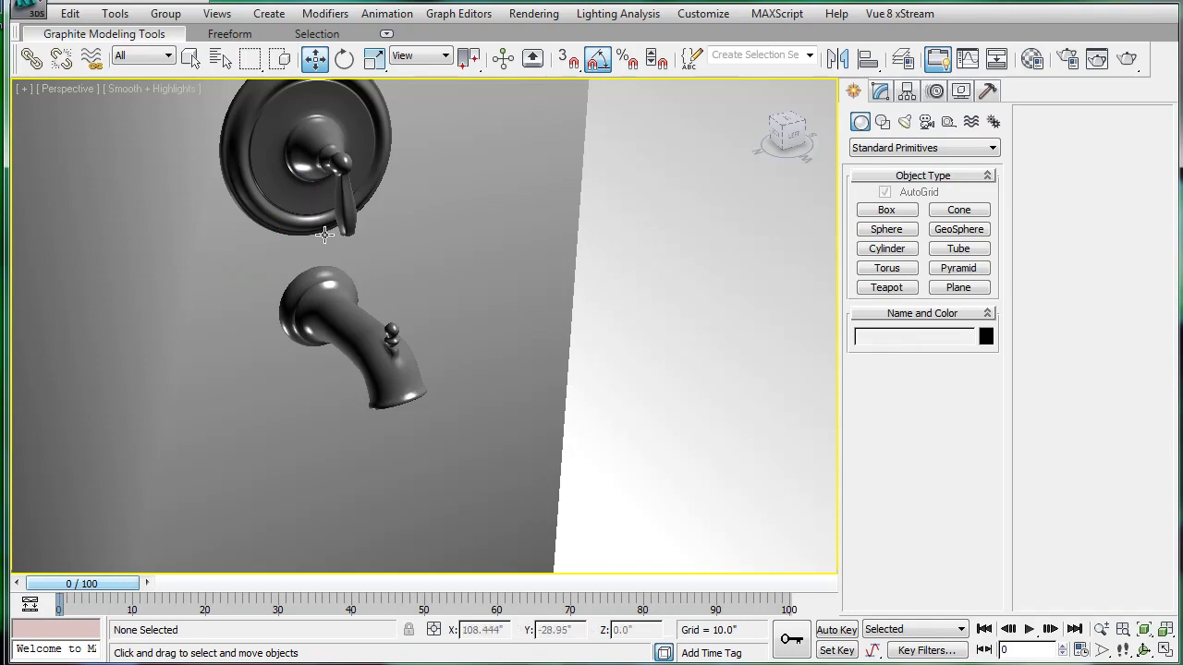
scroll(322, 235, "down", 5)
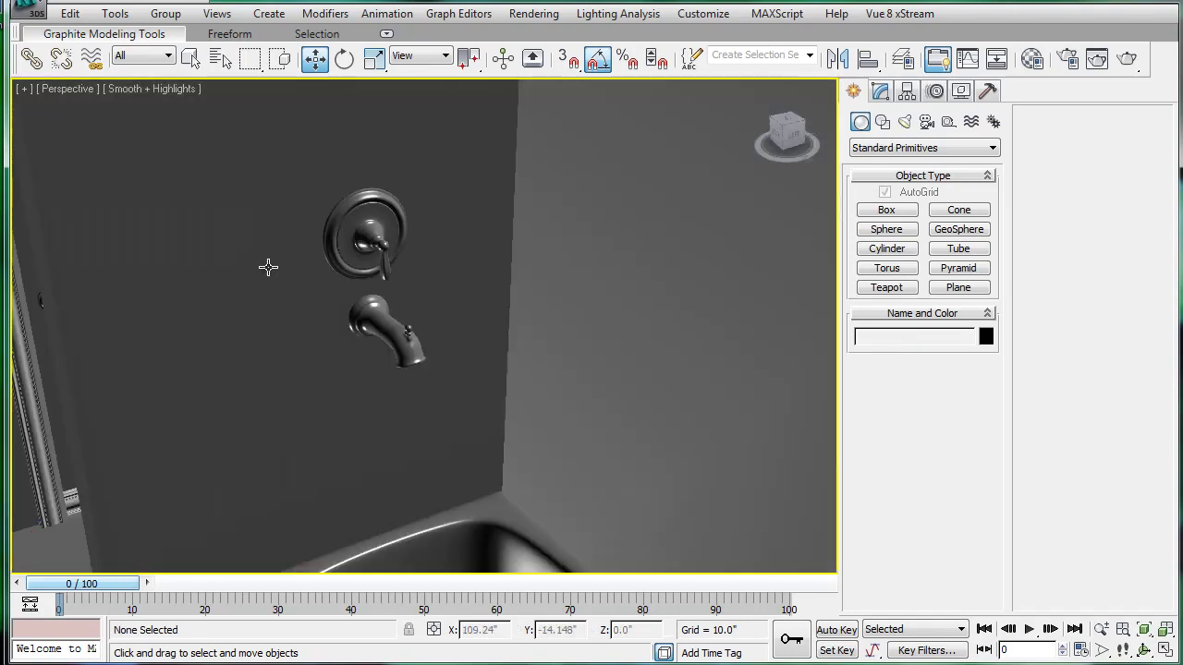
middle_click_drag(375, 309, 398, 291)
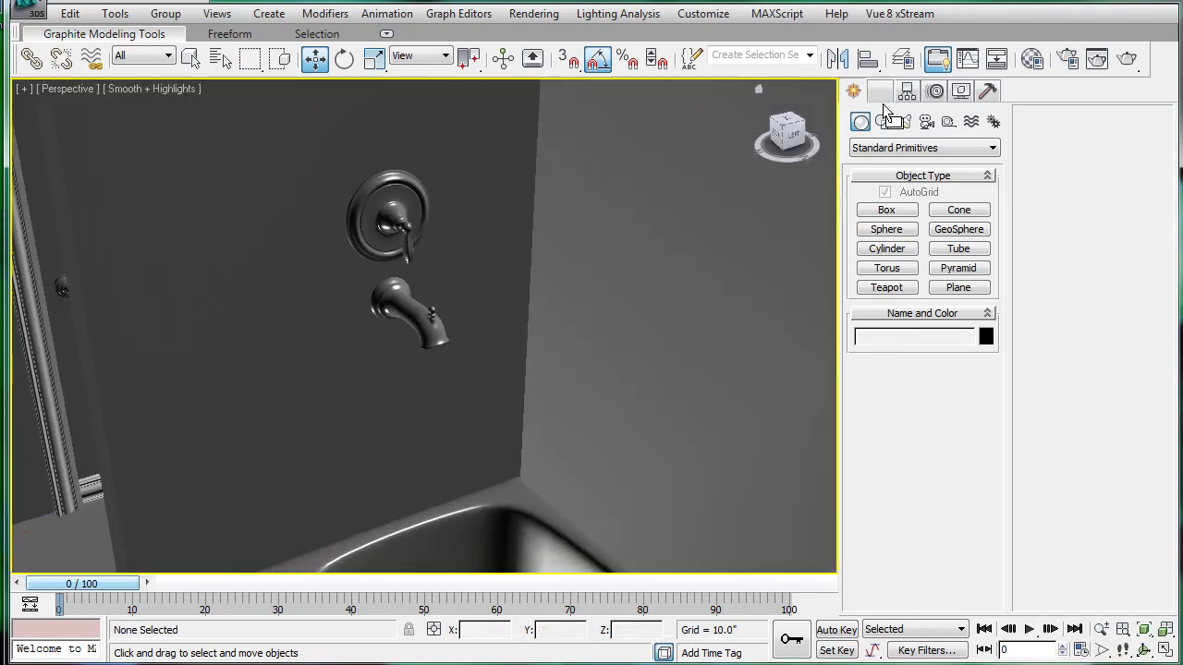
- Create a 17" long measuring box on the wall beside the spigot and position it between the tub and the fixtures
left_click(883, 212)
left_click_drag(317, 319, 329, 476)
left_click(325, 474)
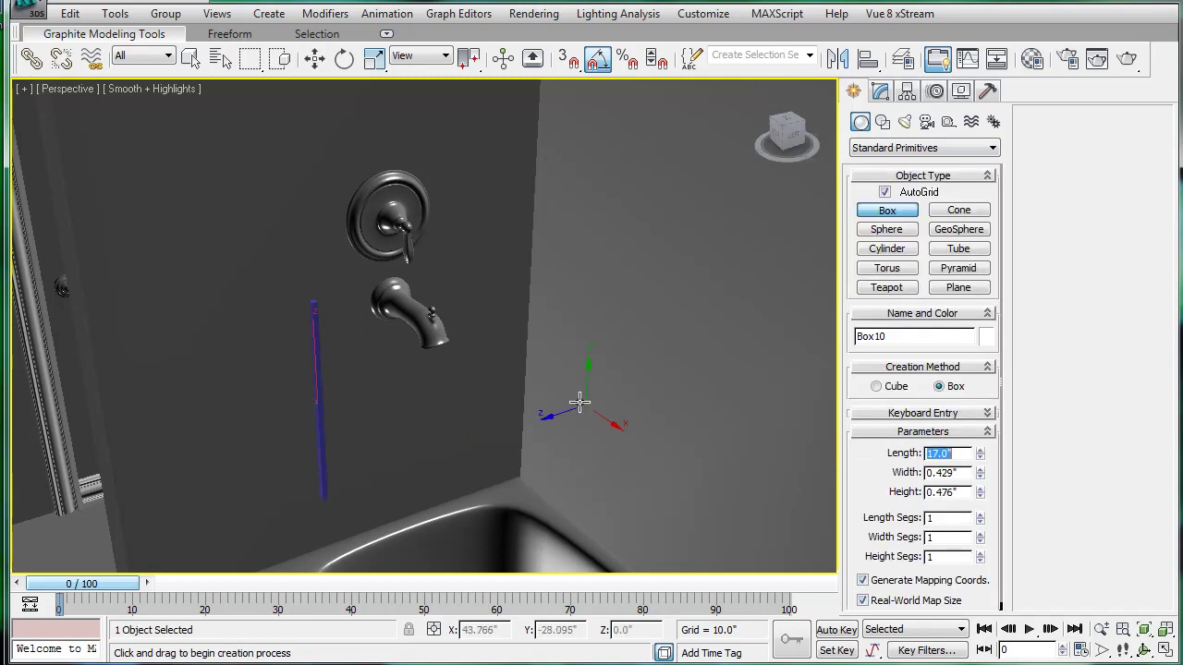
middle_click_drag(576, 399, 562, 320)
key("w")
left_click_drag(323, 292, 333, 348)
key("F4")
middle_click_drag(333, 348, 426, 380)
middle_click_drag(390, 290, 378, 343)
left_click_drag(267, 380, 336, 352)
- Select the spigot and valve handle, lower them together to the measuring box's height, and remove the box
scroll(372, 285, "up", 2)
left_click(383, 258)
middle_click_drag(390, 228, 385, 266)
left_click(354, 169, "ctrl")
left_click_drag(368, 177, 375, 415)
left_click(360, 521)
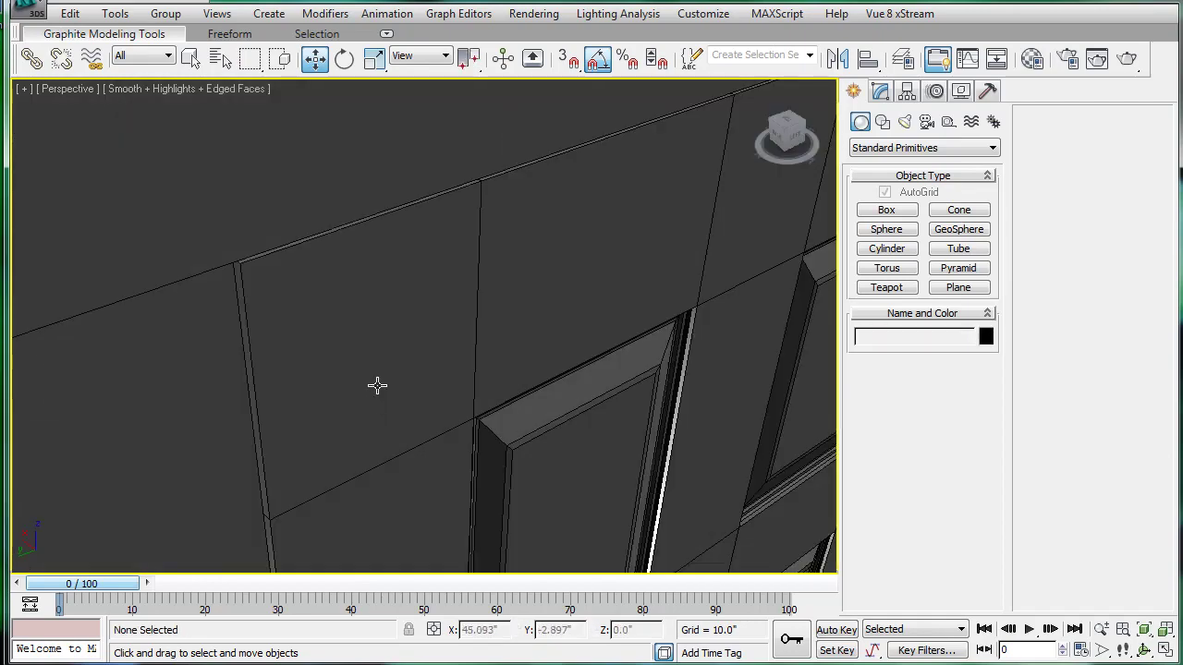
- Save the scene and check the placement of the spigot and valve above the tub
key("ctrl+s")
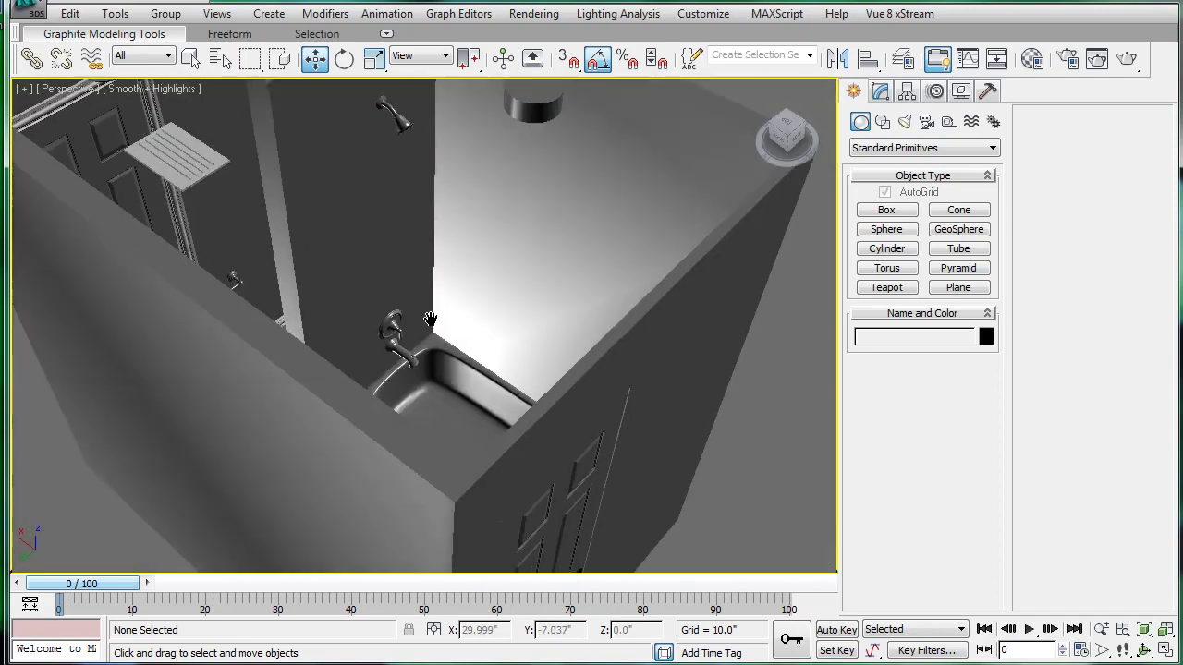
scroll(431, 319, "down", 5)
mouse_move(431, 319)
middle_mouse_down("alt")
mouse_move(401, 343)
mouse_move(469, 343)
mouse_move(380, 322)
mouse_move(471, 327)
mouse_move(424, 320)
middle_mouse_up("alt")
scroll(425, 310, "up", 6)
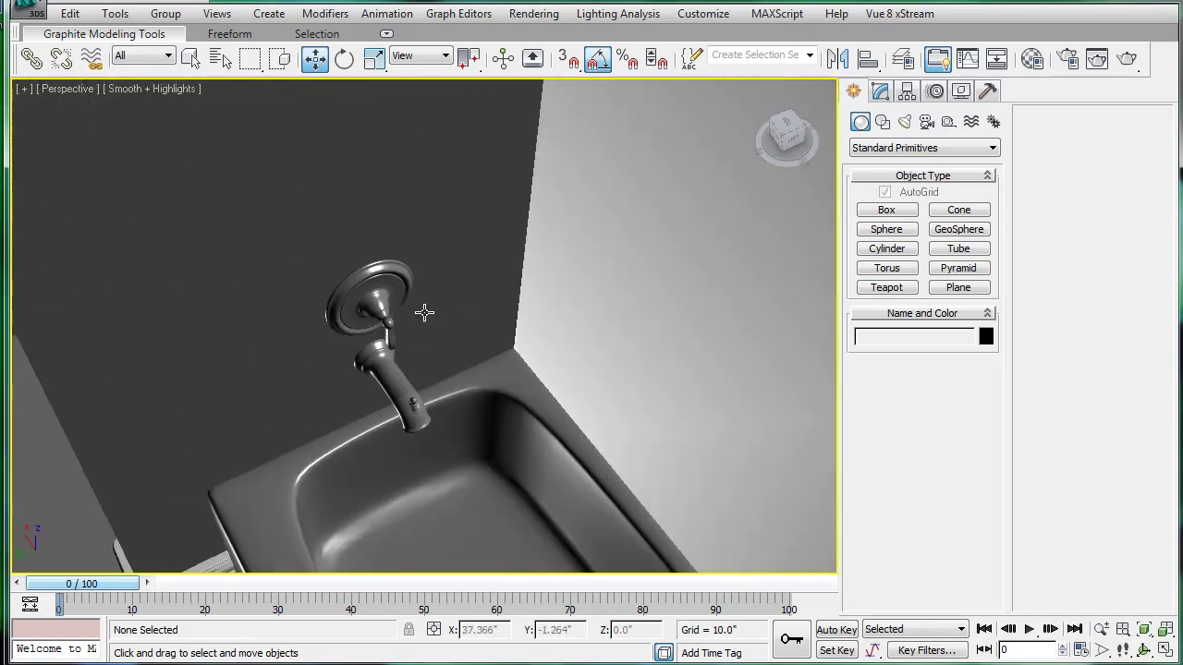
scroll(425, 311, "up", 2)
scroll(431, 306, "down", 4)
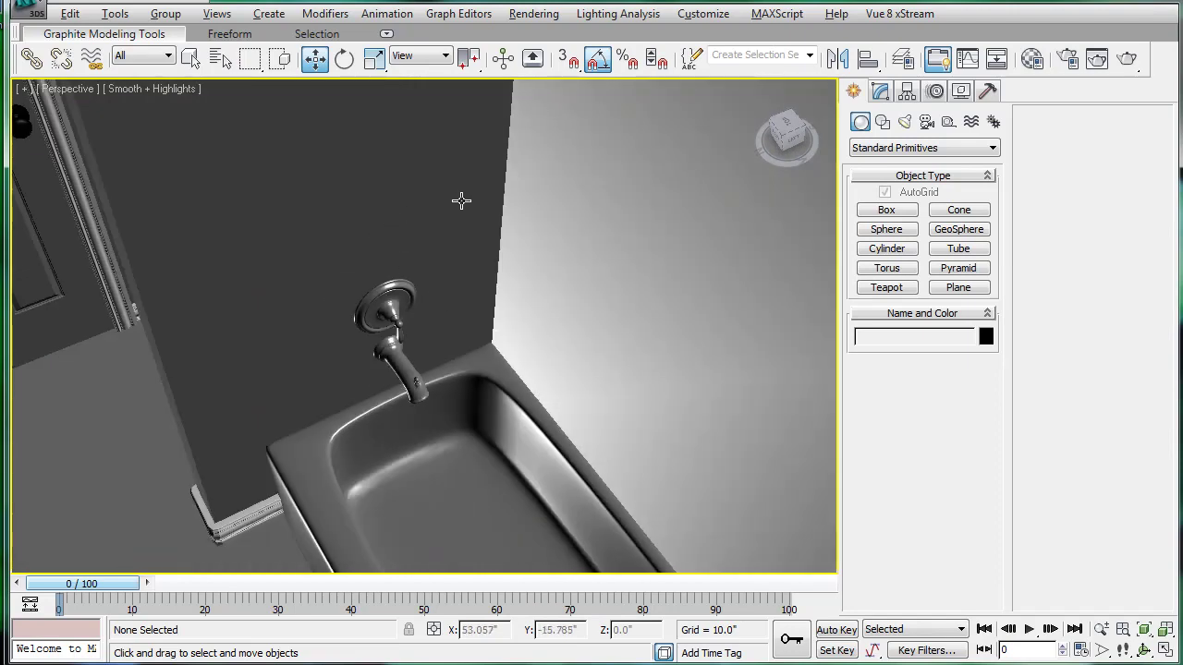
key("alt+w")
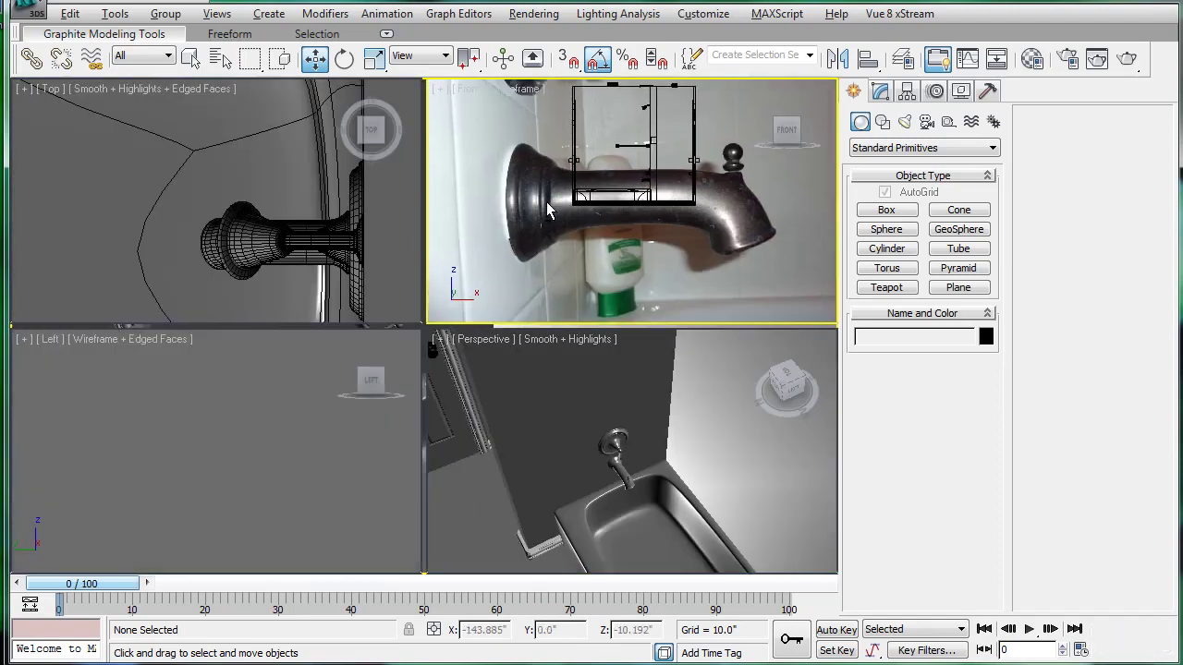
key("alt+w")
key("alt+b")
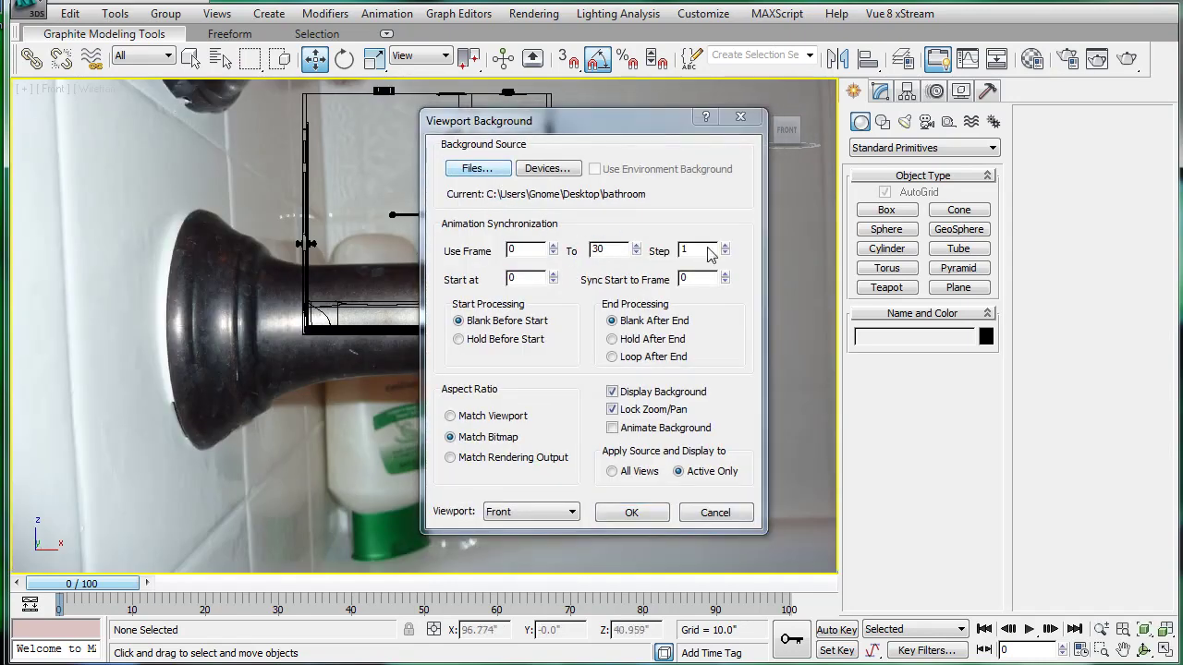
left_click(502, 176)
left_click(935, 205)
left_click_drag(933, 197, 886, 320)
key("Return")
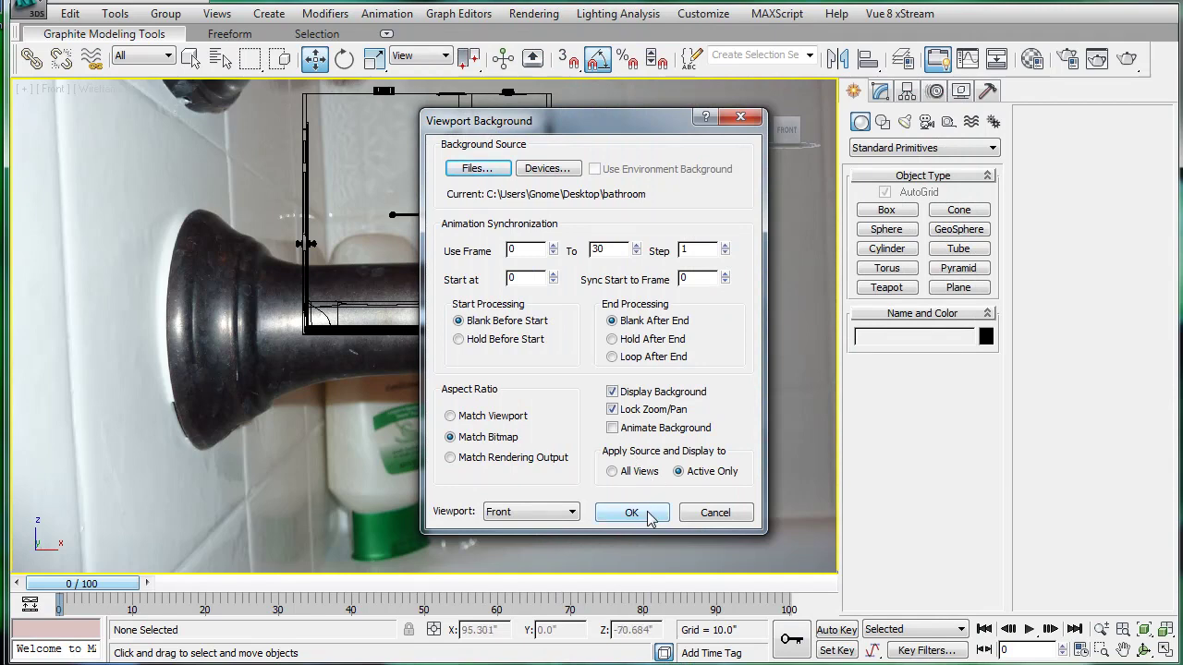
left_click(700, 512)
scroll(502, 318, "up", 2)
key("alt+w")
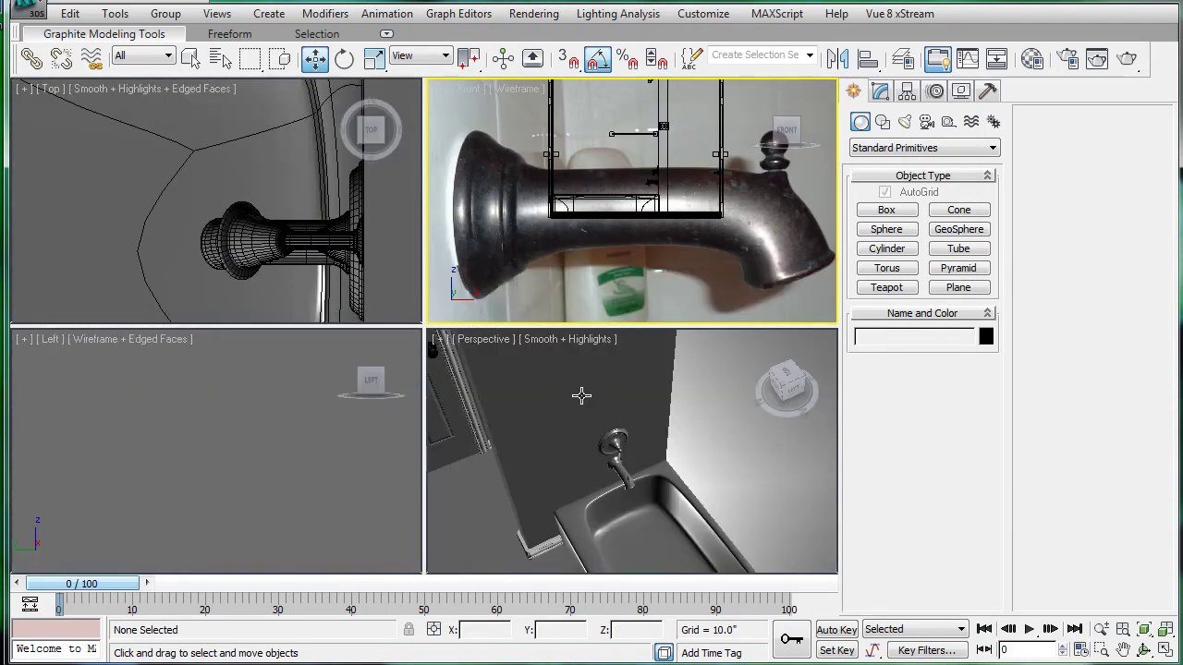
- Draw a cylinder on the wall beside the spigot, about 1.818" in radius and 0.866" high, using AutoGrid
left_click(586, 400)
left_click(888, 249)
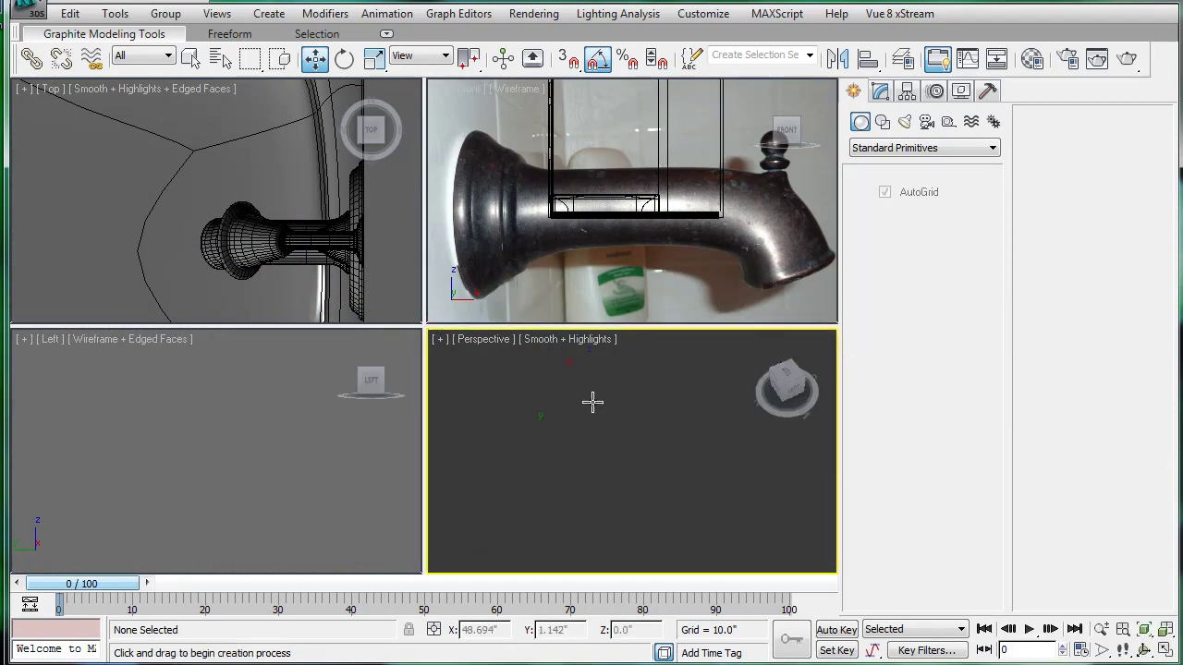
scroll(609, 389, "up", 3)
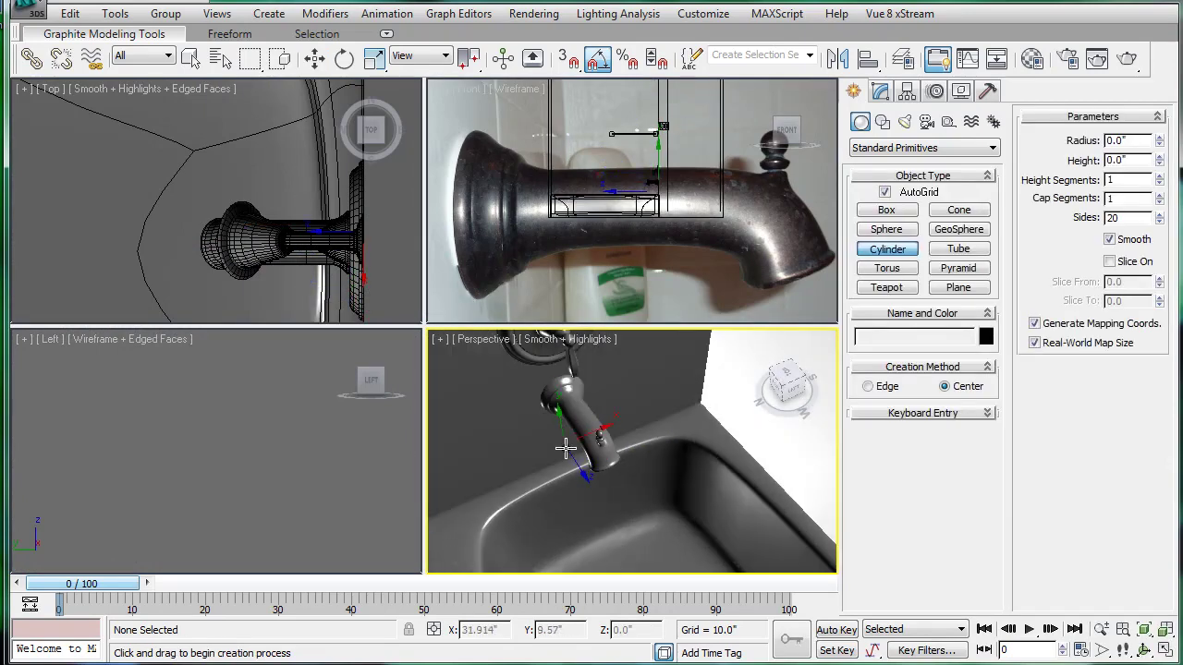
left_click_drag(491, 441, 502, 457)
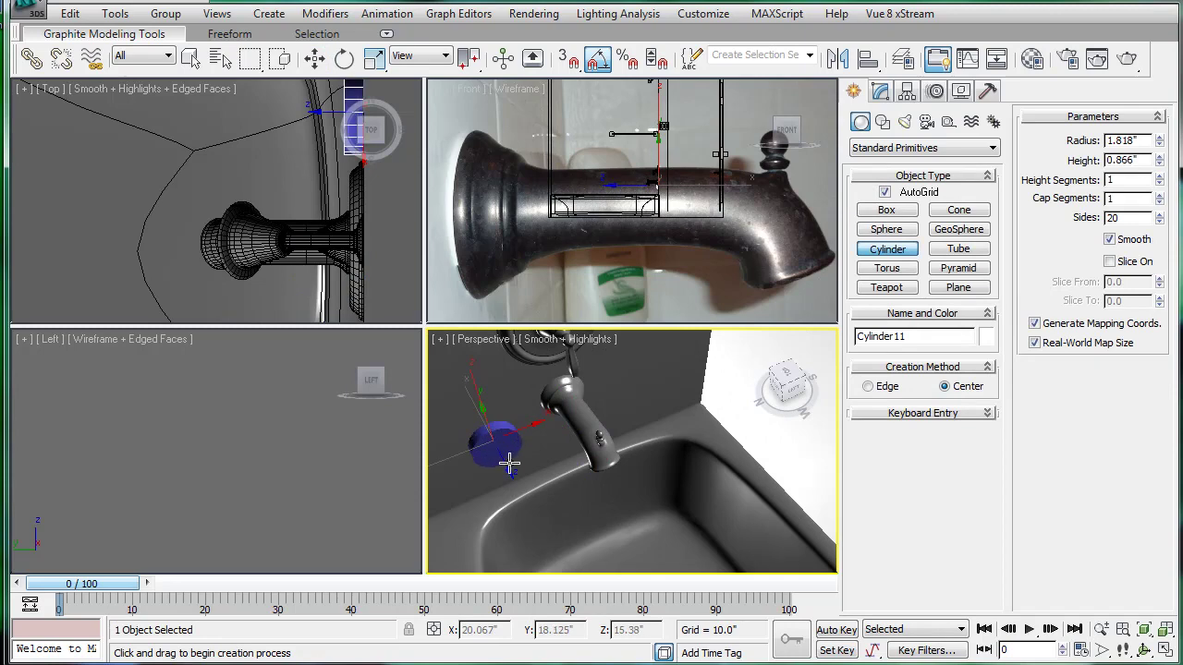
left_click(509, 465)
- Set the new cylinder's height to 1" and its radius to 1.5"
double_click(1143, 159)
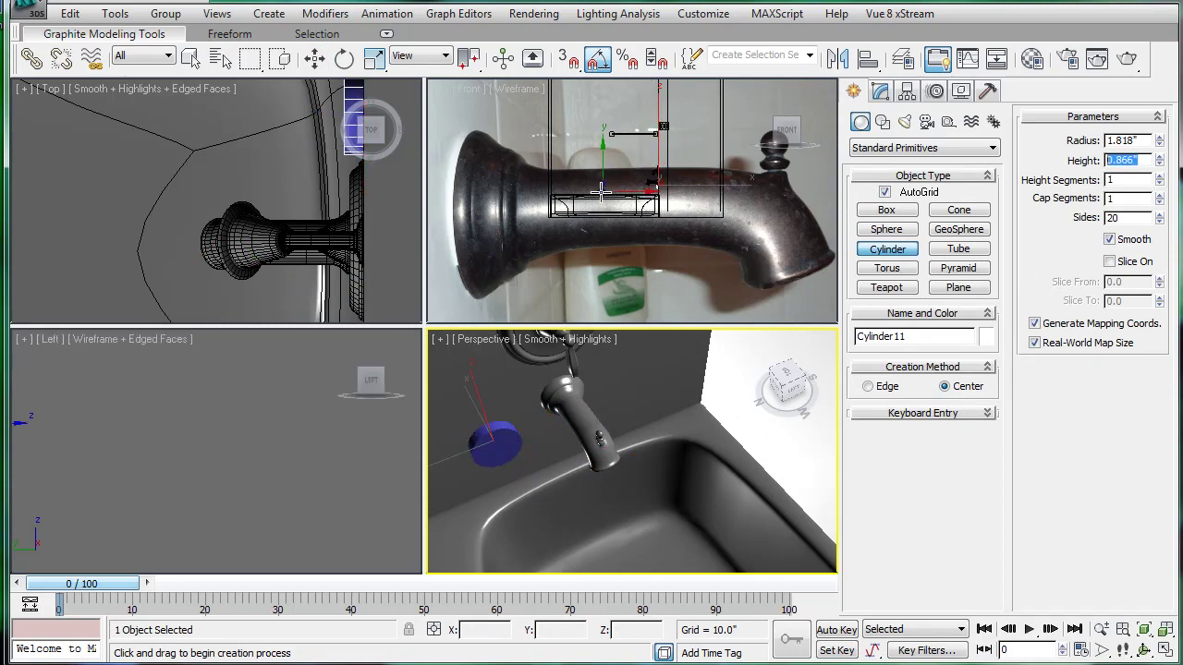
type("1")
key("Return")
double_click(1144, 141)
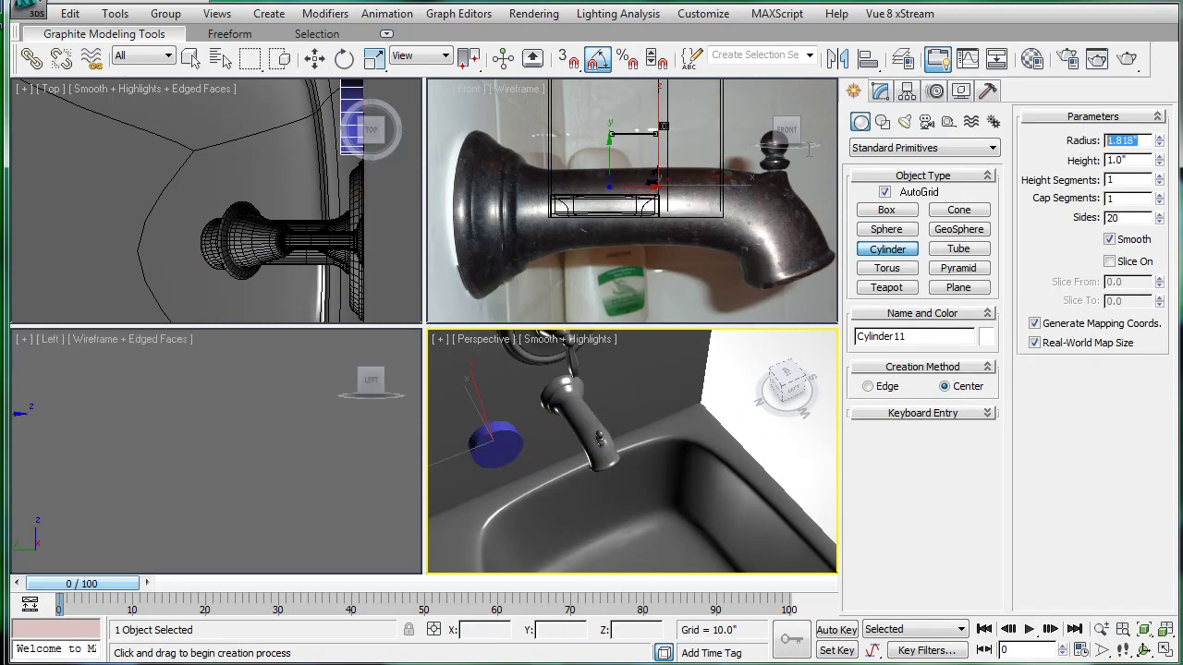
type("1.5")
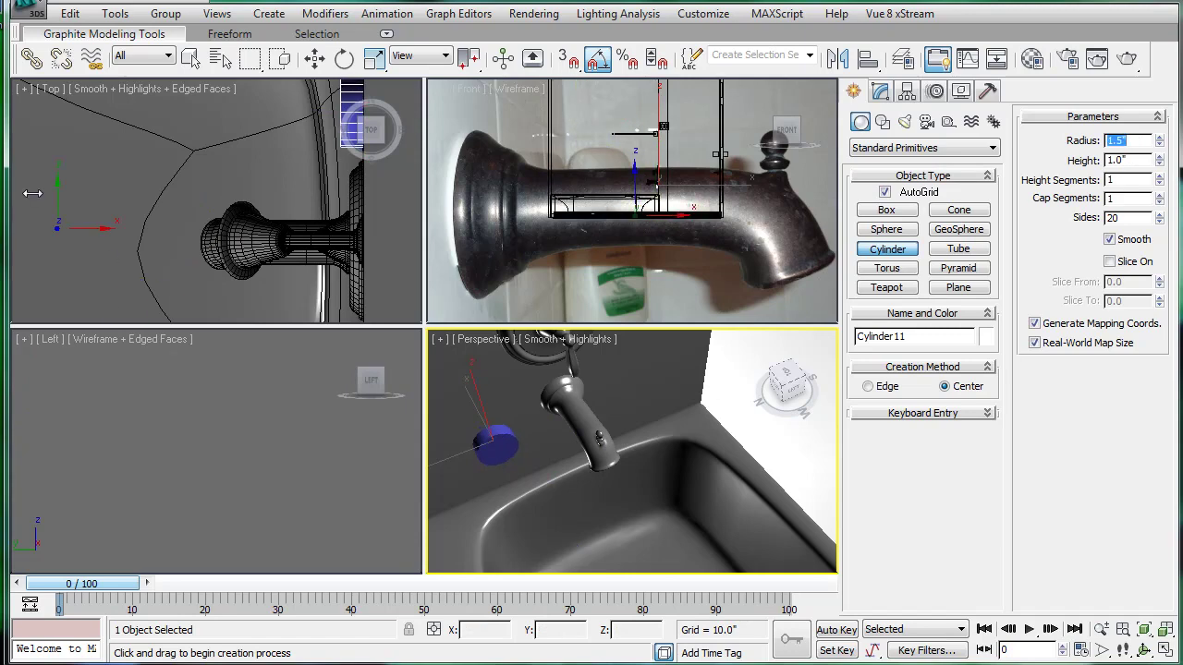
key("Return")
- Convert the cylinder to an Editable Poly and select the rim edges of its outer cap
key("z")
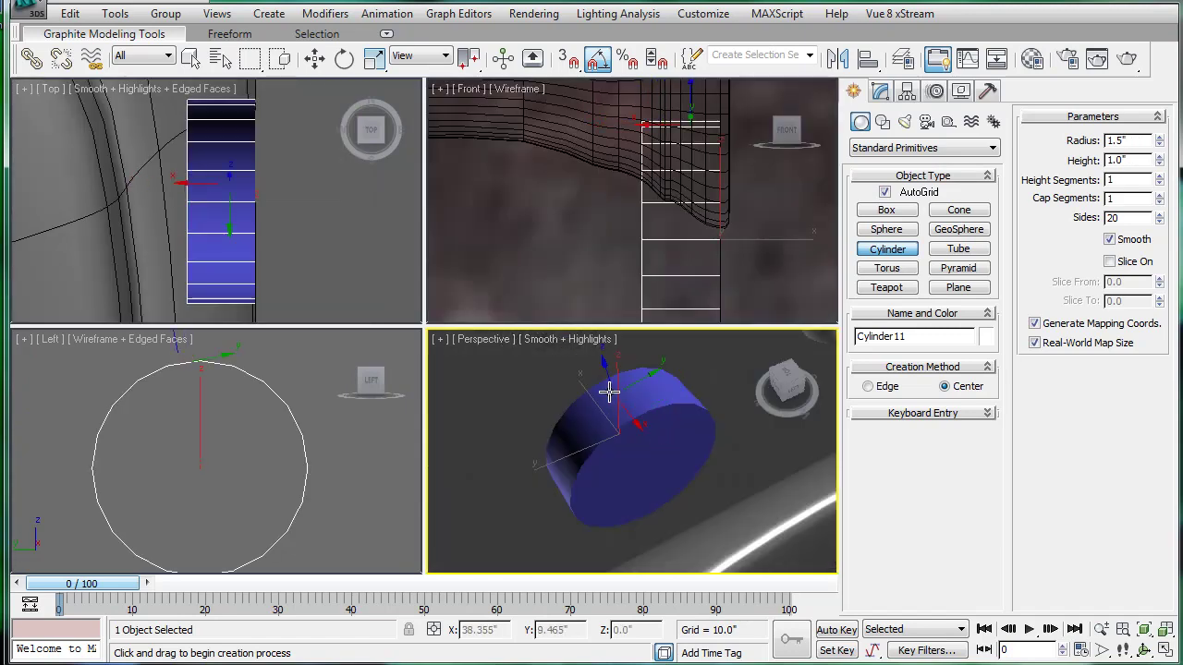
key("alt+w")
middle_click_drag(514, 331, 525, 349)
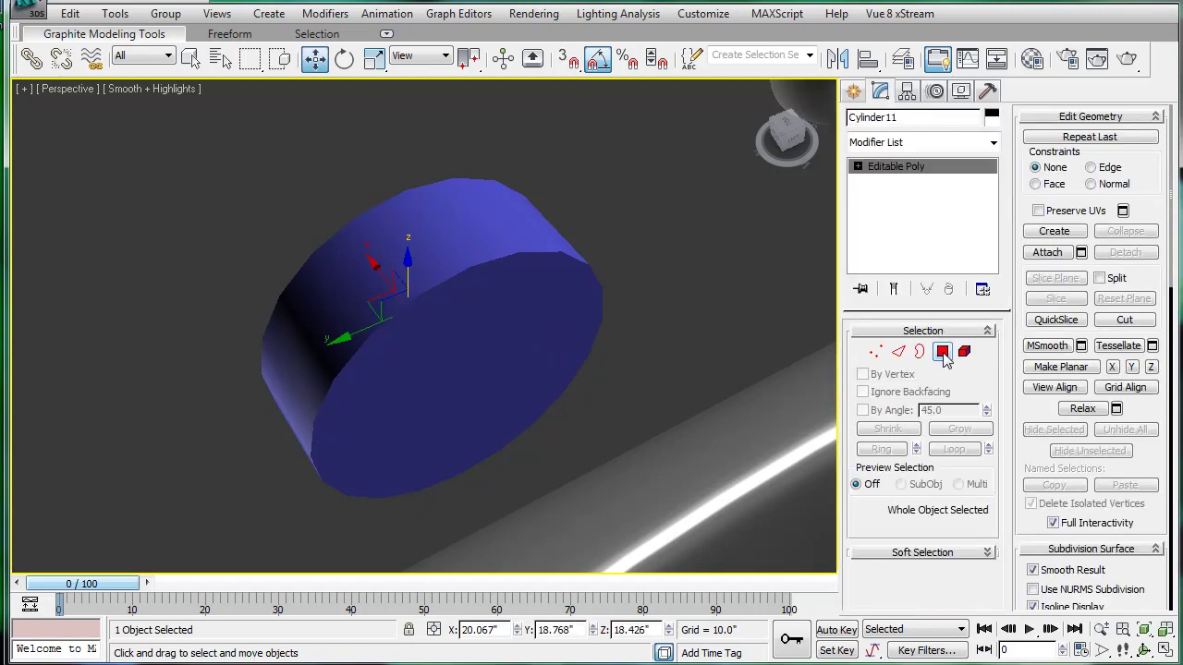
left_click(943, 352)
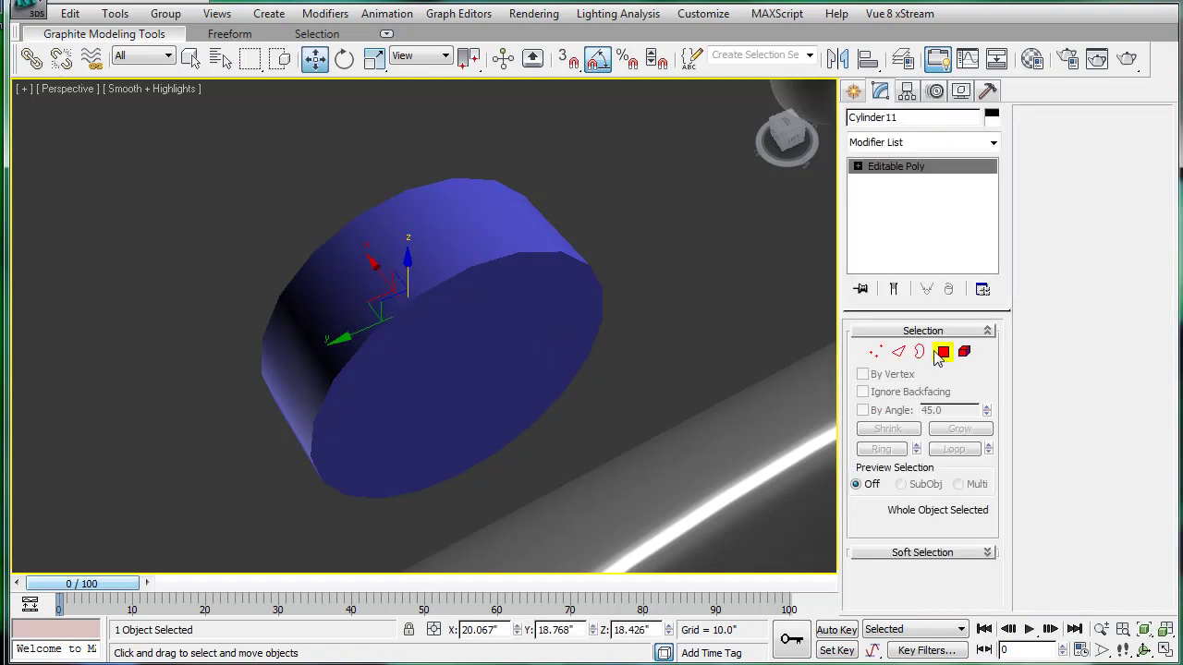
left_click(533, 250)
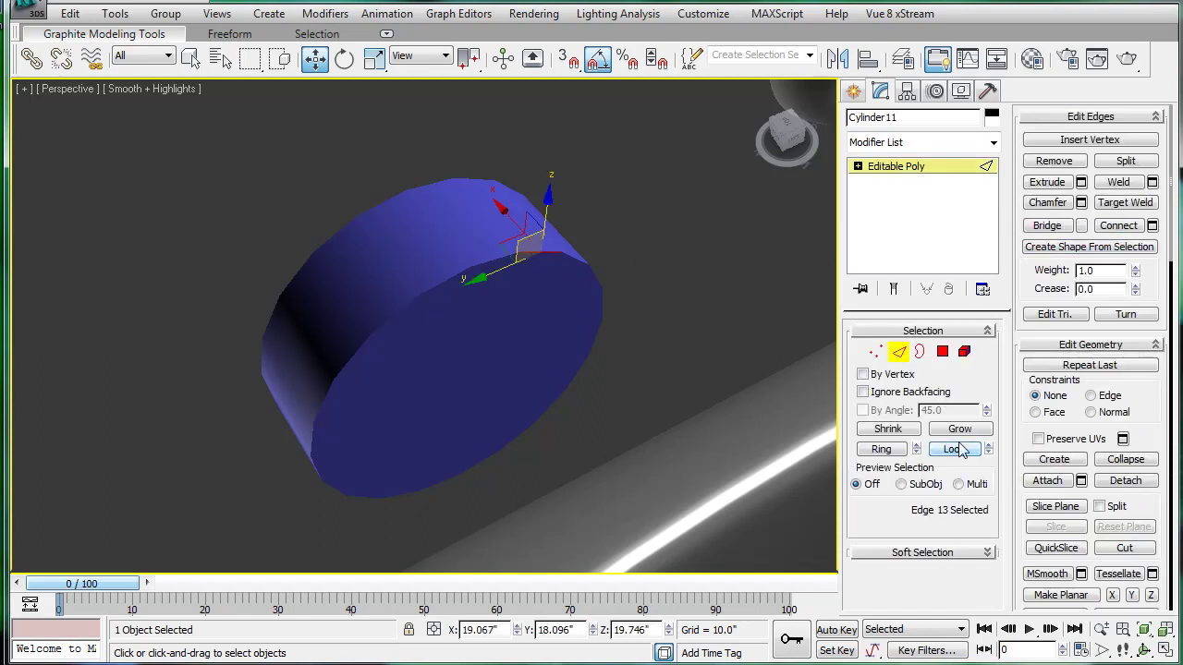
left_click(943, 352)
left_click(541, 328)
left_click(899, 354, "ctrl")
- Chamfer the outer cap's rim edges by 0.11" with 3 segments
left_click(1082, 203)
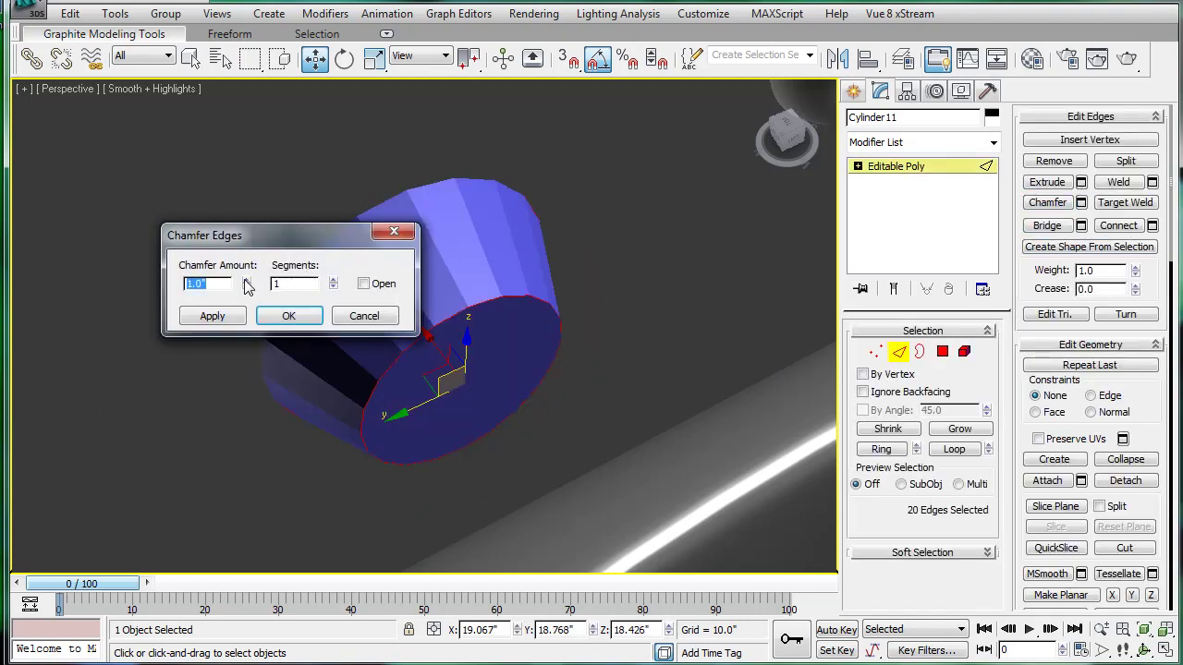
left_click_drag(247, 283, 250, 360)
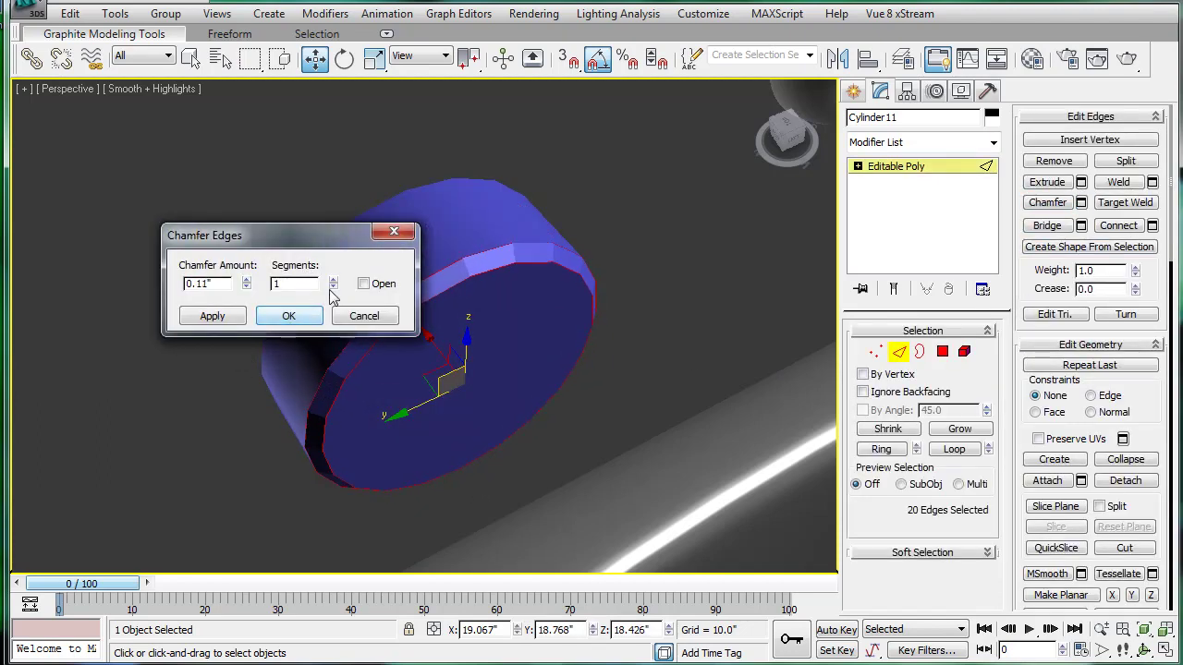
left_click(318, 315)
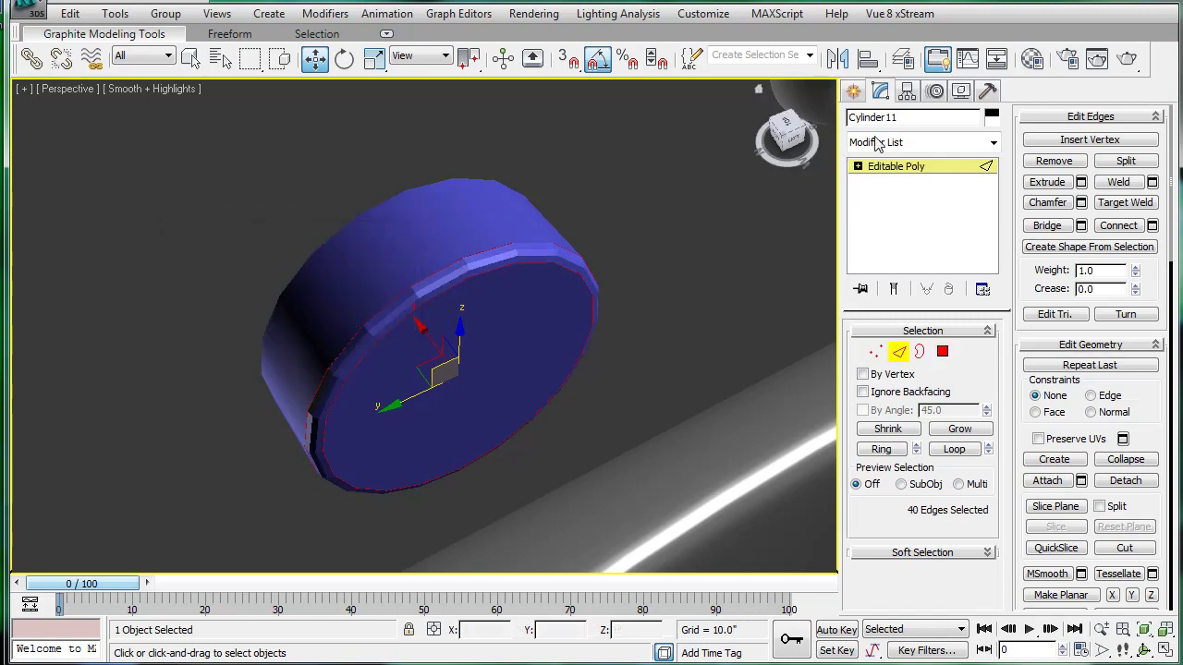
- Add a MeshSmooth modifier to the chamfered cylinder
left_click(914, 170)
left_click(993, 145)
left_click_drag(993, 192, 990, 363)
left_click(892, 309)
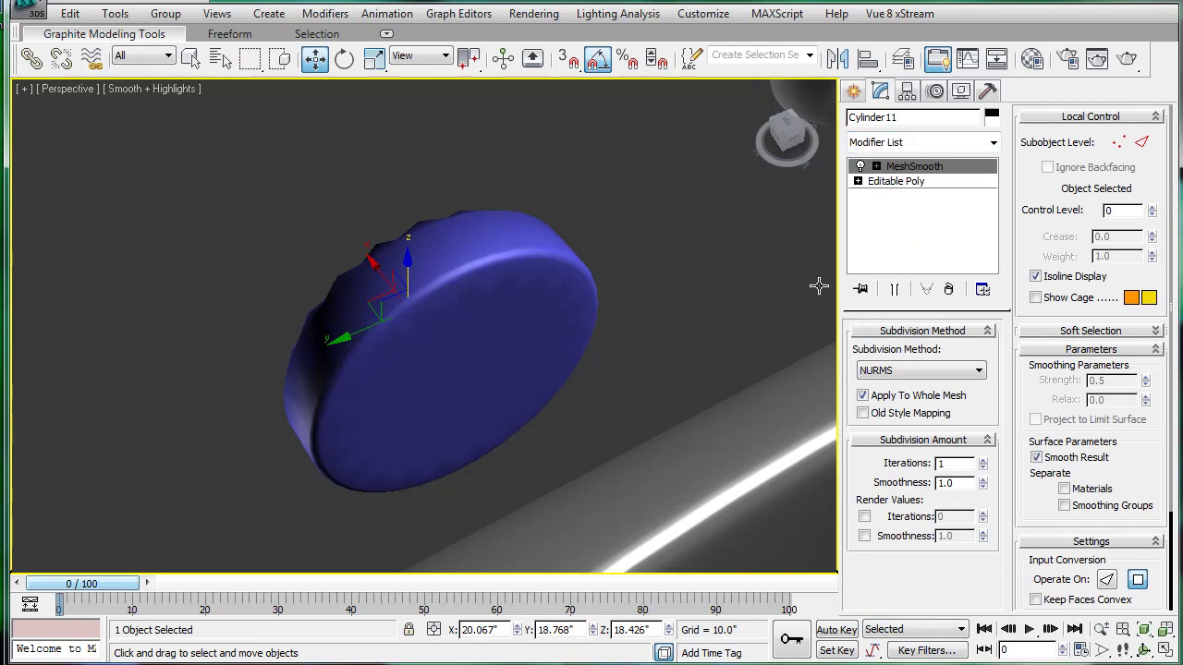
- Return to the Editable Poly level of the cylinder and select its wall-side cap polygon
left_click(895, 181)
left_click(861, 166)
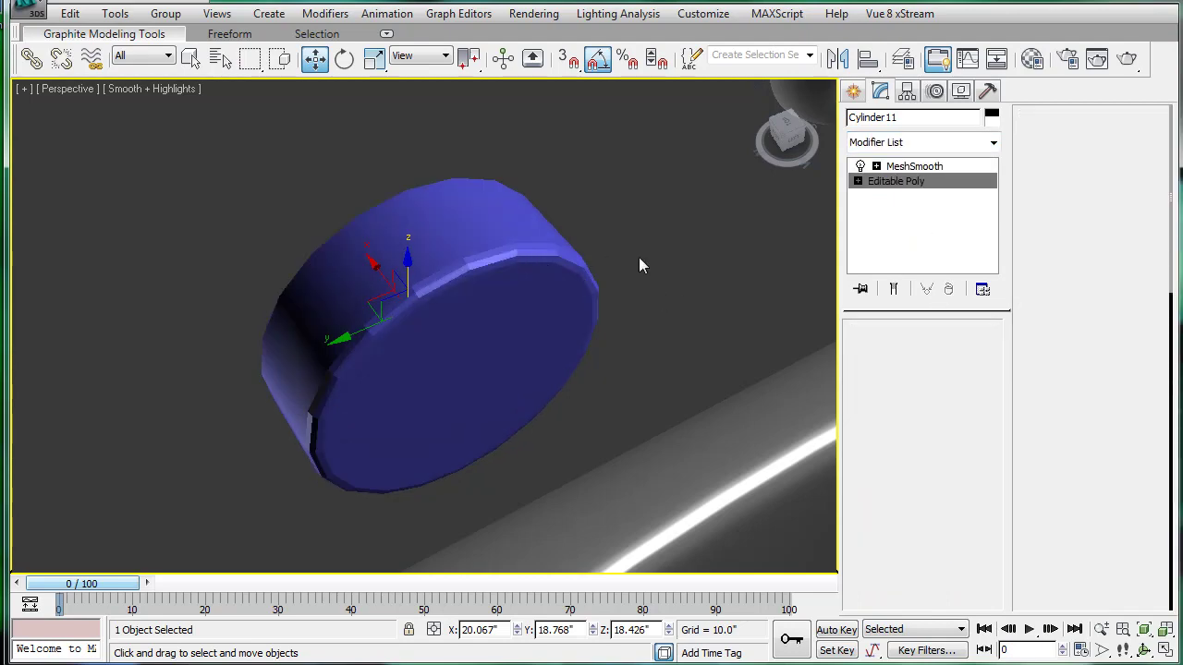
key("4")
middle_click_drag(639, 258, 736, 264, "alt")
left_click(391, 342)
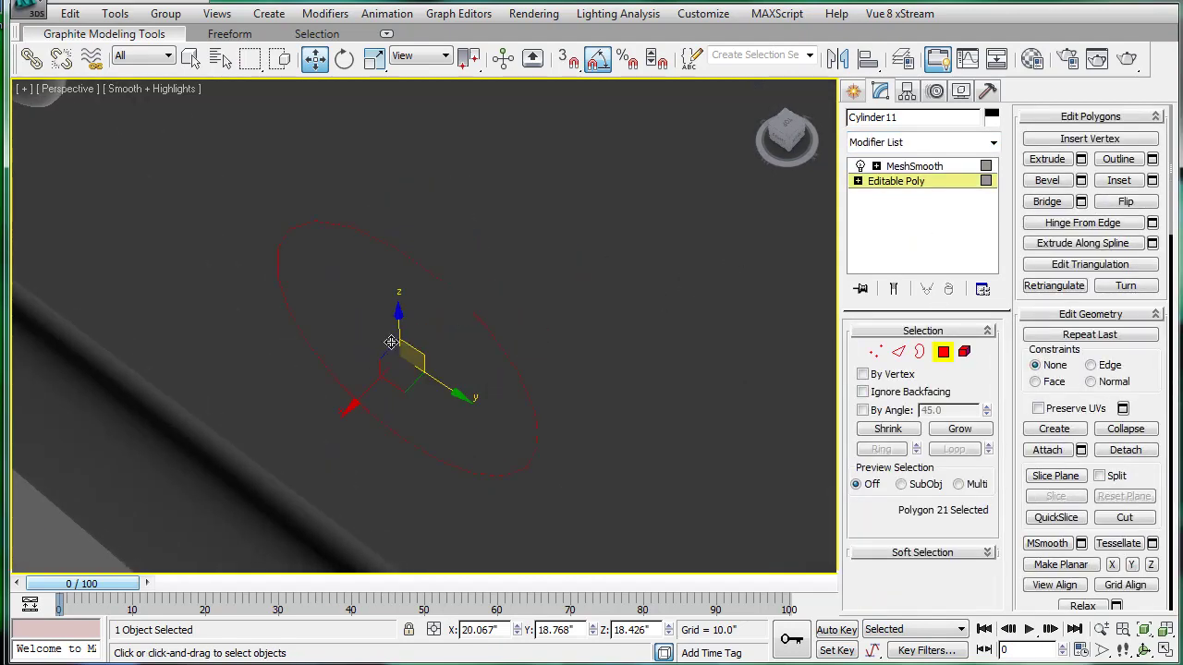
- Try to inset the cylinder's wall-side cap polygon
left_click(1116, 181)
left_click(388, 355)
middle_click_drag(596, 274, 423, 231, "alt")
scroll(424, 231, "down", 3)
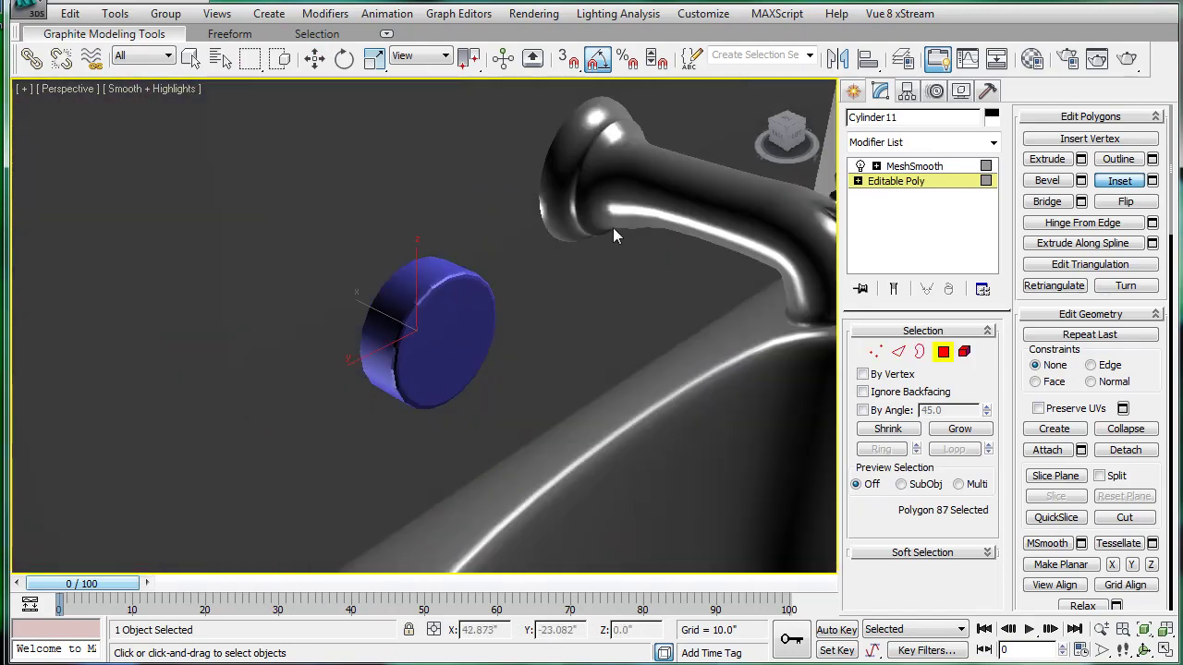
scroll(613, 228, "up", 3)
key("ctrl+z")
- Convert the wall-side cap's polygon selection to its surrounding edges and show the model in wireframe
left_click(904, 354)
key("w")
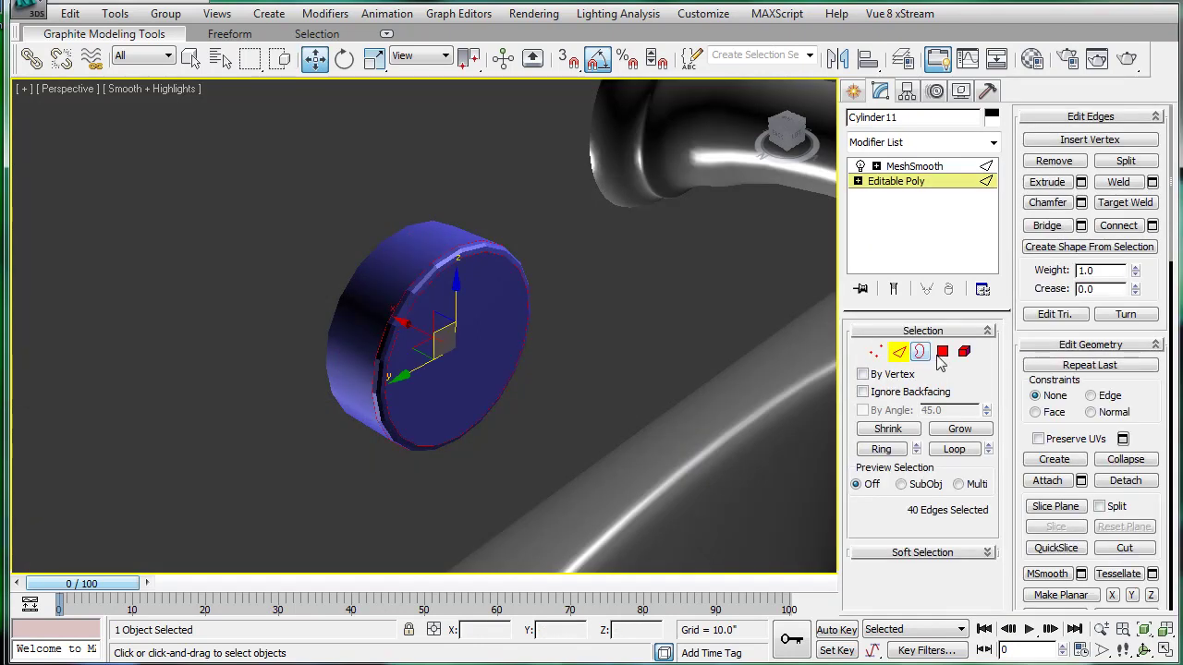
left_click(943, 357)
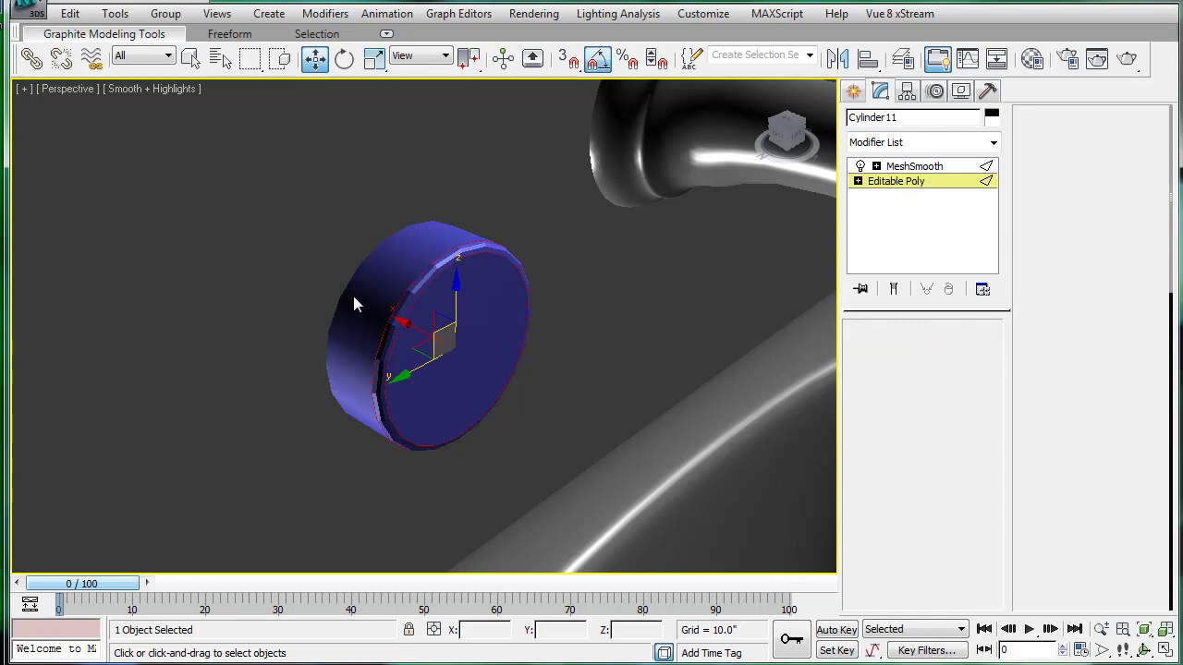
key("F3")
middle_click_drag(348, 294, 402, 296, "alt")
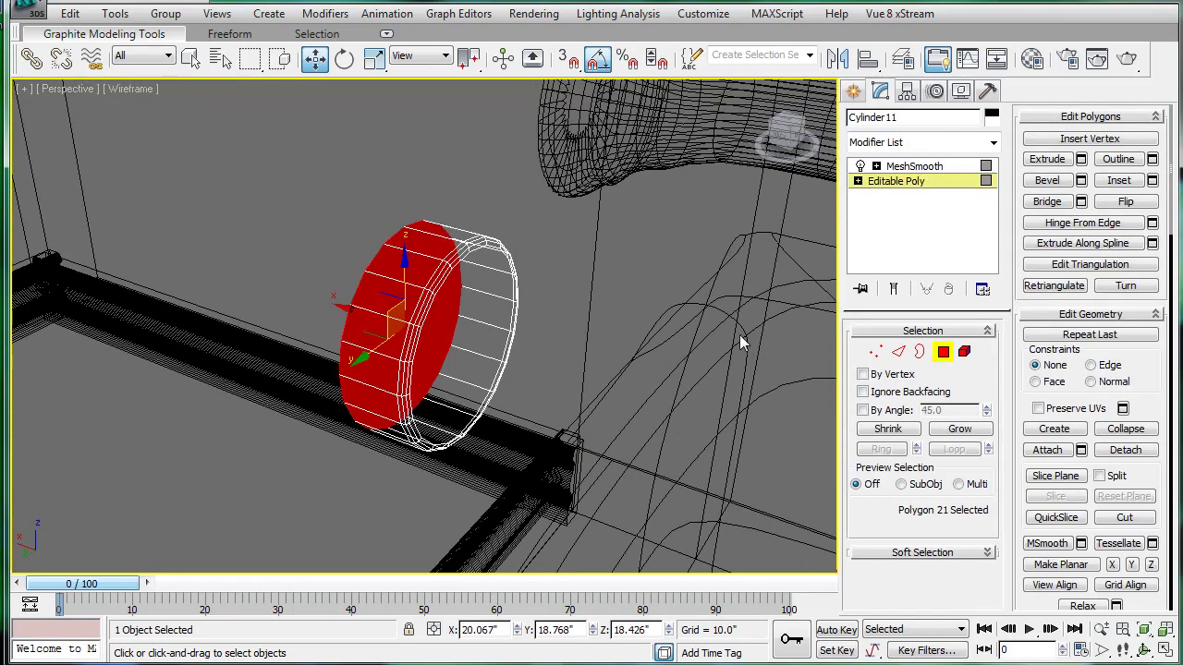
left_click(899, 352, "ctrl")
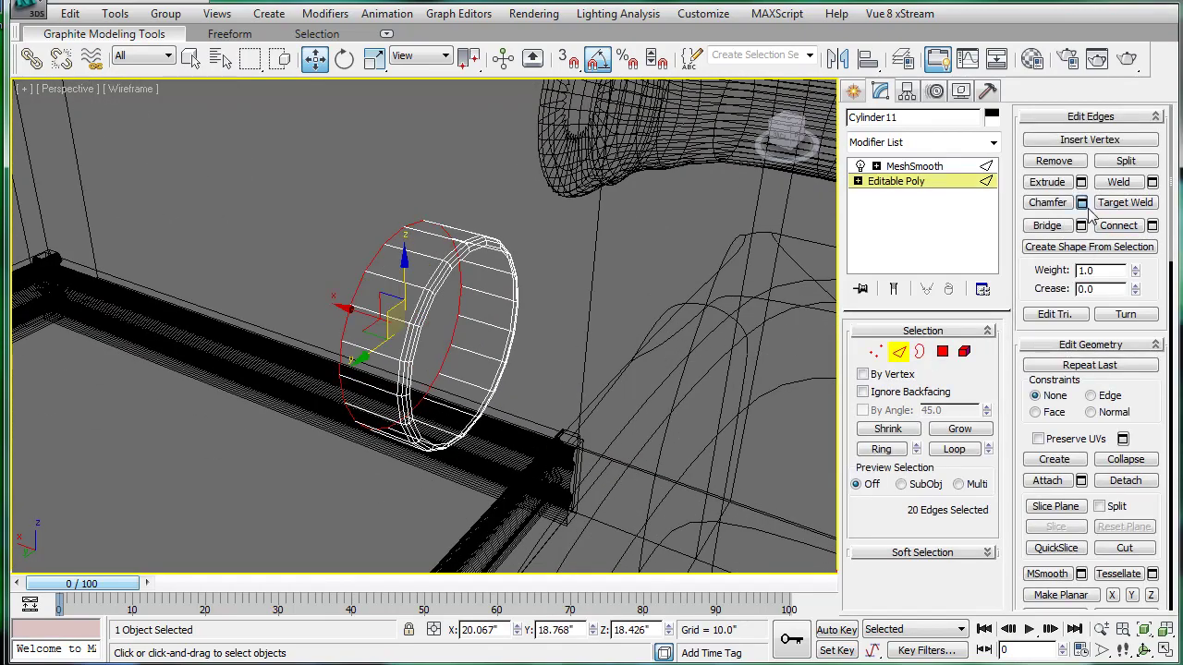
- Chamfer the wall-side cap's edges by a very small amount with 3 segments and check the shaded MeshSmooth result
left_click(1081, 203)
left_click_drag(247, 290, 239, 331)
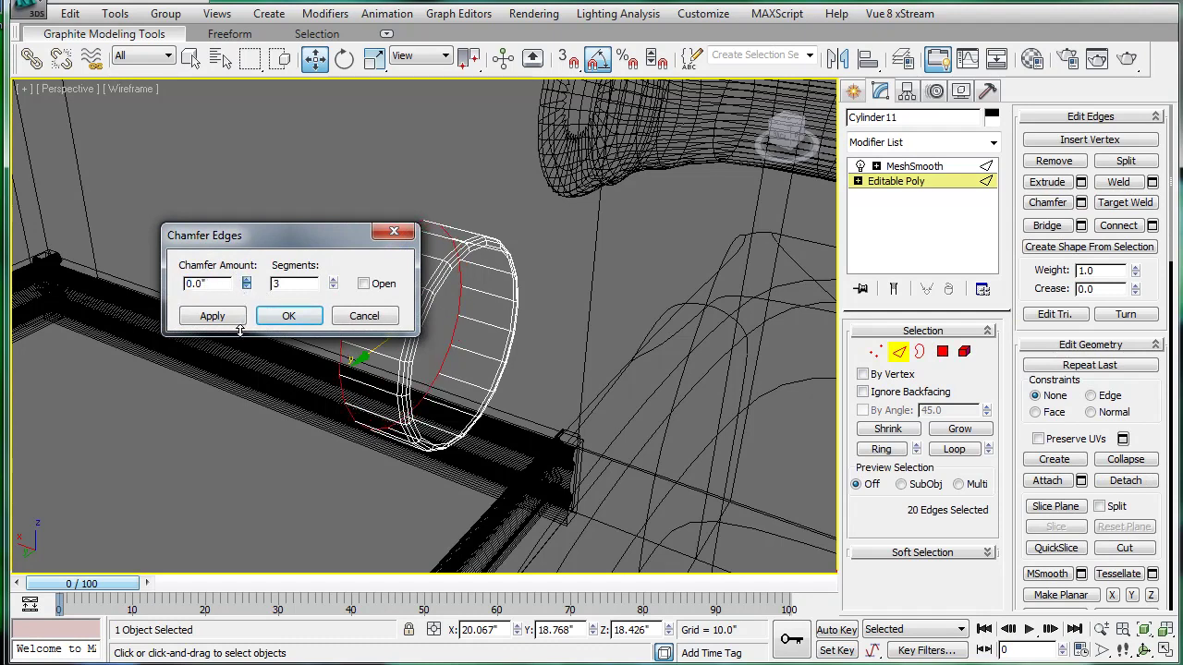
left_click(333, 287)
left_click_drag(331, 234, 185, 255)
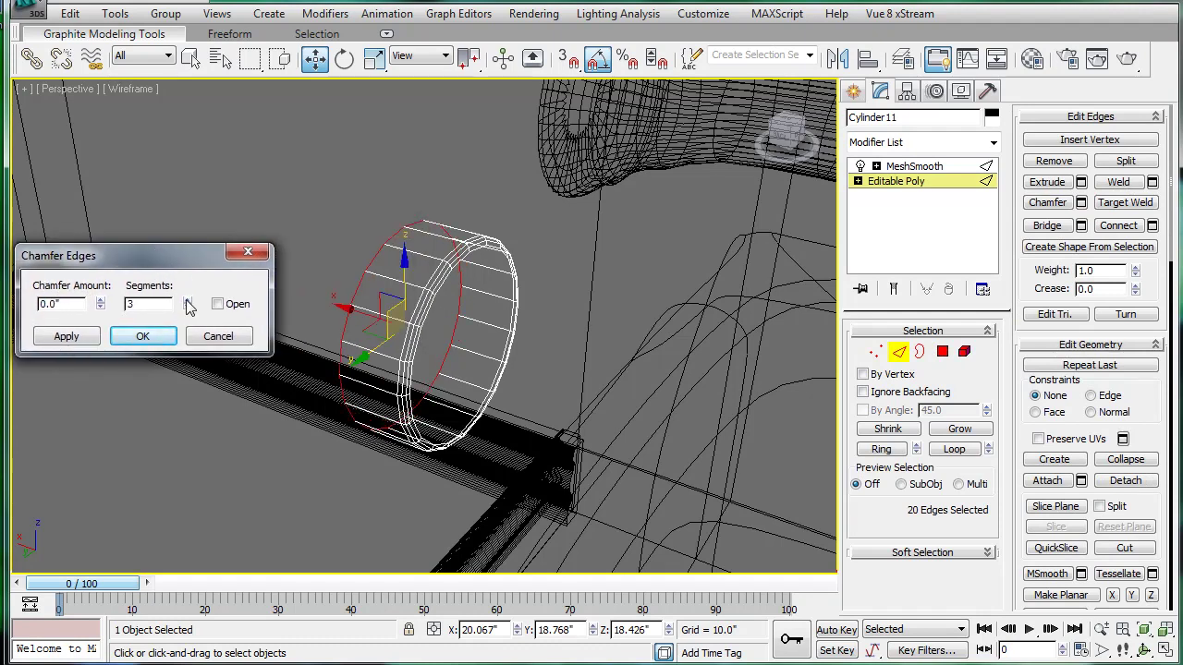
left_click(98, 300)
left_click(143, 337)
left_click(911, 167)
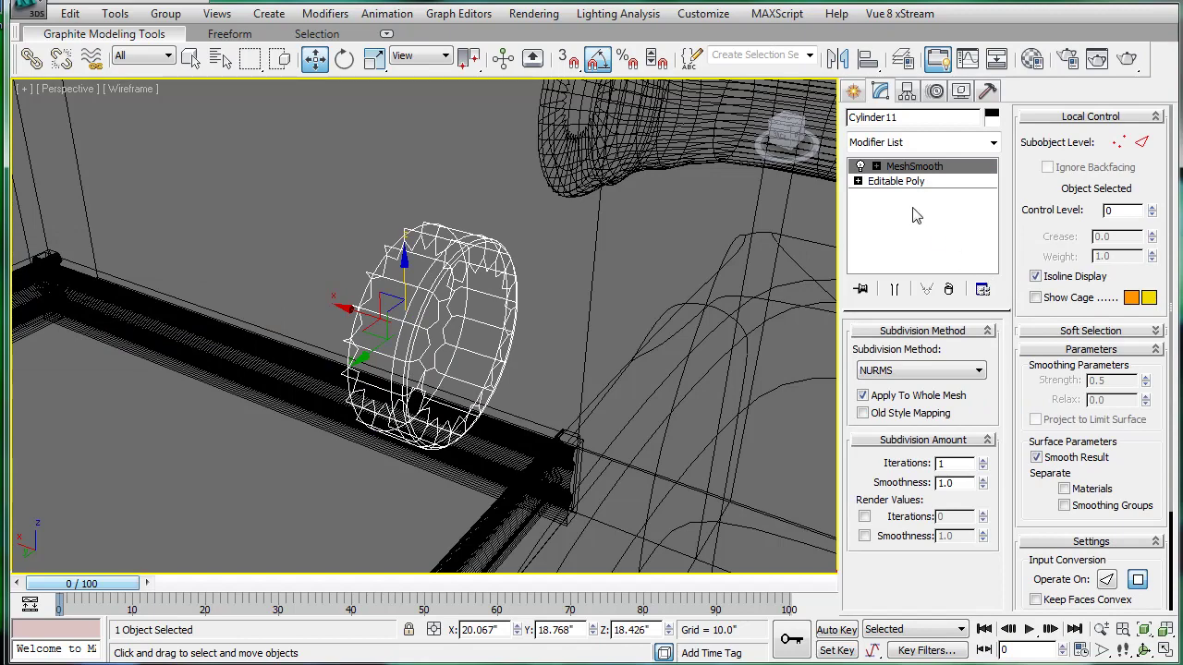
mouse_move(621, 297)
middle_mouse_down("alt")
mouse_move(674, 285)
mouse_move(642, 287)
middle_mouse_up("alt")
key("F3")
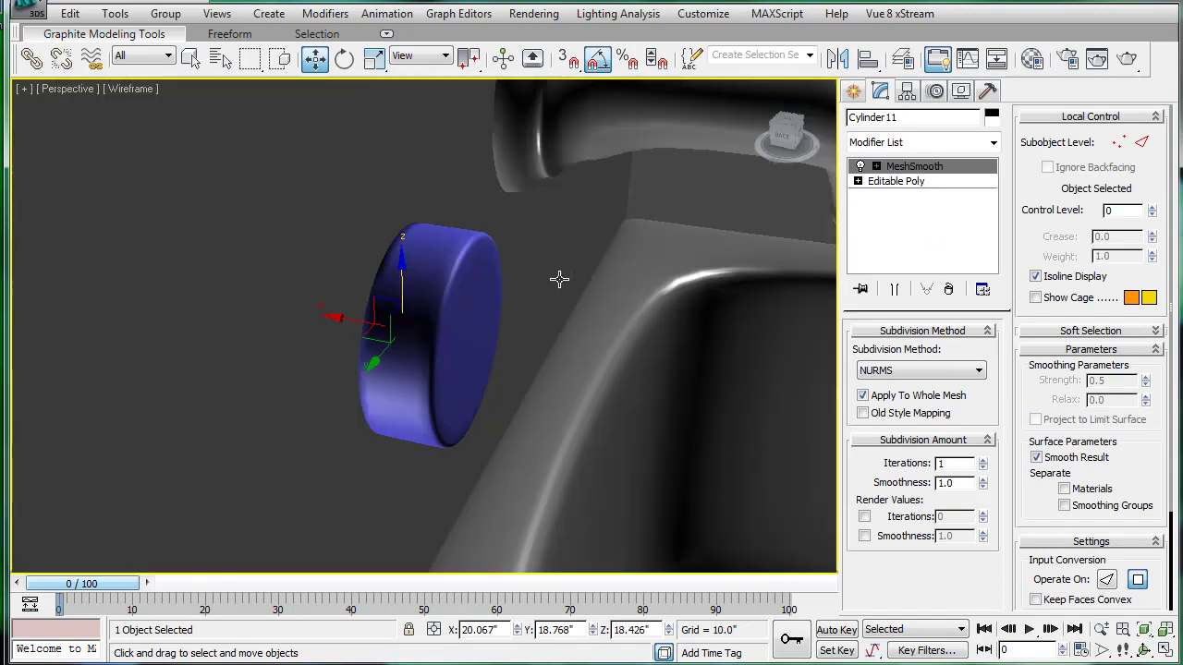
middle_click_drag(559, 279, 533, 269, "alt")
scroll(487, 271, "up", 3)
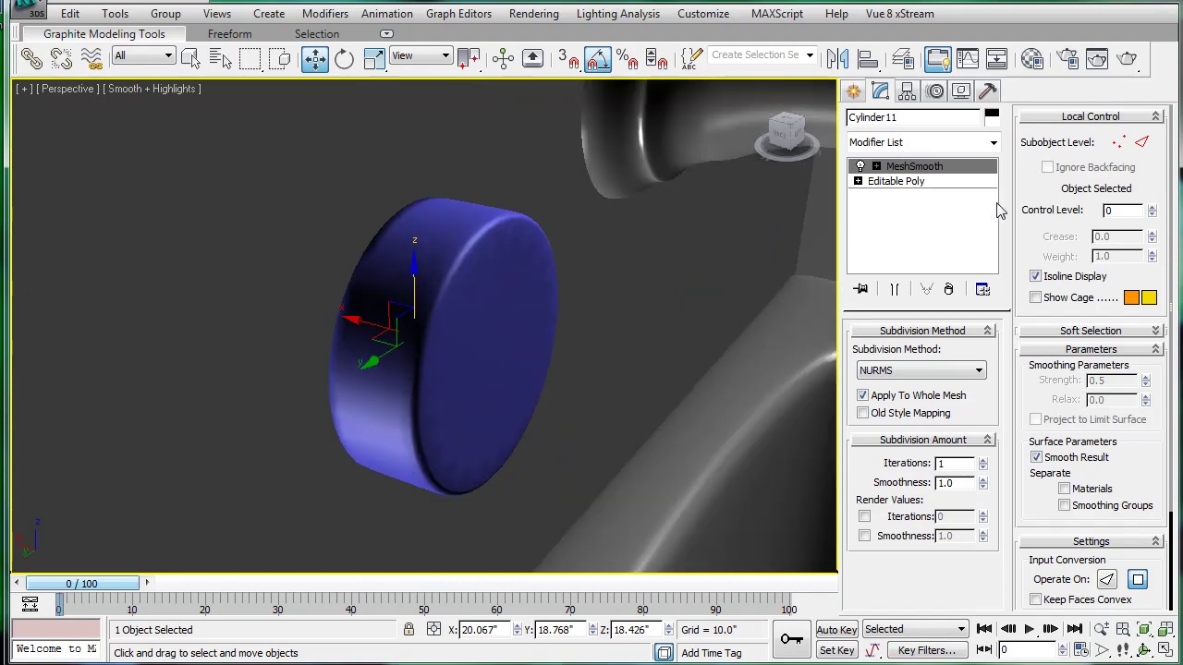
- Remove the two middle edge loops of the outer rim's chamfer and check the smoothed result
left_click(873, 182)
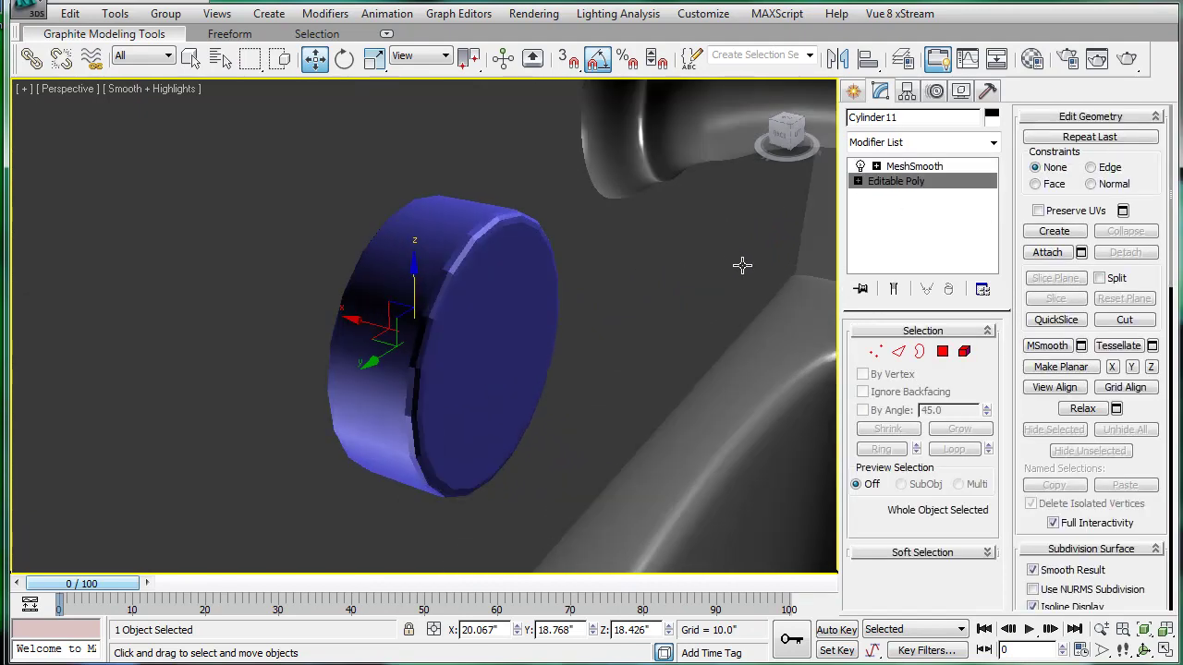
left_click(898, 354)
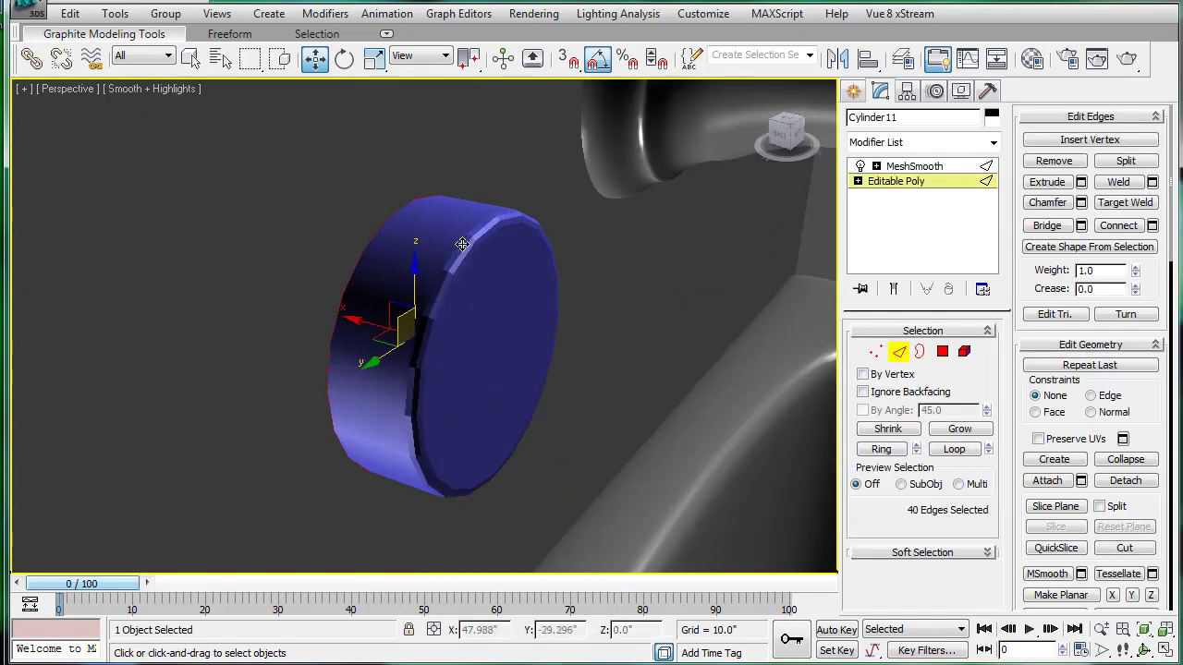
left_click(468, 249)
scroll(489, 269, "up", 2)
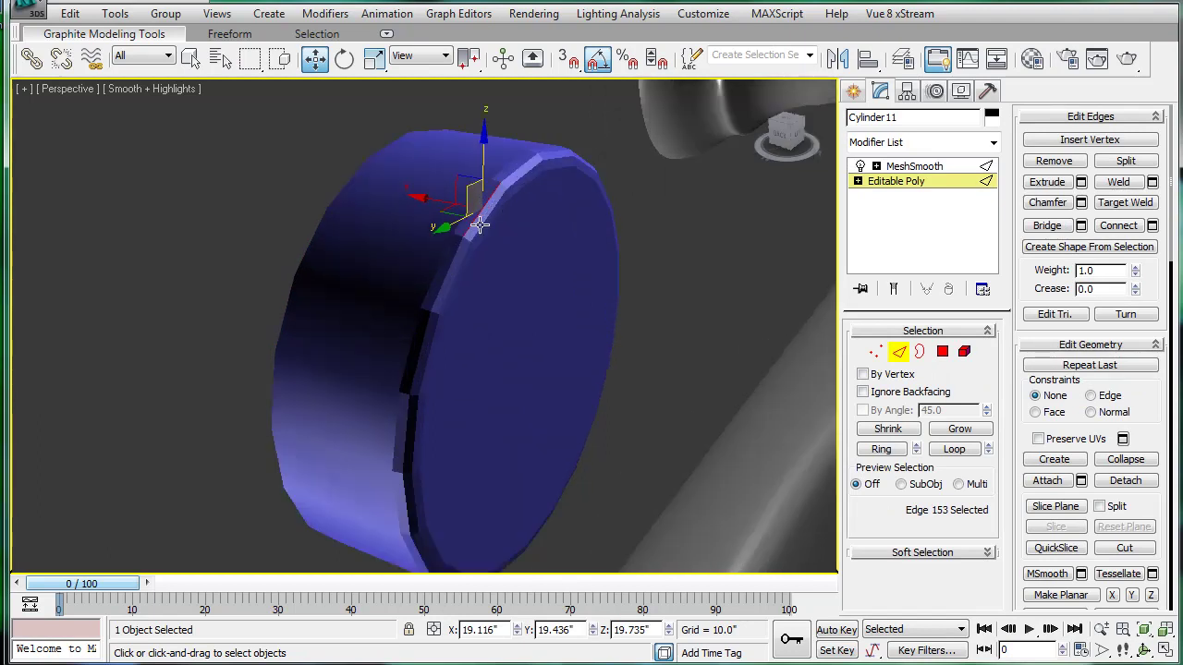
left_click(480, 224, "ctrl")
left_click(954, 449)
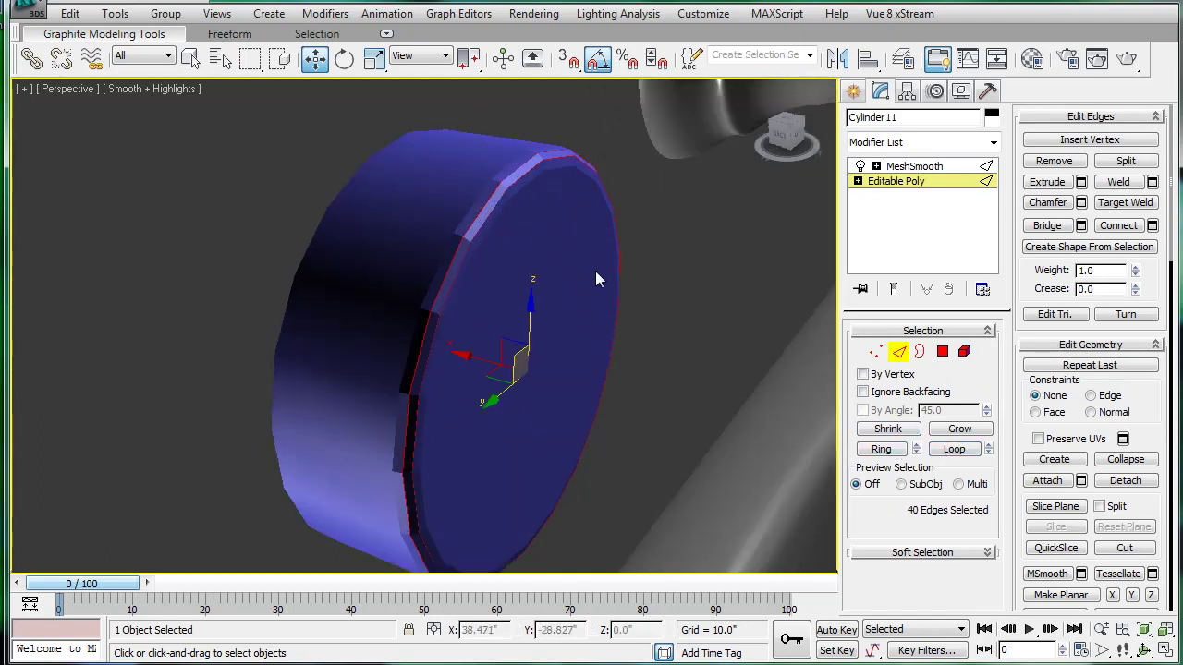
left_click(599, 274)
left_click(914, 166)
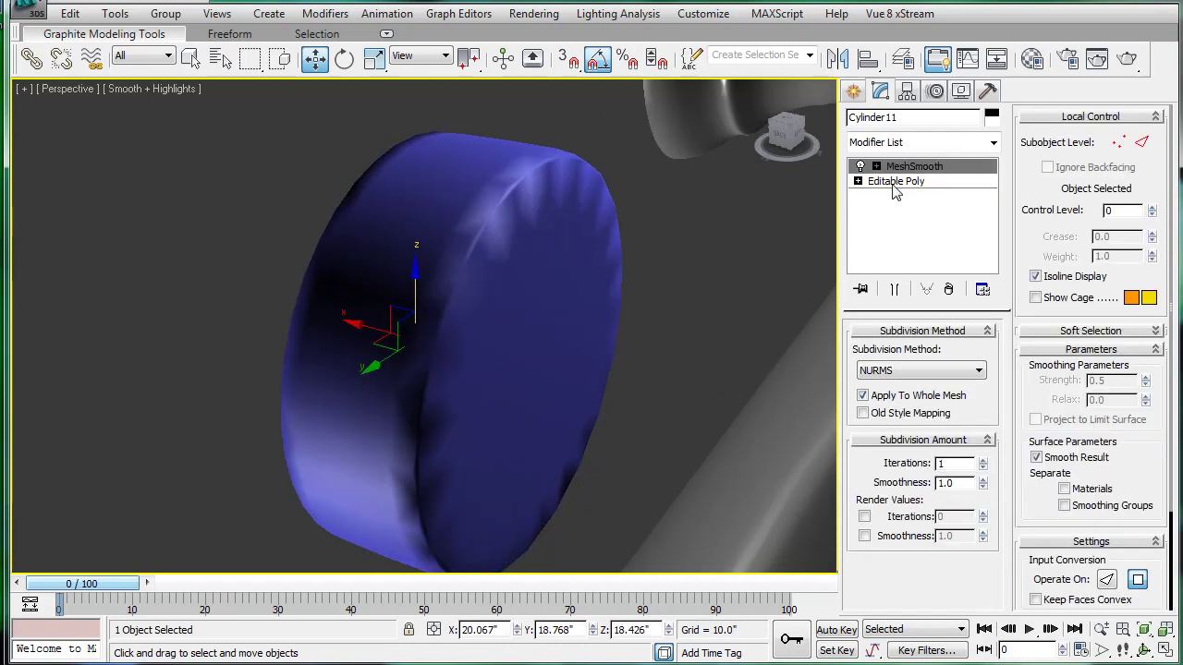
- Remove the leftover column of vertices in the middle of the outer rim's chamfer, working in the front wireframe view
left_click(896, 181)
left_click(878, 352)
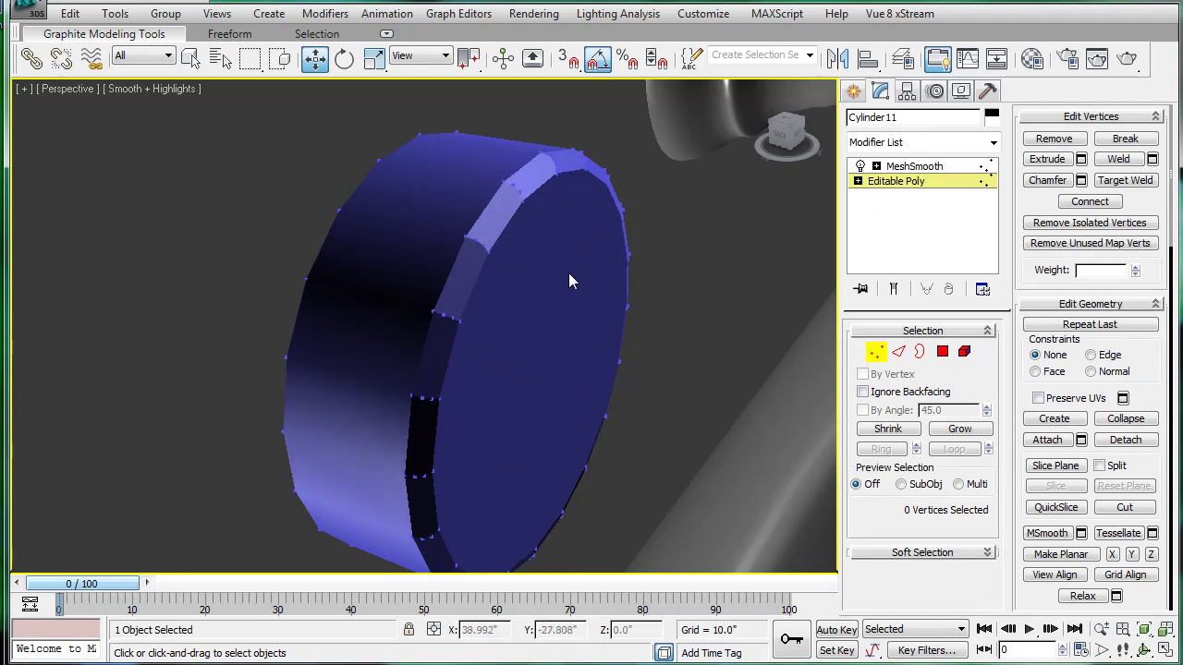
scroll(566, 264, "down", 2)
scroll(525, 262, "up", 2)
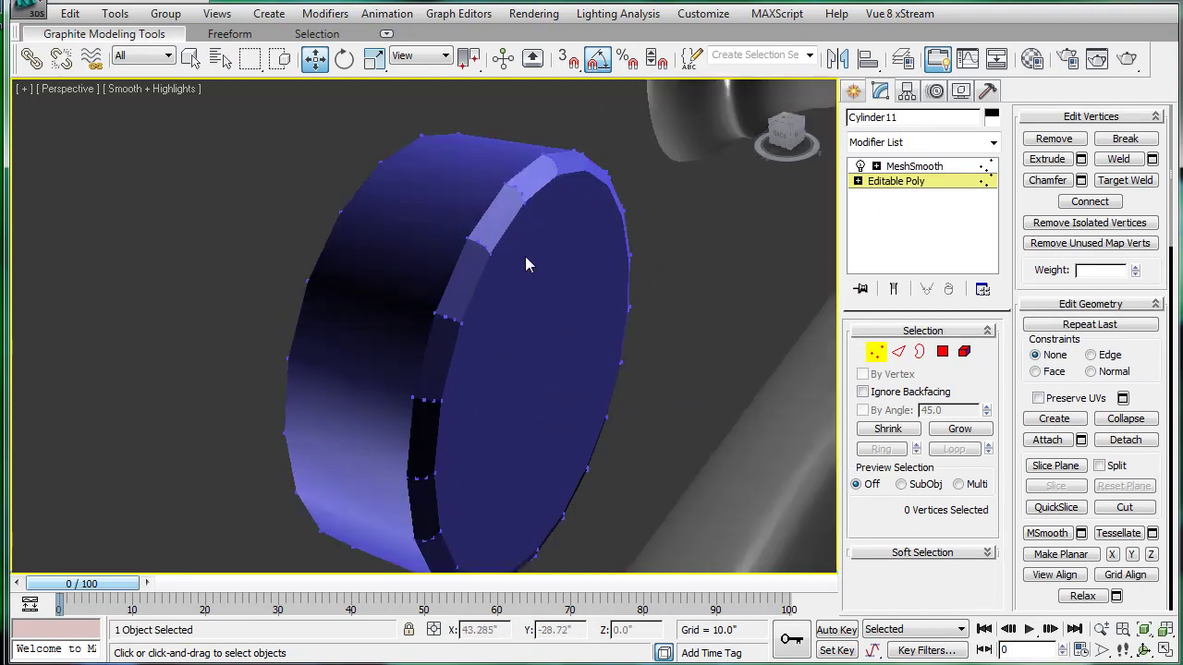
key("f")
middle_click_drag(486, 248, 501, 309)
key("F3")
middle_click_drag(449, 280, 481, 268)
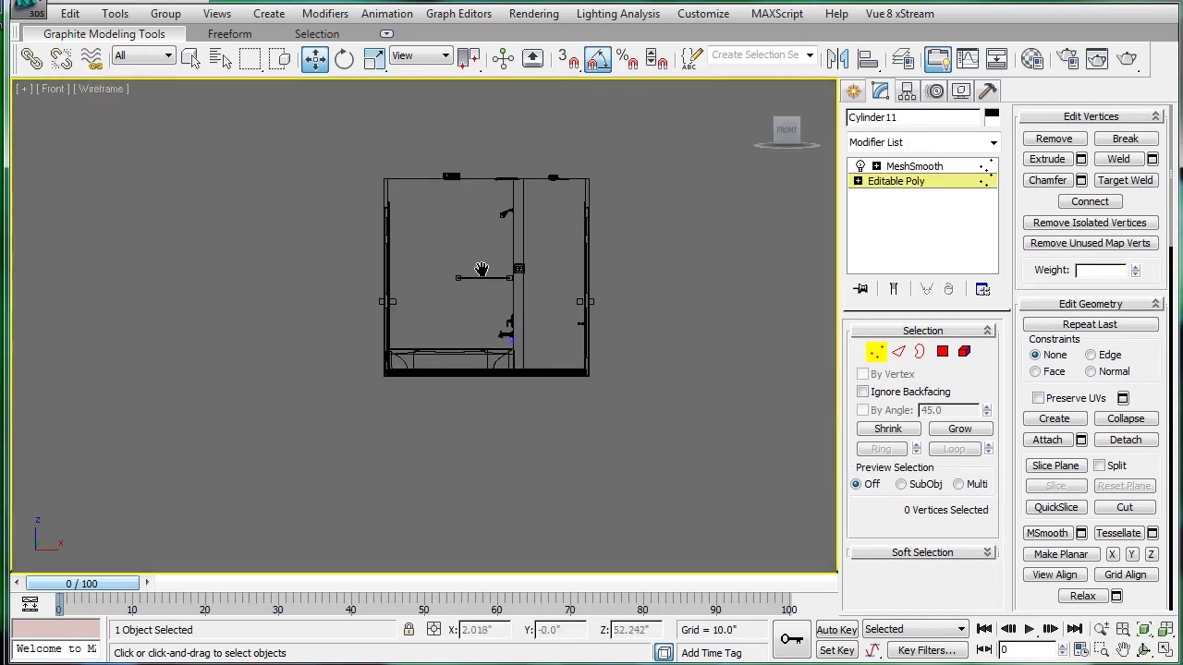
scroll(457, 334, "up", 5)
middle_click_drag(457, 334, 347, 174)
scroll(527, 242, "up", 5)
middle_click_drag(582, 239, 302, 346)
scroll(579, 222, "up", 2)
scroll(476, 273, "up", 2)
middle_click_drag(476, 273, 396, 267)
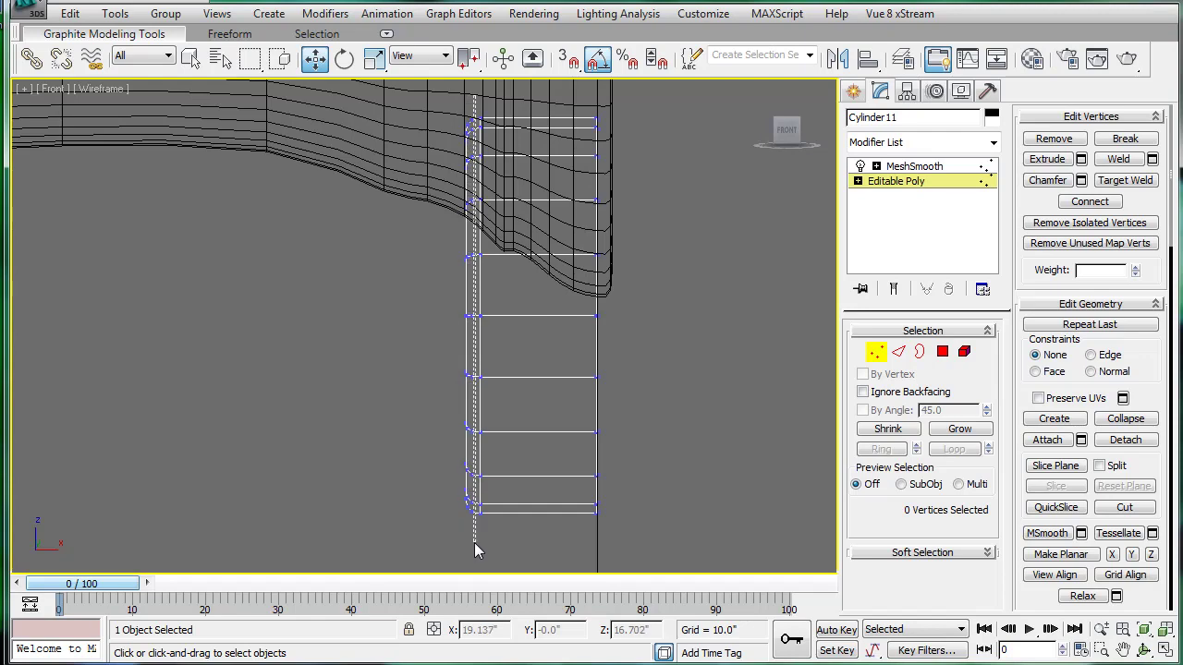
left_click_drag(478, 551, 477, 549)
left_click(531, 541)
- Remove the leftover vertices just behind the outer face along the upper and middle parts of the rim
scroll(489, 322, "up", 6)
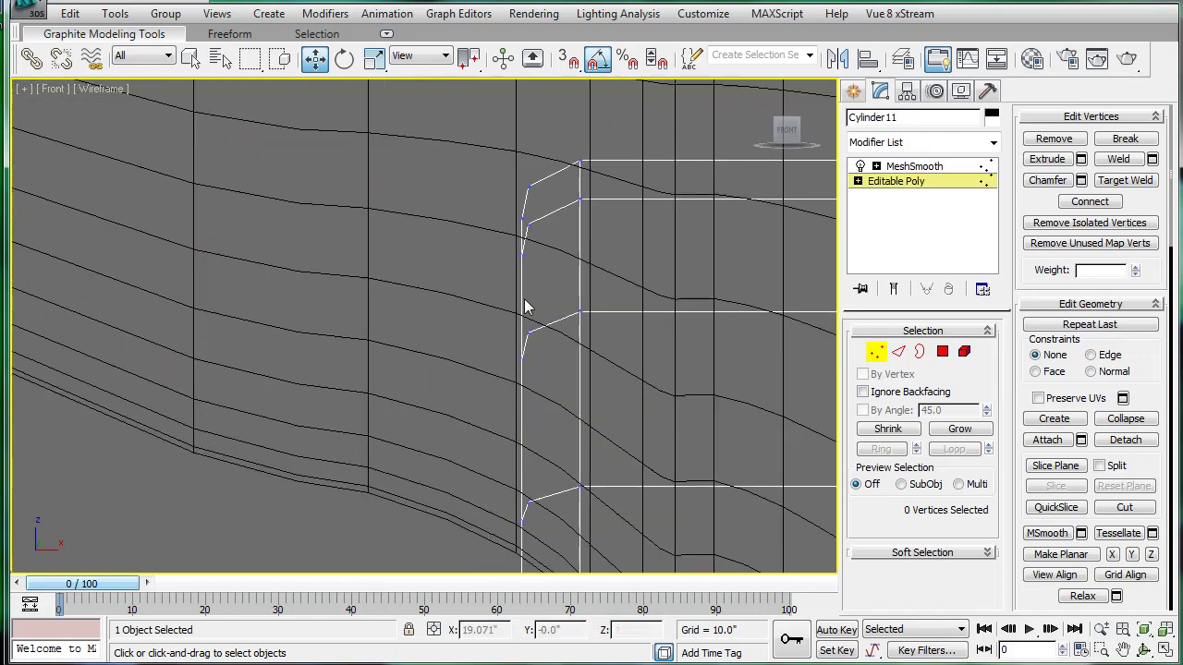
scroll(507, 215, "up", 2)
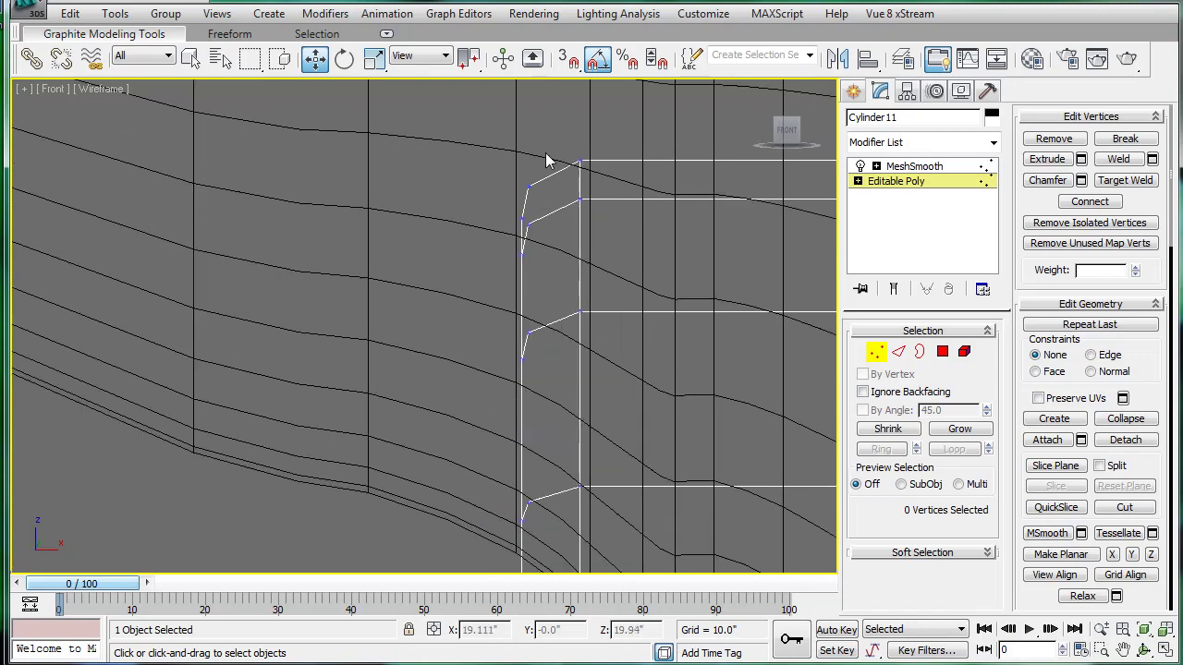
scroll(557, 483, "down", 4)
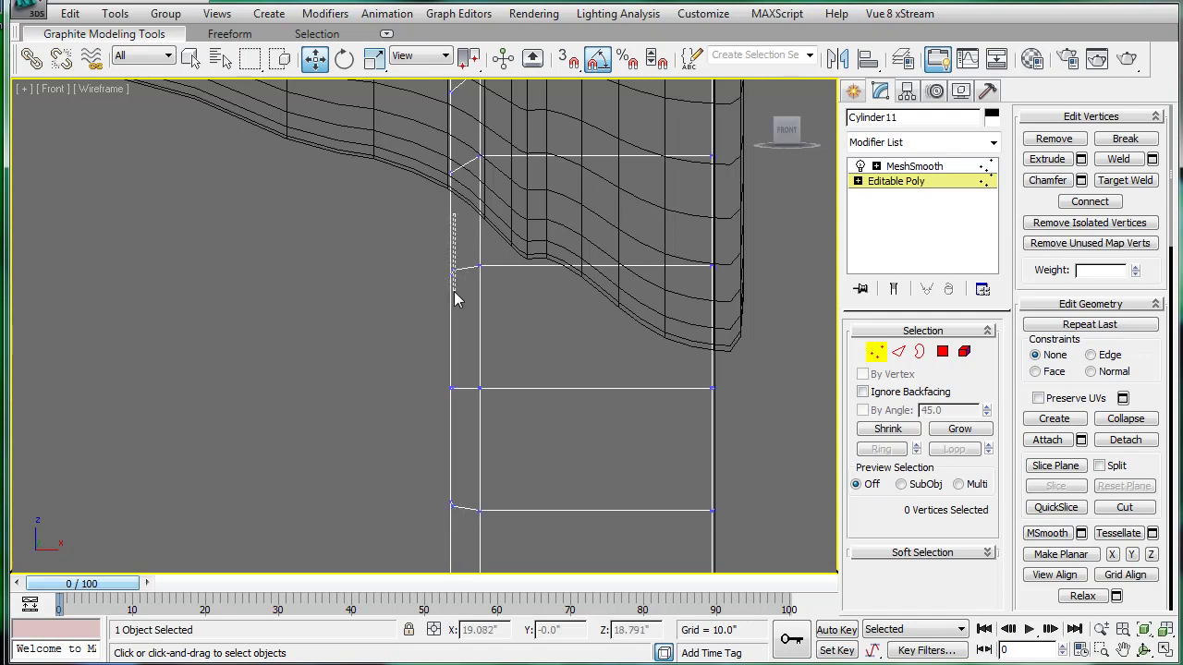
scroll(462, 308, "up", 5)
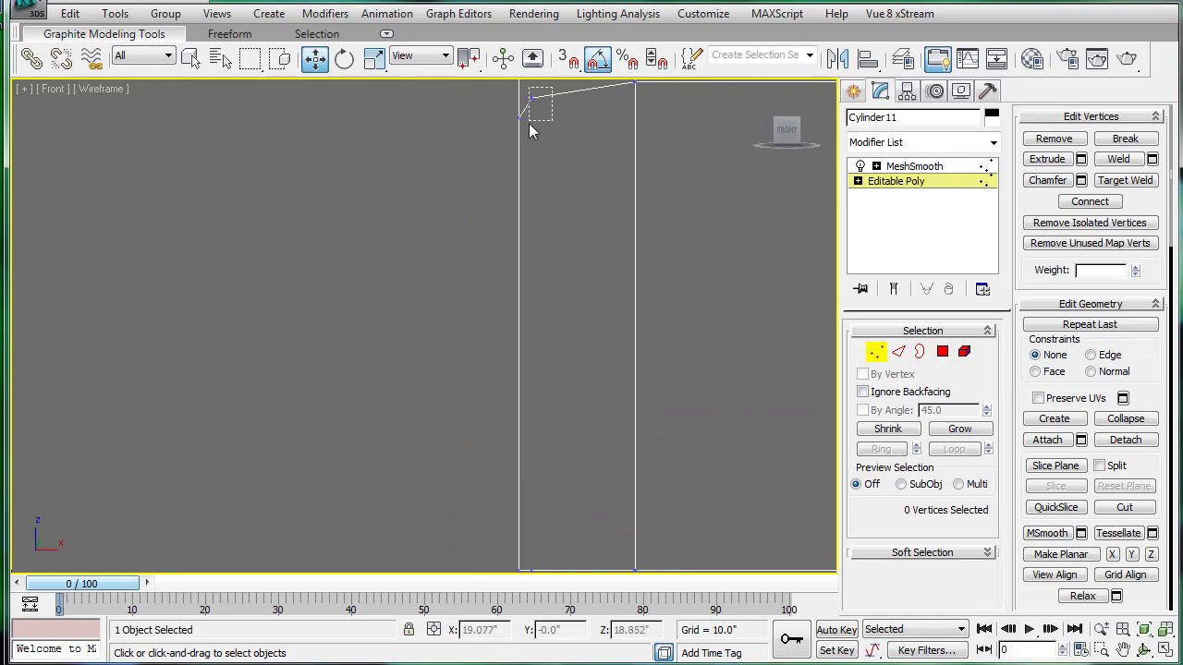
scroll(587, 214, "down", 2)
middle_click_drag(559, 393, 533, 151)
left_click_drag(525, 200, 477, 290)
middle_click_drag(496, 327, 519, 80)
scroll(521, 571, "down", 2)
left_click_drag(501, 297, 482, 541)
key("BackSpace")
- Remove the remaining leftover chamfer vertices at the lower end of the outer rim
scroll(499, 517, "down", 2)
middle_click_drag(515, 492, 519, 283)
scroll(519, 283, "up", 2)
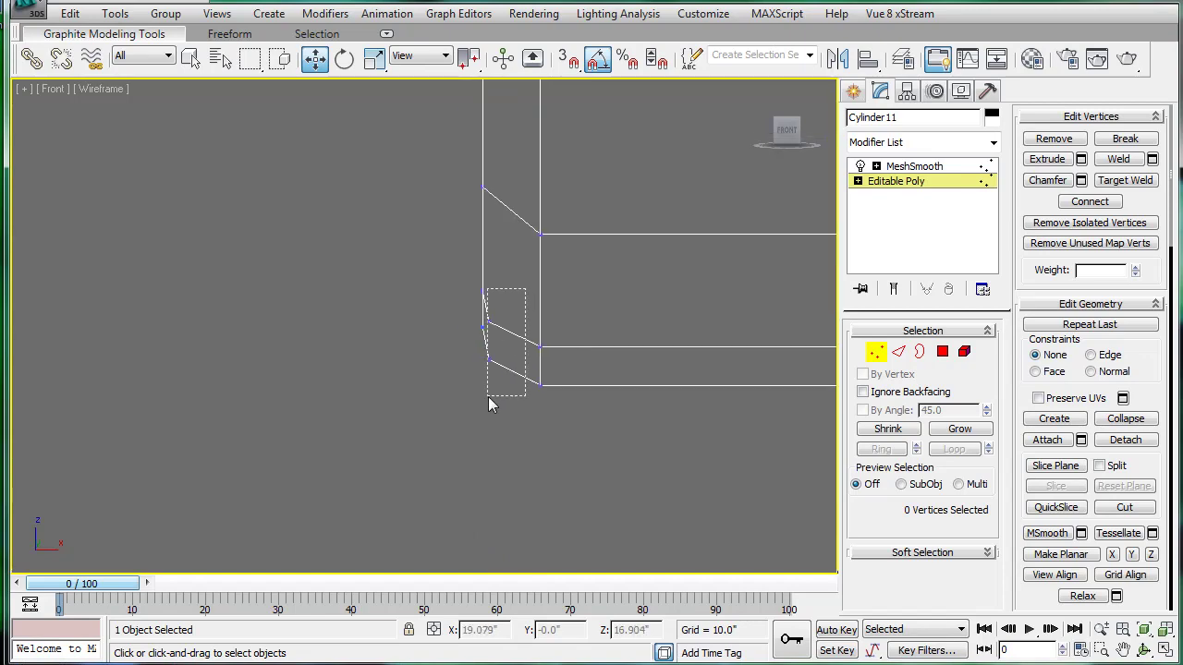
left_click_drag(488, 396, 488, 396)
key("BackSpace")
- Check the MeshSmooth result on the cylinder's cleaned outer rim in a shaded perspective view
scroll(621, 279, "down", 2)
middle_click_drag(566, 282, 567, 285)
key("p")
key("3")
key("z")
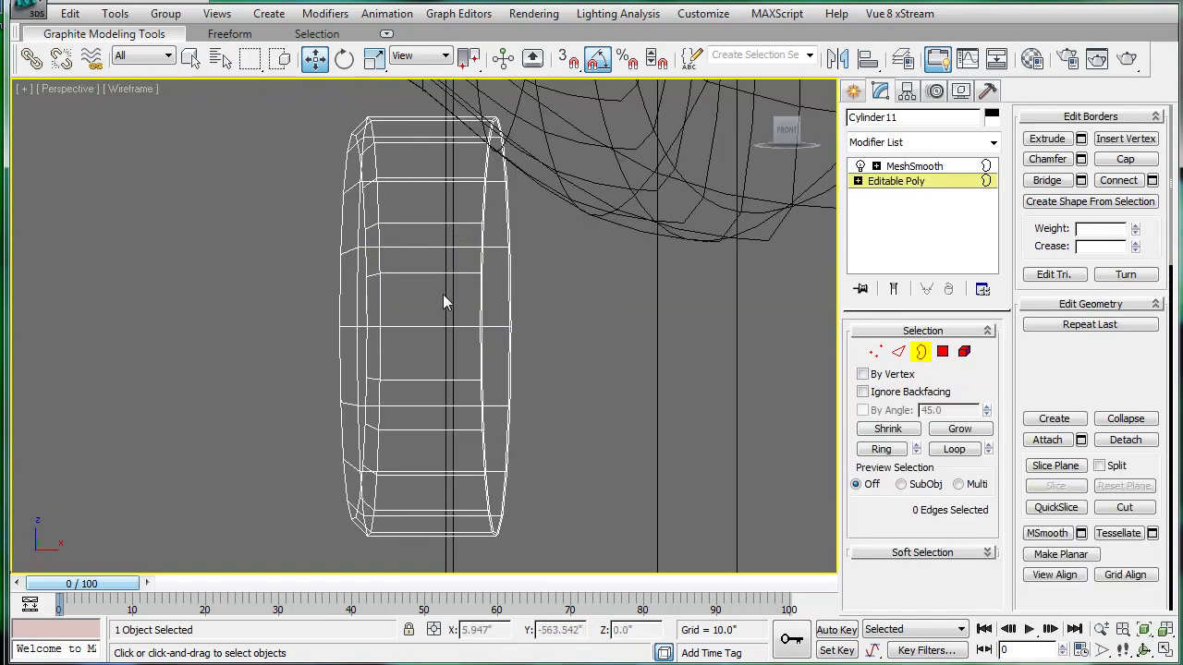
mouse_move(435, 297)
middle_mouse_down("alt")
mouse_move(576, 360)
mouse_move(552, 324)
mouse_move(713, 327)
middle_mouse_up("alt")
key("F3")
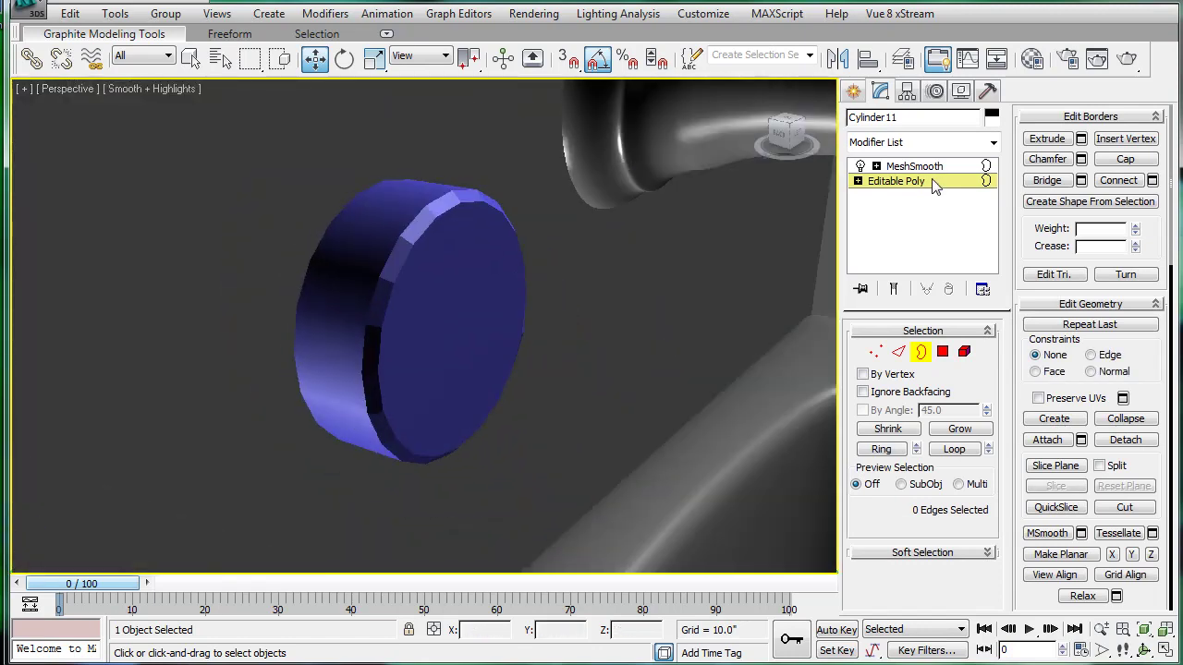
left_click(913, 166)
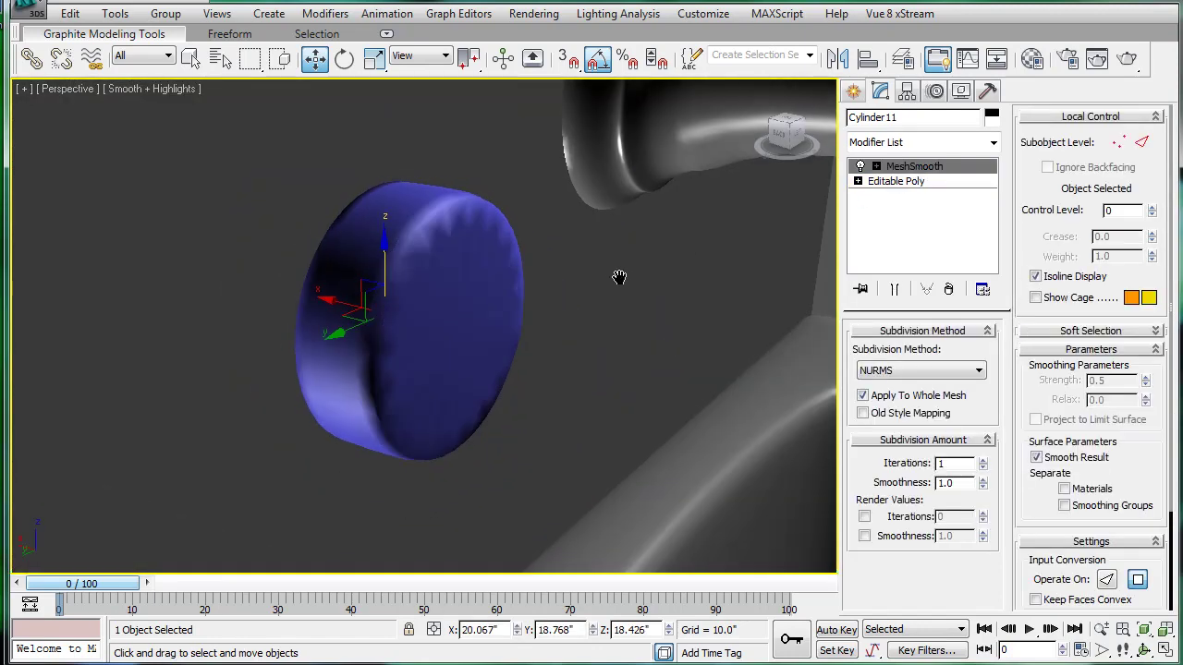
- Inset the cylinder's round outer face polygon as a group in the Editable Poly, applying the inset repeatedly to add concentric edge loops
left_click(892, 181)
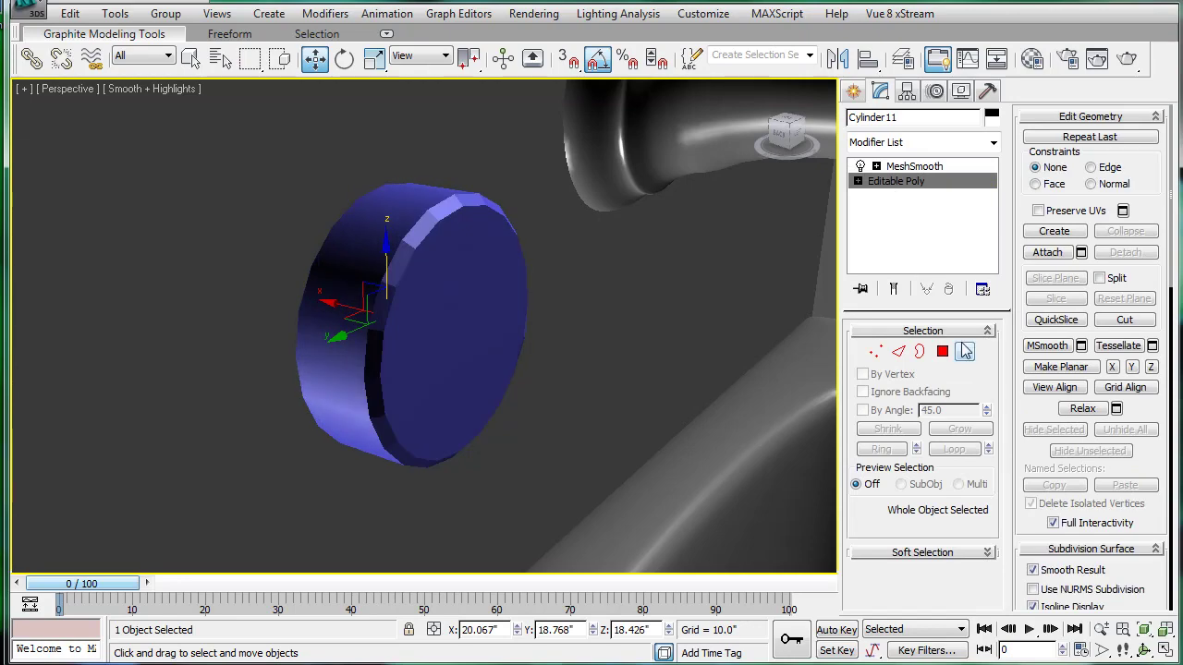
left_click(942, 351)
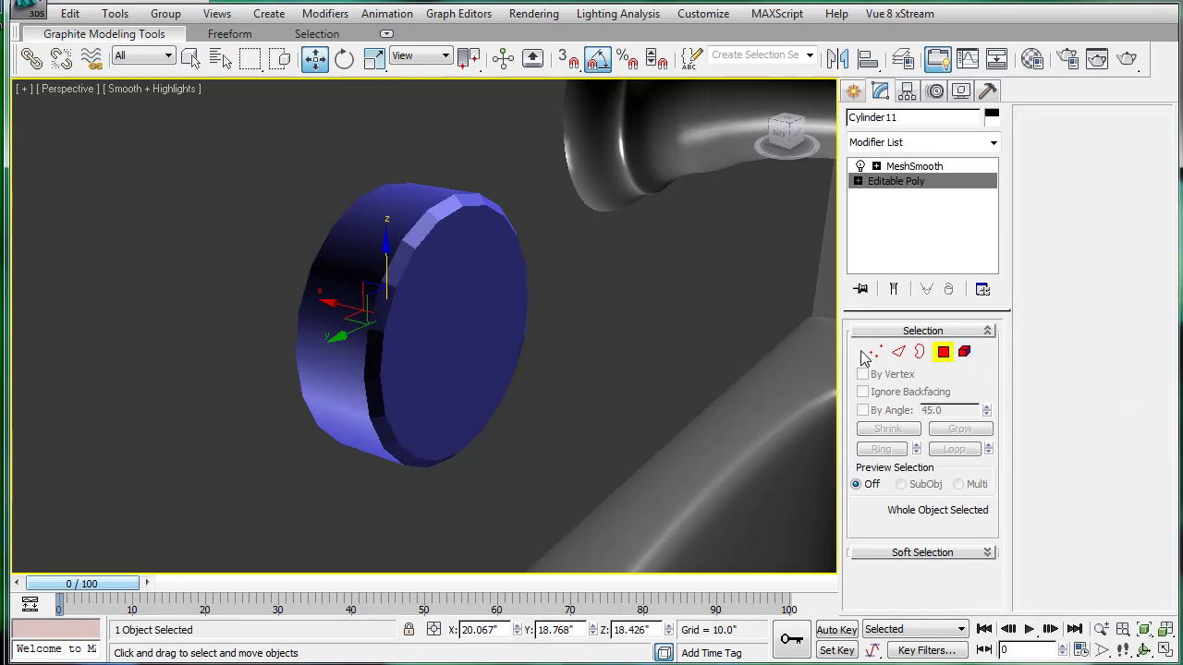
left_click(1108, 187)
left_click_drag(423, 298, 493, 295)
right_click(493, 295)
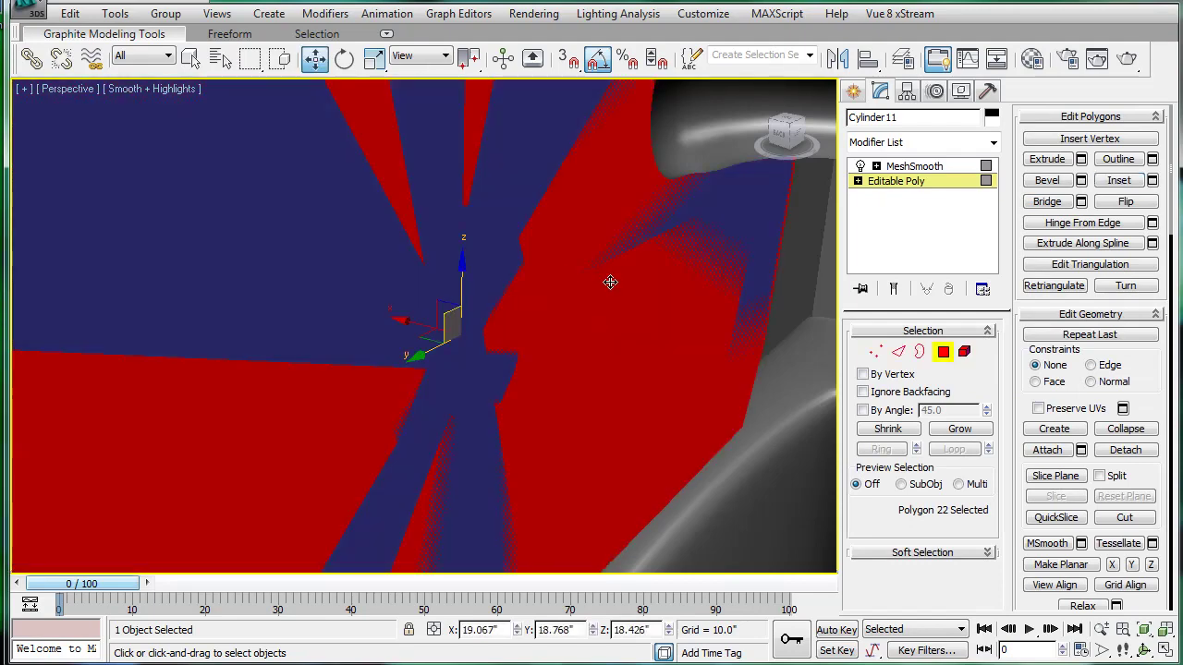
key("ctrl+z")
left_click(1153, 180)
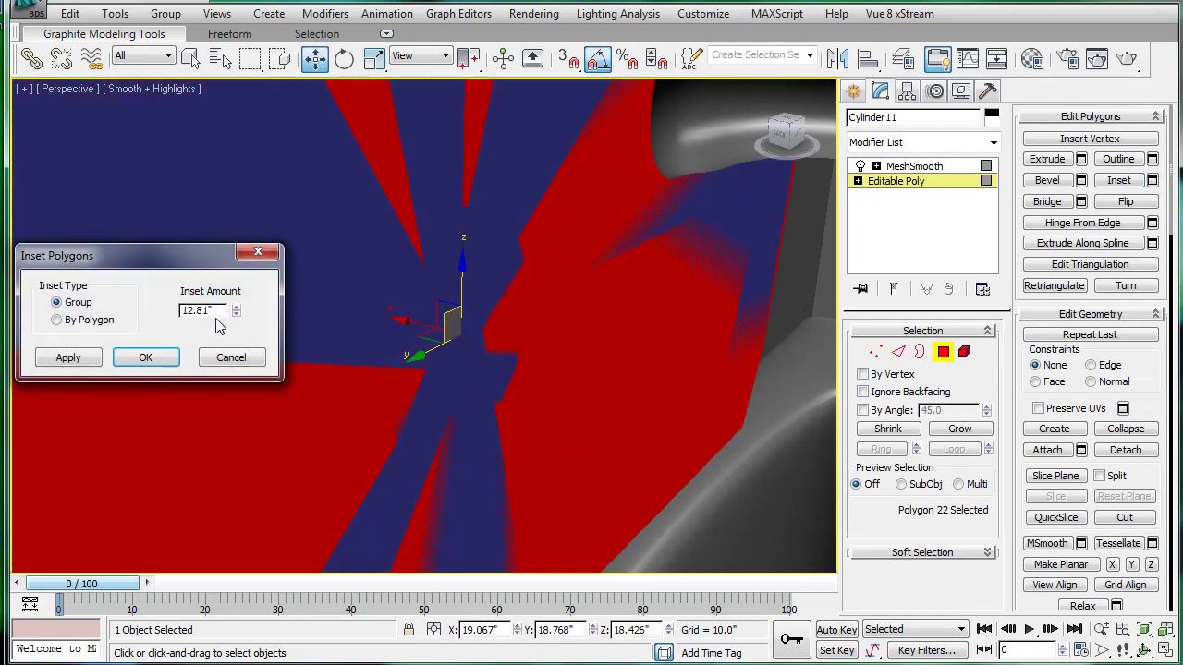
left_click_drag(235, 313, 240, 420)
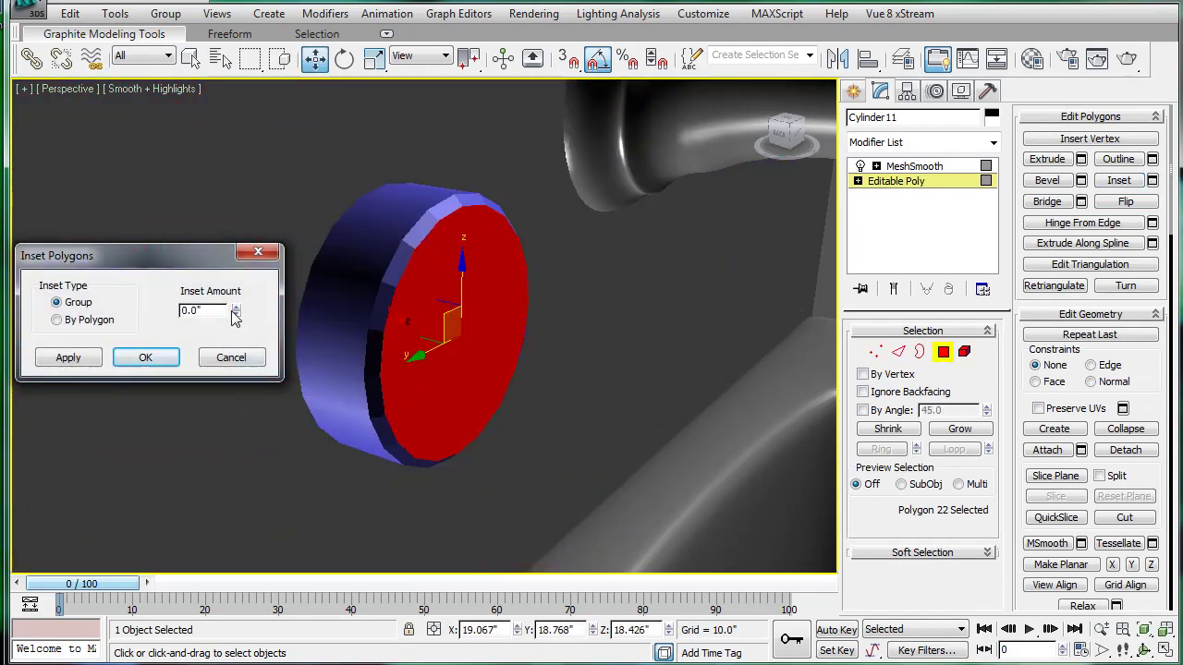
left_click(87, 358)
left_click(89, 357)
key("Return")
- Set the cylinder's MeshSmooth iterations to 2 and inspect the rounded shape from several angles
left_click(908, 168)
middle_click_drag(527, 284, 564, 218, "alt")
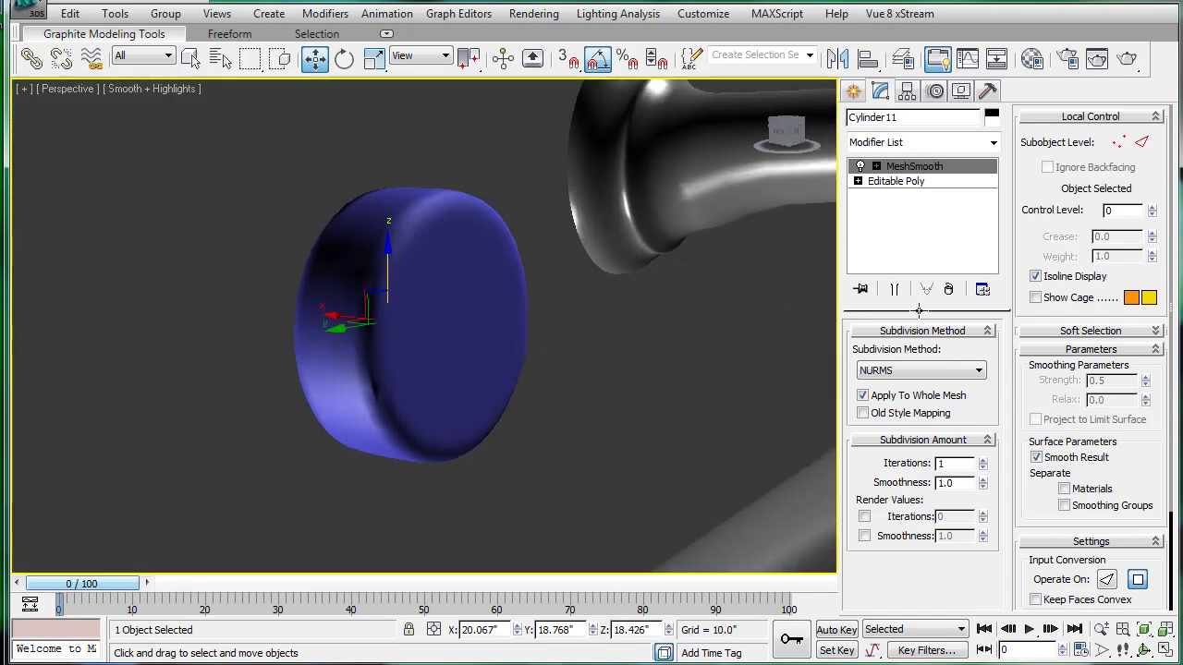
left_click(985, 463)
middle_click_drag(533, 280, 518, 319, "alt")
middle_click_drag(756, 238, 854, 212, "alt")
middle_click_drag(723, 254, 369, 263, "alt")
- Rename the smoothed cylinder as overflow
left_click(939, 120)
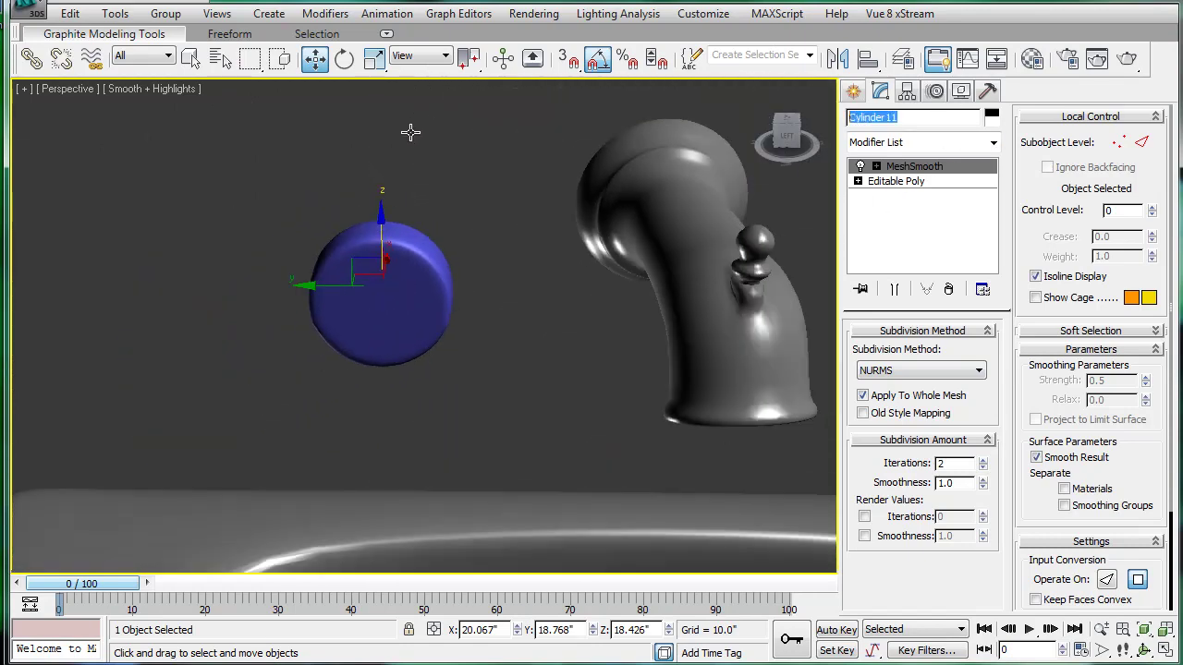
type("overflow")
scroll(387, 254, "down", 4)
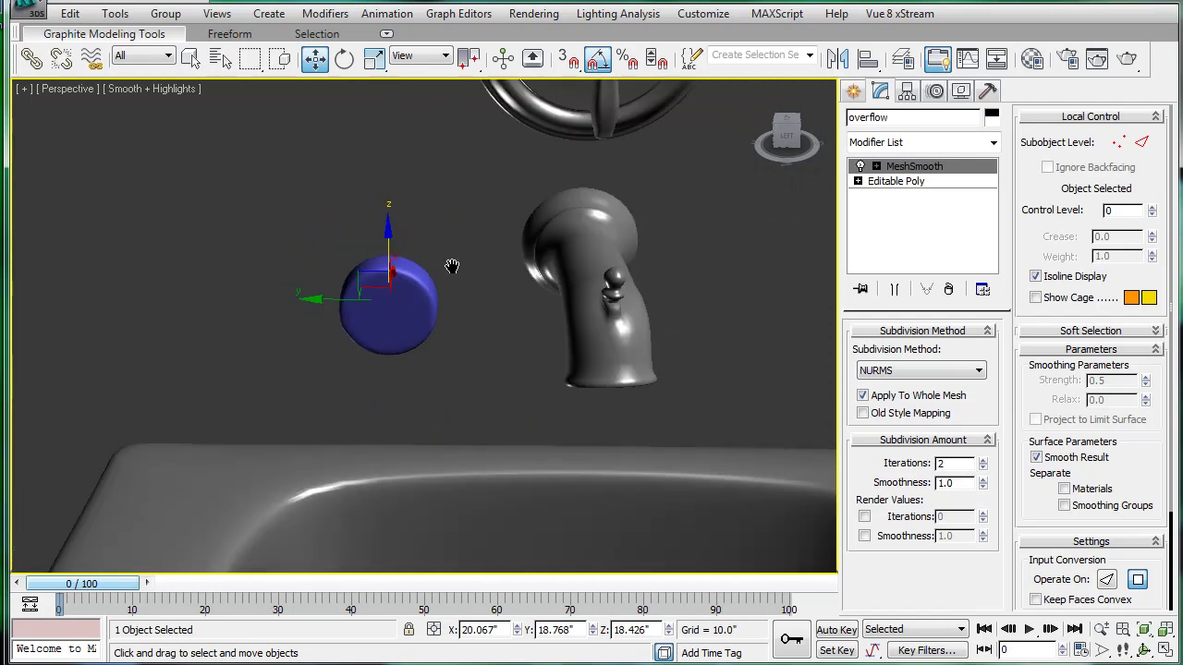
middle_click_drag(452, 266, 454, 274)
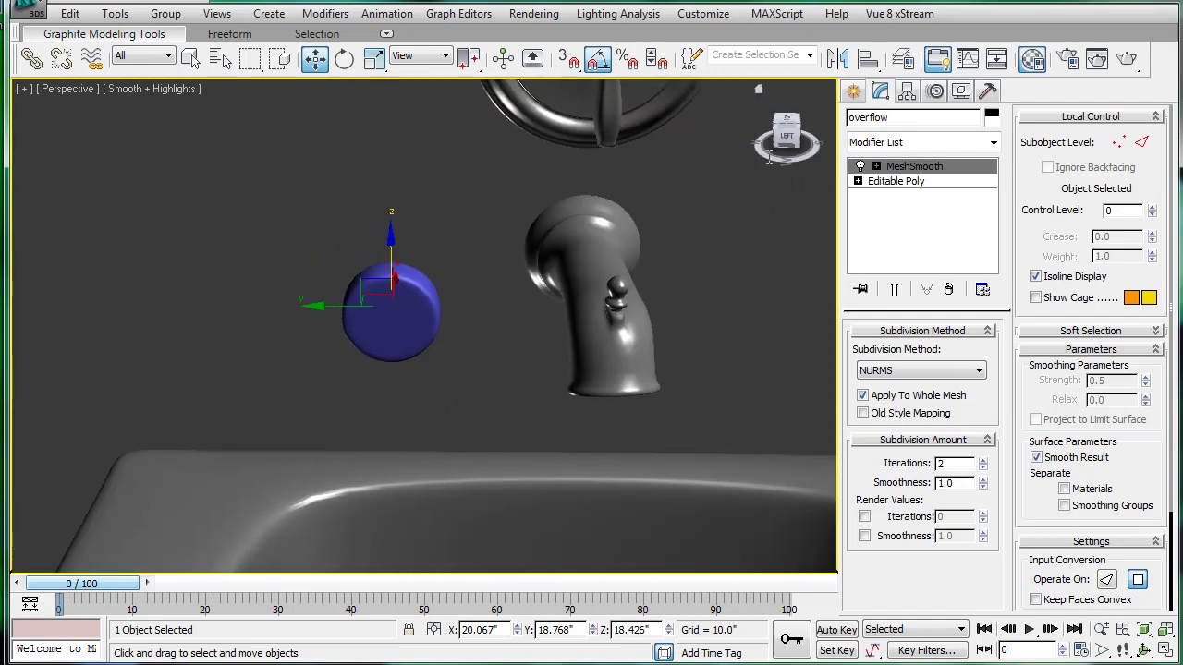
- Assign the grey material to the overflow and accept black as its object colour
key("m")
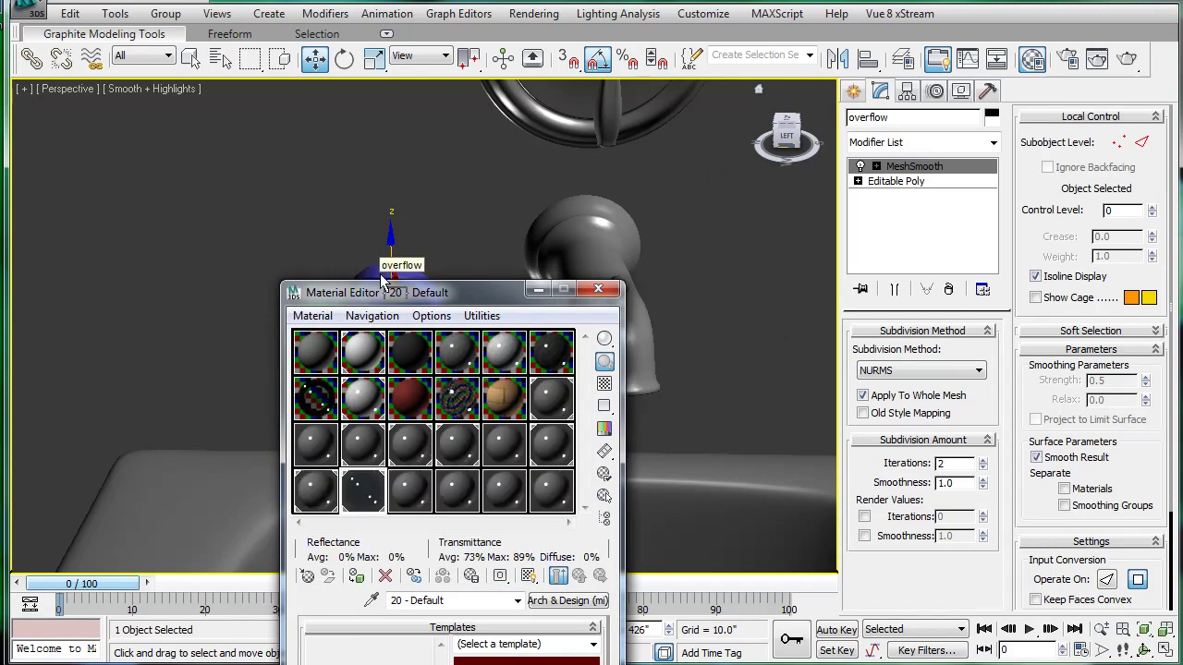
left_click(994, 118)
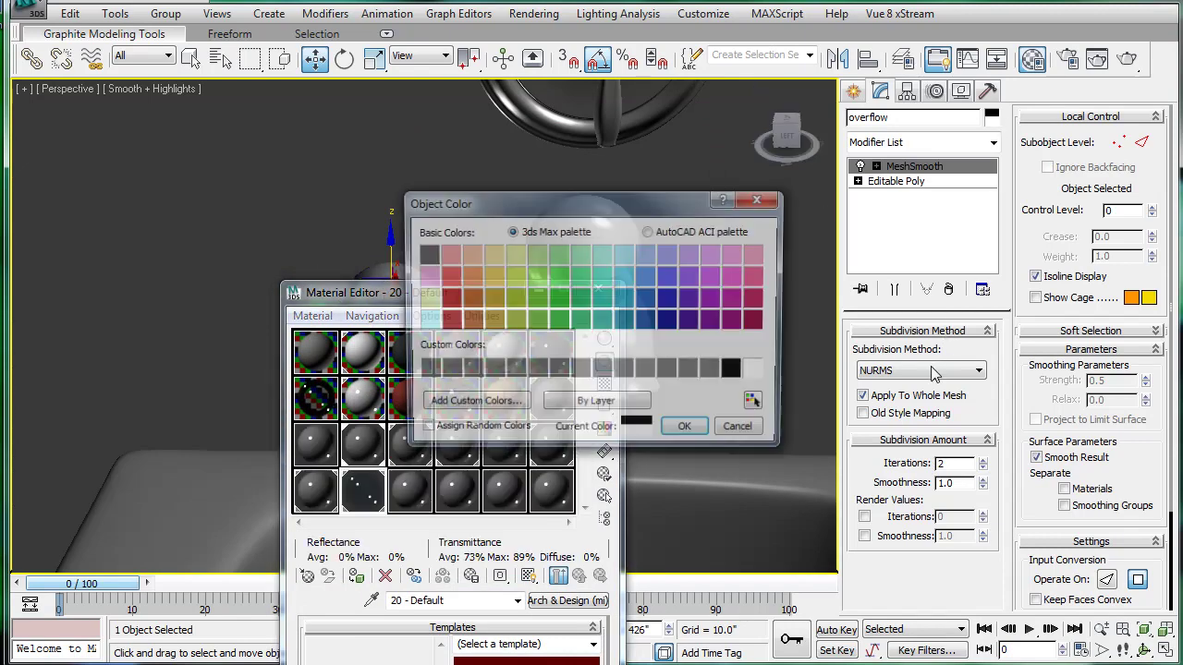
left_click(688, 432)
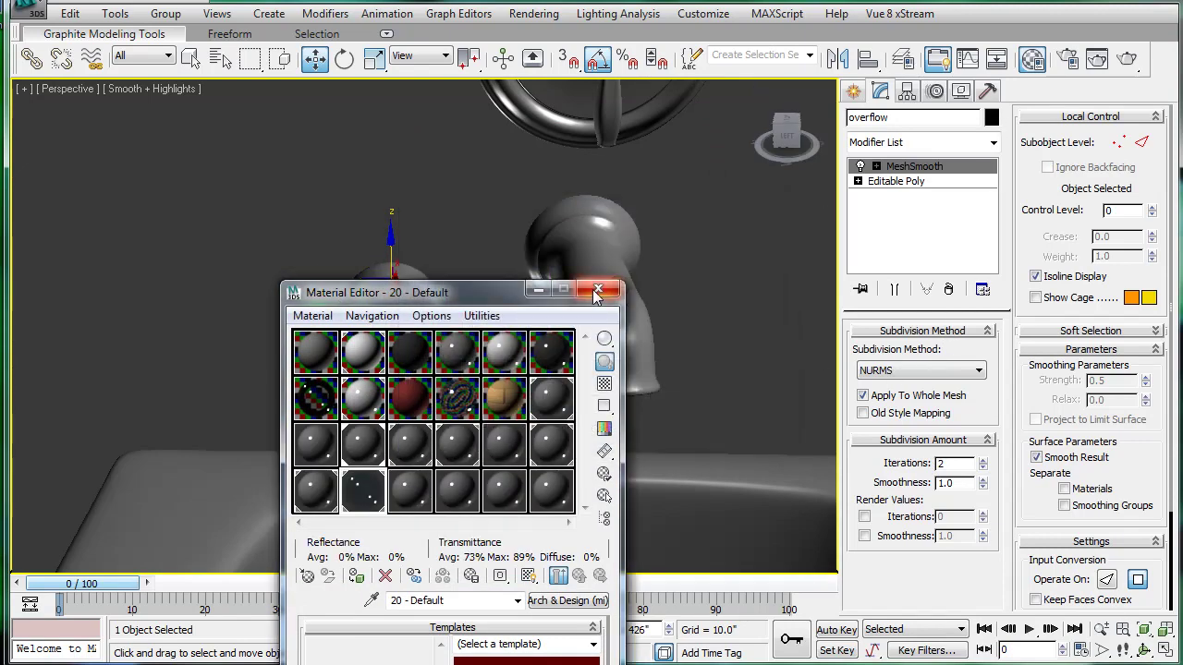
left_click(607, 293)
- Centre the overflow on the faucet by moving it along Y to 13.142", checking alignment in the top wireframe view
left_click_drag(343, 305, 523, 308)
key("t")
scroll(531, 259, "up", 6)
middle_click_drag(519, 275, 432, 344)
scroll(547, 219, "up", 8)
key("F3")
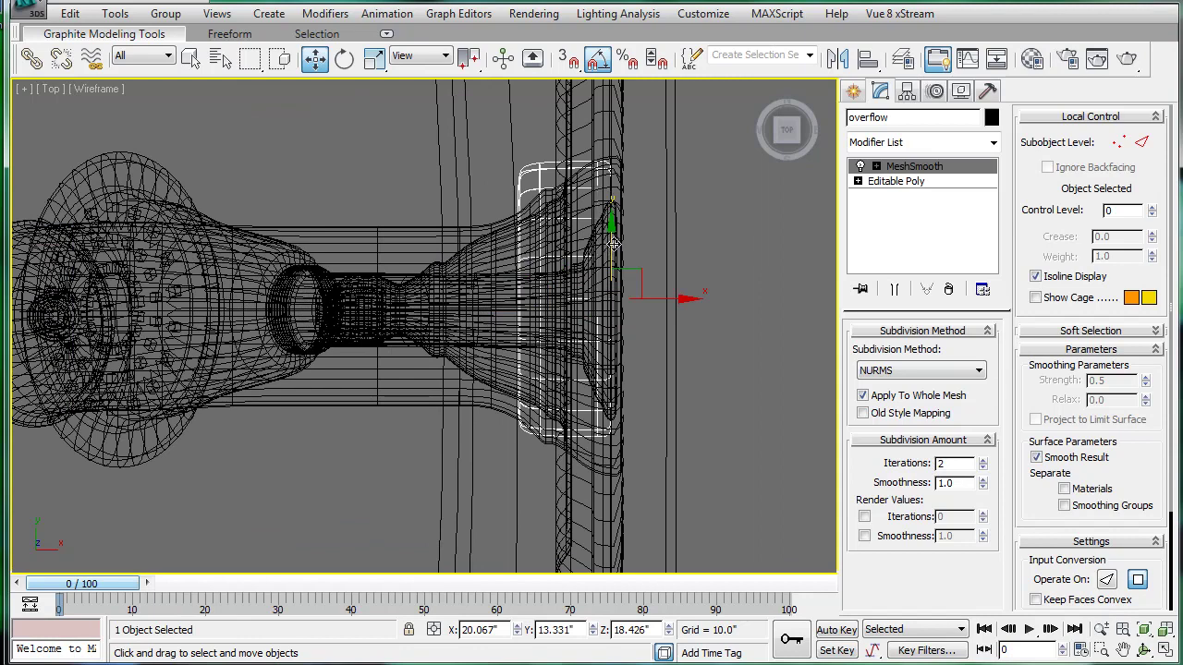
left_click_drag(614, 243, 616, 262)
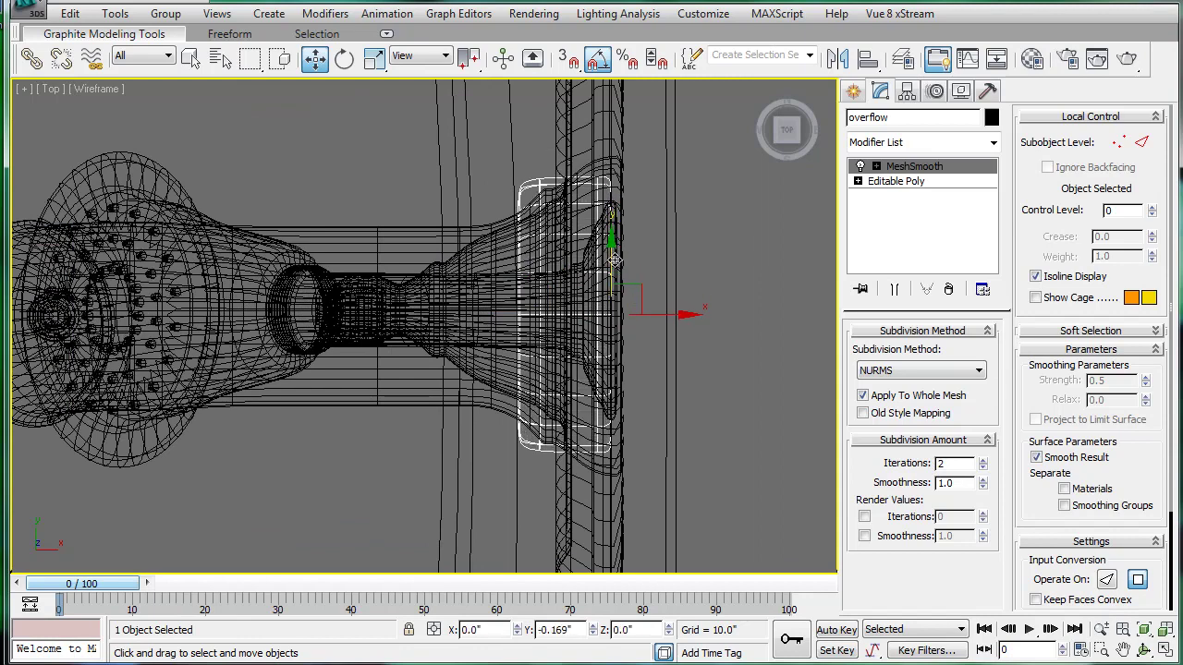
left_click_drag(614, 261, 615, 263)
scroll(605, 262, "down", 4)
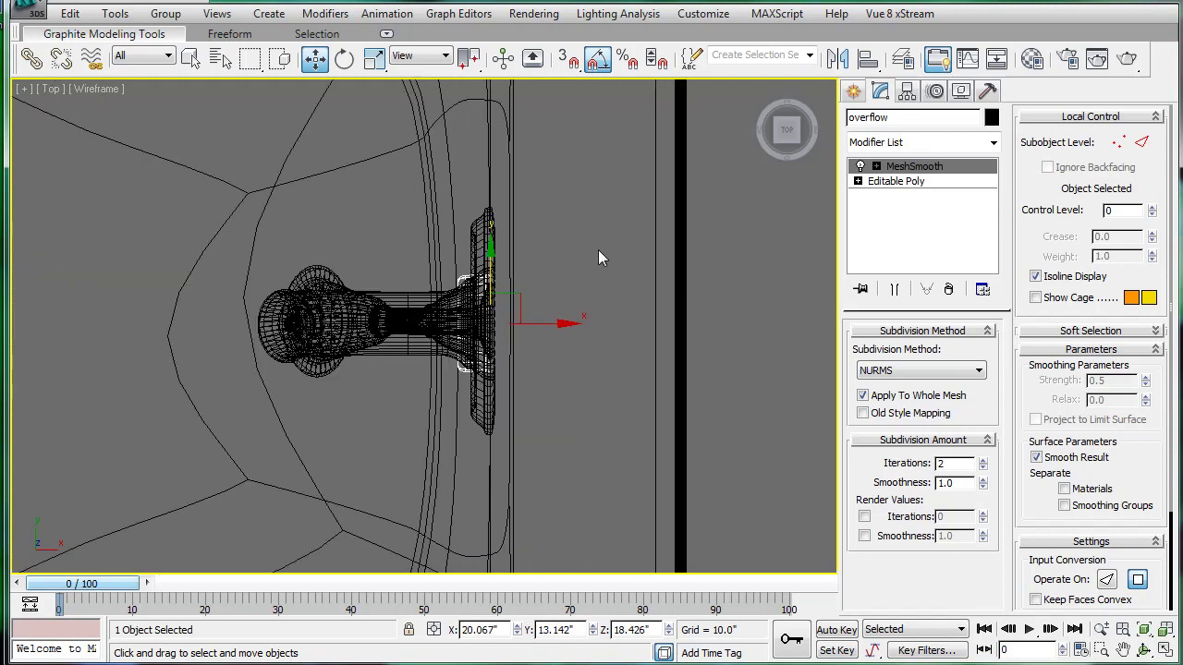
- Lower the overflow against the tub's inner end wall below the faucet, at X 18.865" and Z 7.665"
key("p")
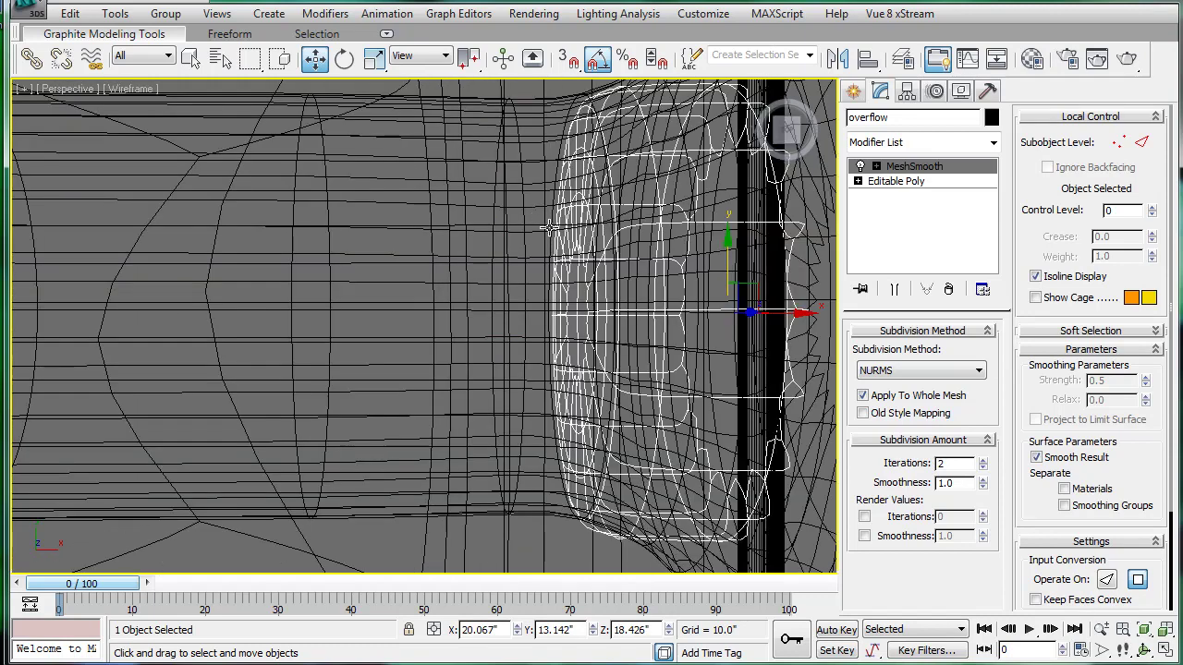
key("F3")
mouse_move(547, 247)
middle_mouse_down("alt")
mouse_move(507, 264)
mouse_move(681, 155)
mouse_move(365, 159)
middle_mouse_up("alt")
left_click_drag(360, 169, 370, 346)
middle_click_drag(370, 346, 416, 337, "alt")
left_click_drag(416, 337, 408, 347)
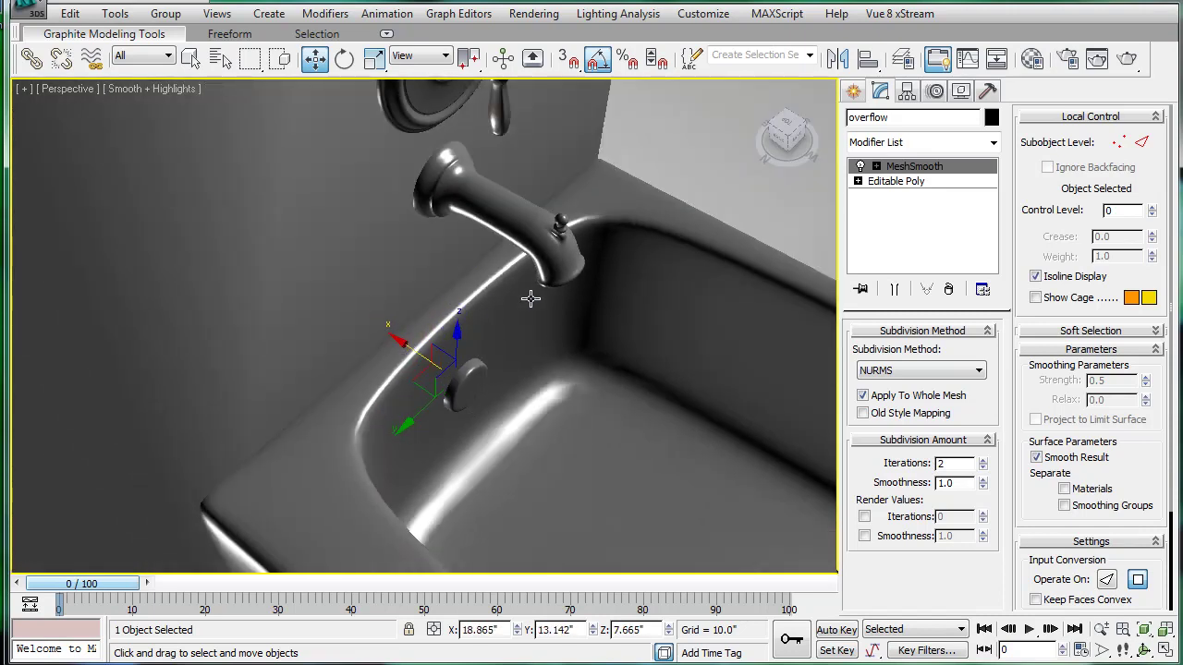
- Raise the overflow on the tub's inner end wall to Z 8.415"
middle_click_drag(531, 298, 488, 274, "alt")
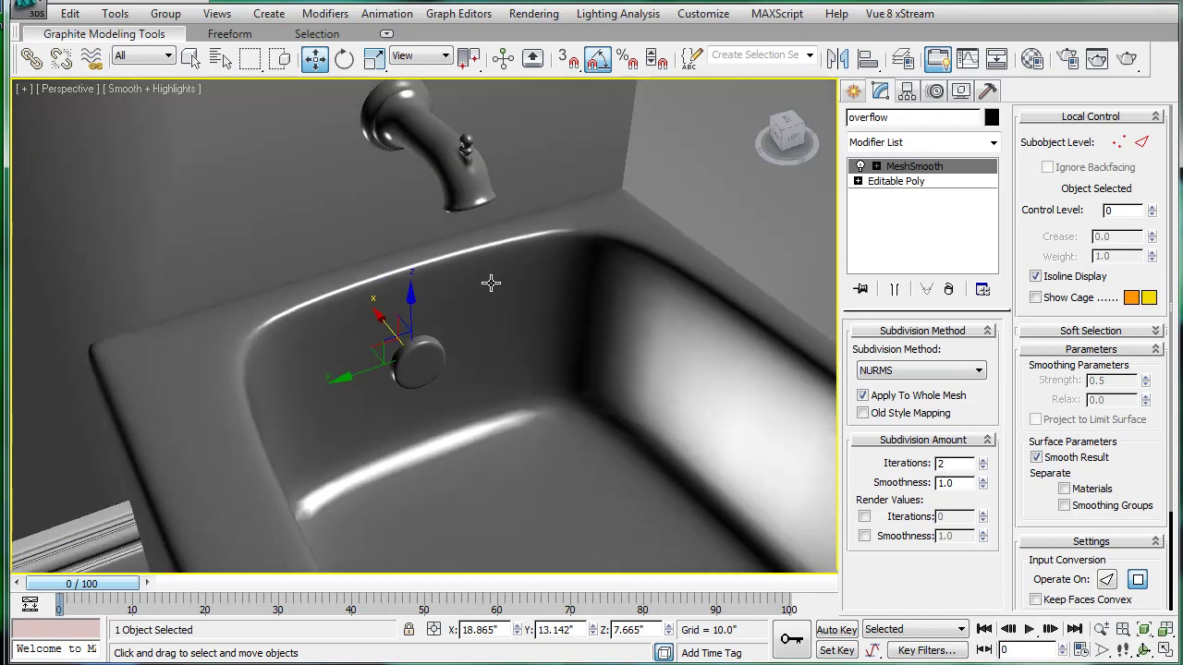
scroll(486, 289, "up", 6)
left_click_drag(381, 368, 372, 337)
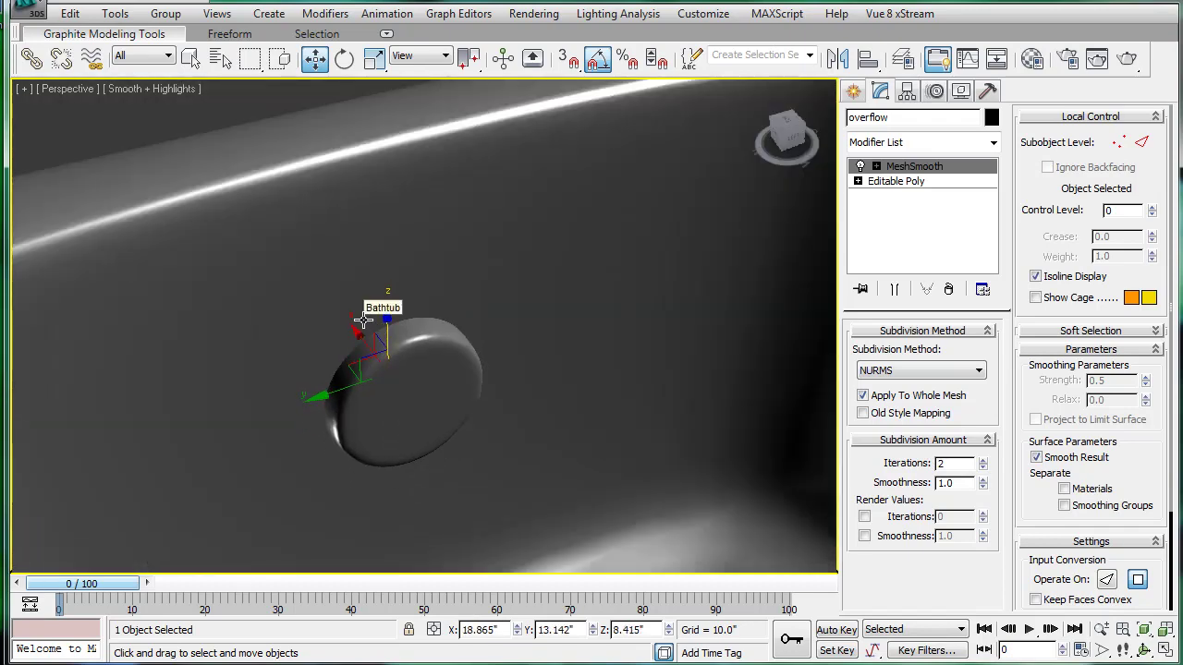